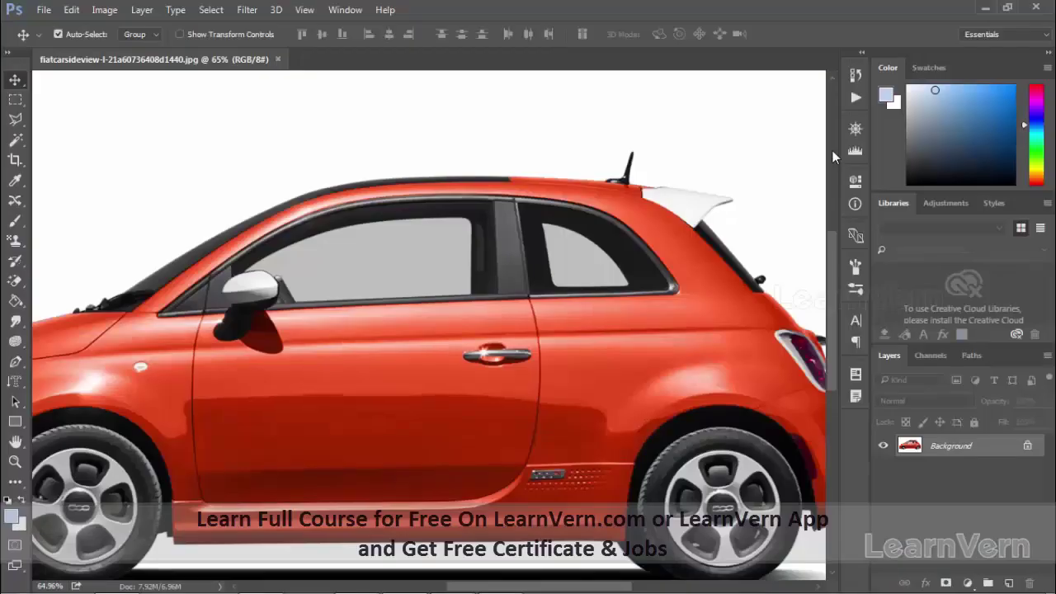
Open the Filter menu to see the filters available for the car photo
click(247, 10)
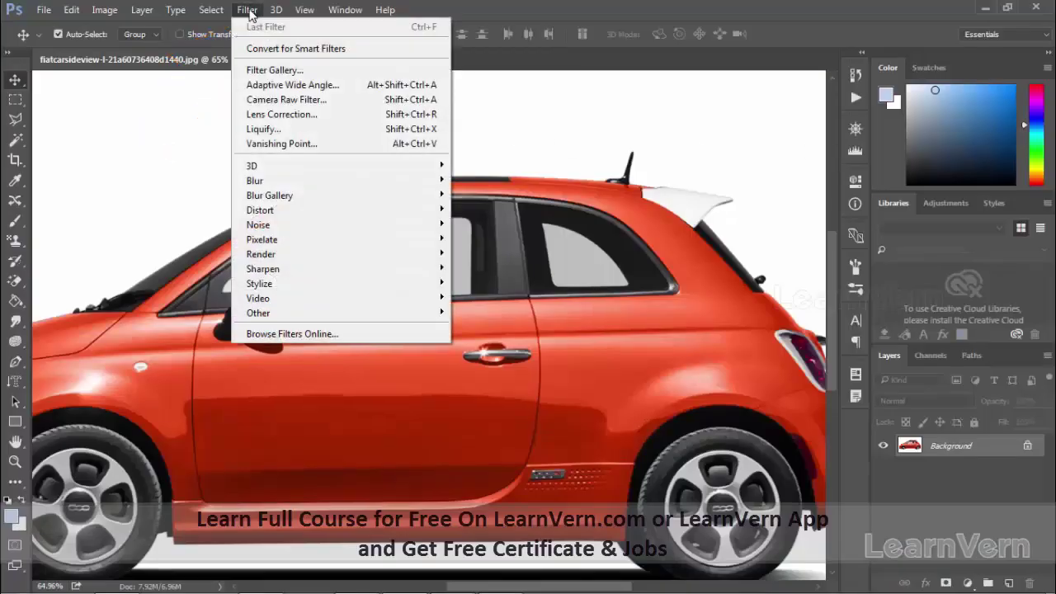
Open Liquify, zoom in on the roof antenna, and bend its tip slightly with Forward Warp
click(302, 130)
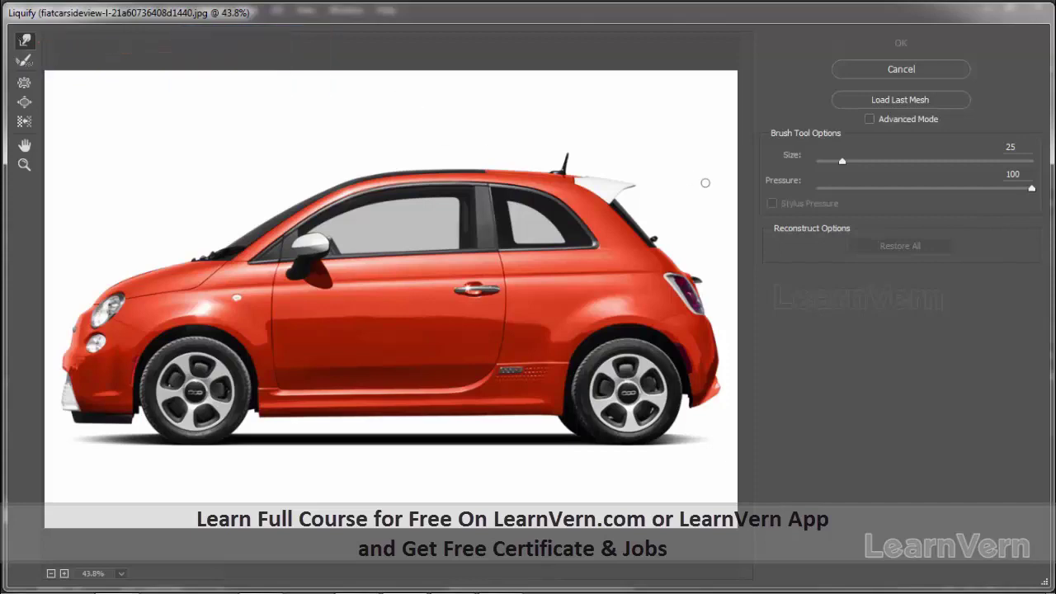
scroll(577, 111, up, 1)
scroll(594, 115, up, 1)
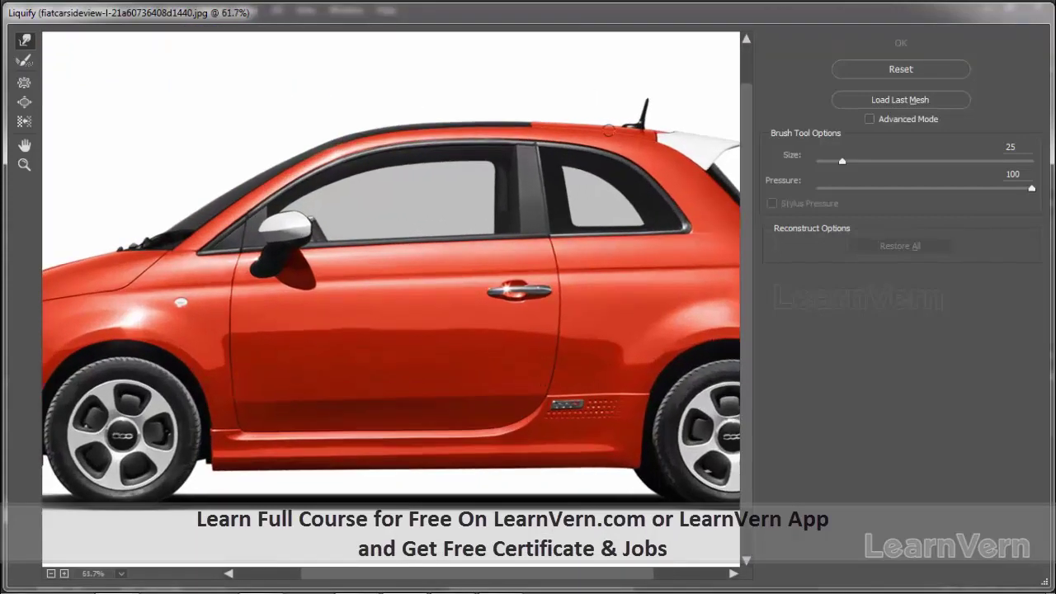
scroll(618, 119, up, 1)
scroll(495, 223, up, 1)
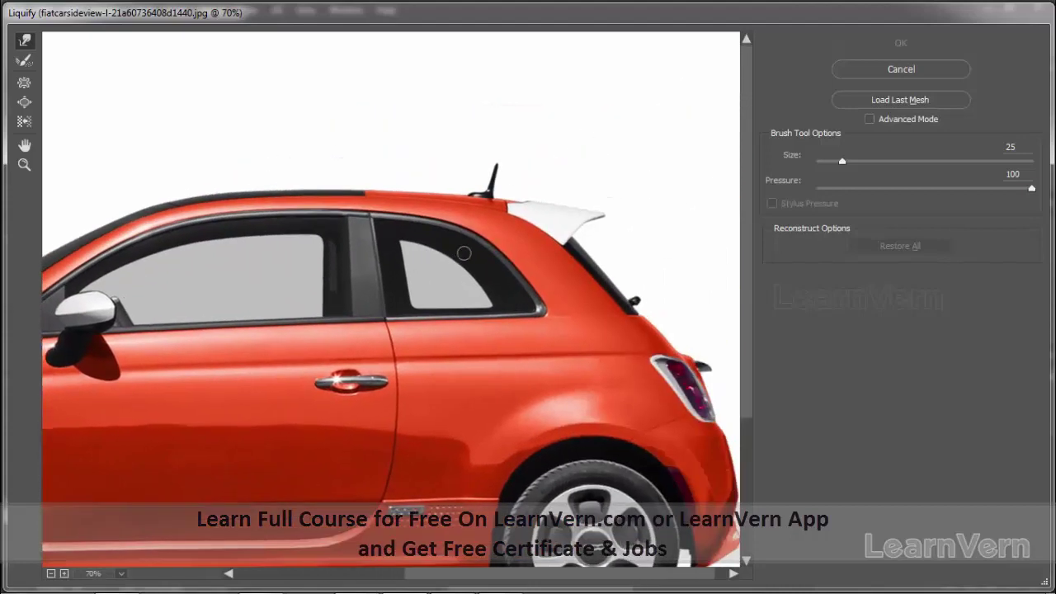
scroll(464, 252, up, 1)
scroll(547, 142, up, 1)
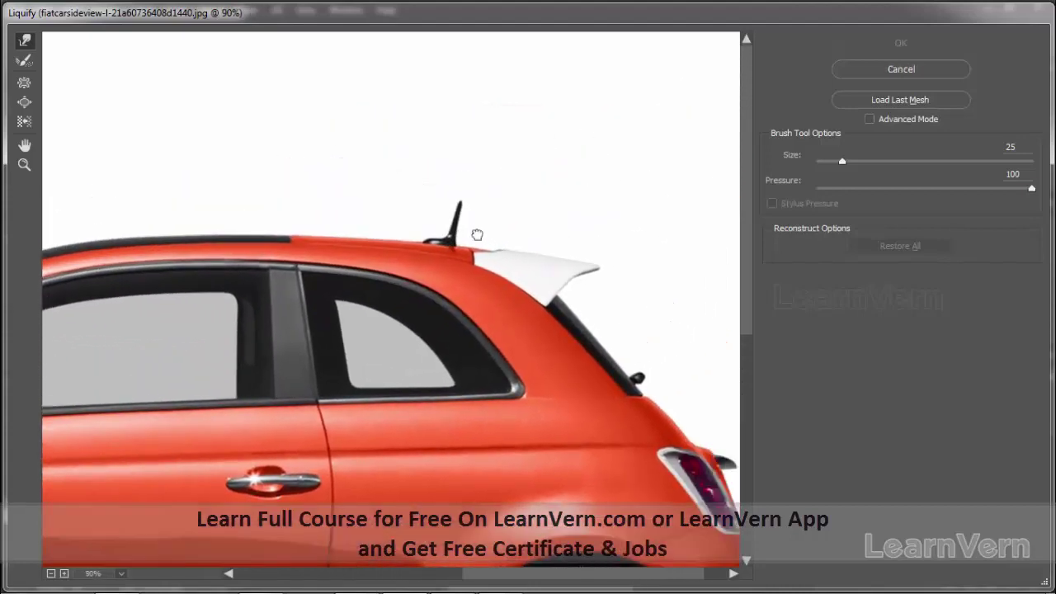
scroll(470, 198, up, 1)
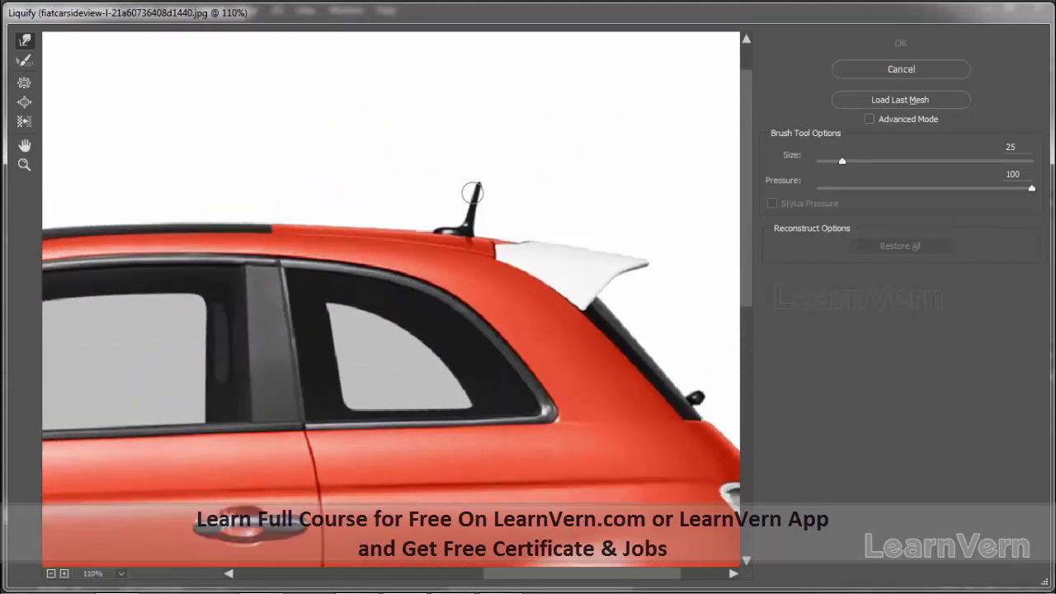
scroll(480, 193, up, 1)
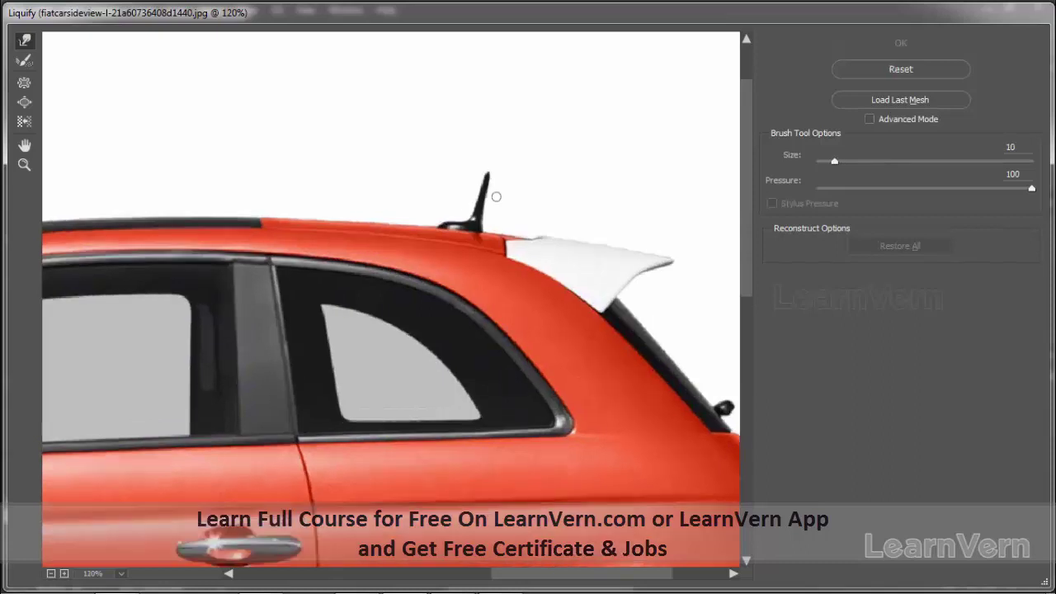
scroll(545, 165, up, 1)
scroll(519, 188, up, 1)
scroll(483, 216, up, 1)
scroll(470, 214, up, 2)
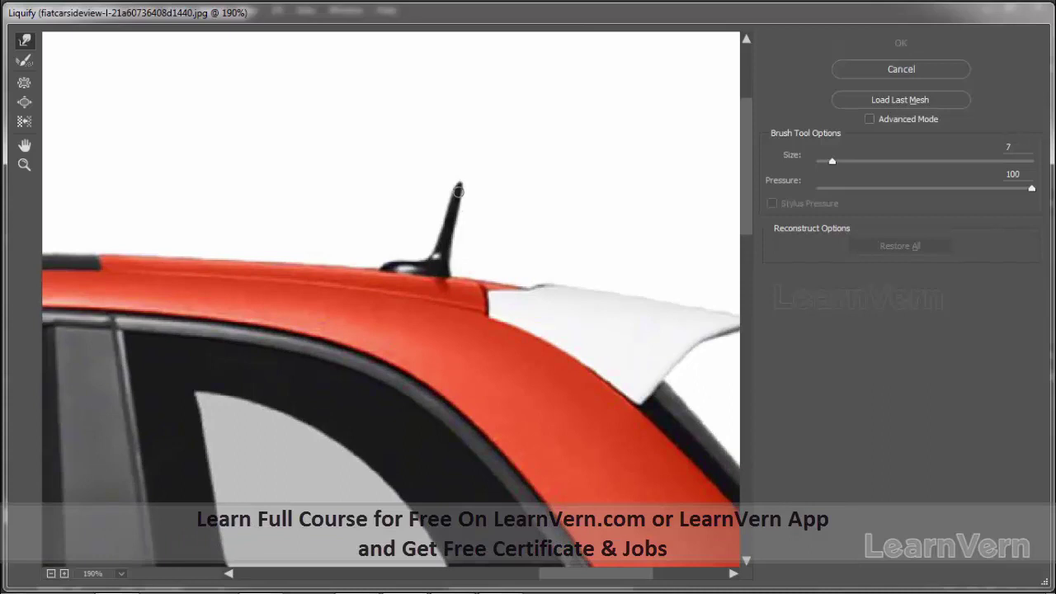
drag(466, 169, 456, 198)
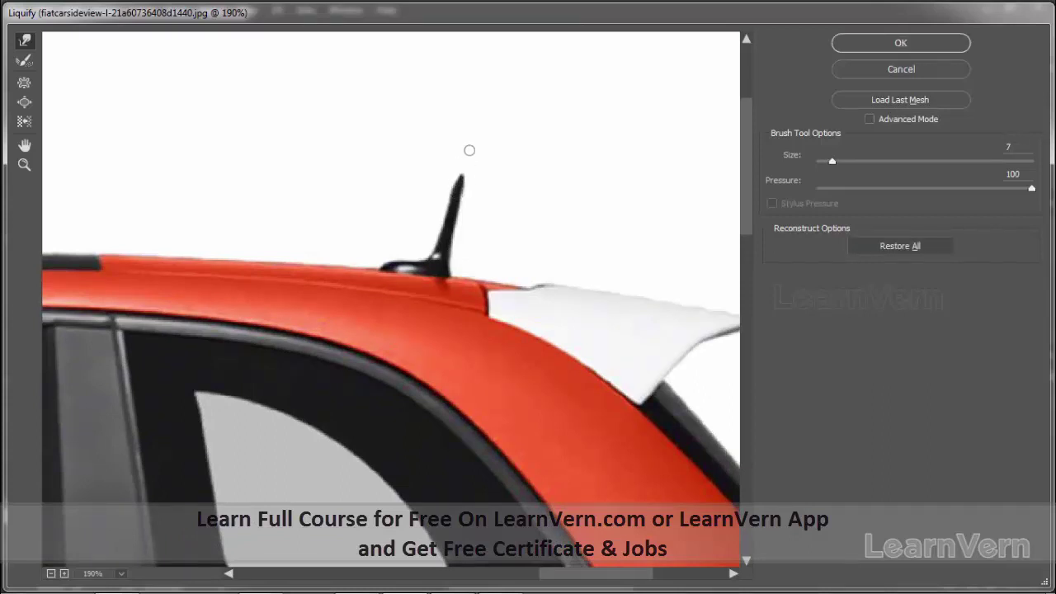
scroll(505, 187, down, 2)
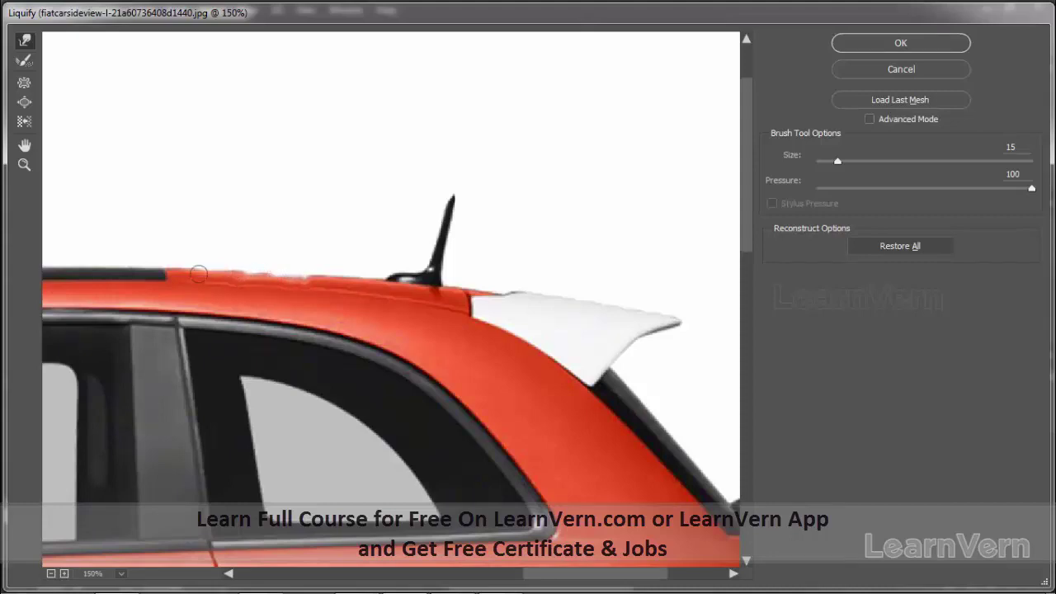
Zoom and pan to the windshield, then push the wiper down onto the hood edge
scroll(342, 243, down, 1)
scroll(412, 256, down, 1)
scroll(462, 243, down, 1)
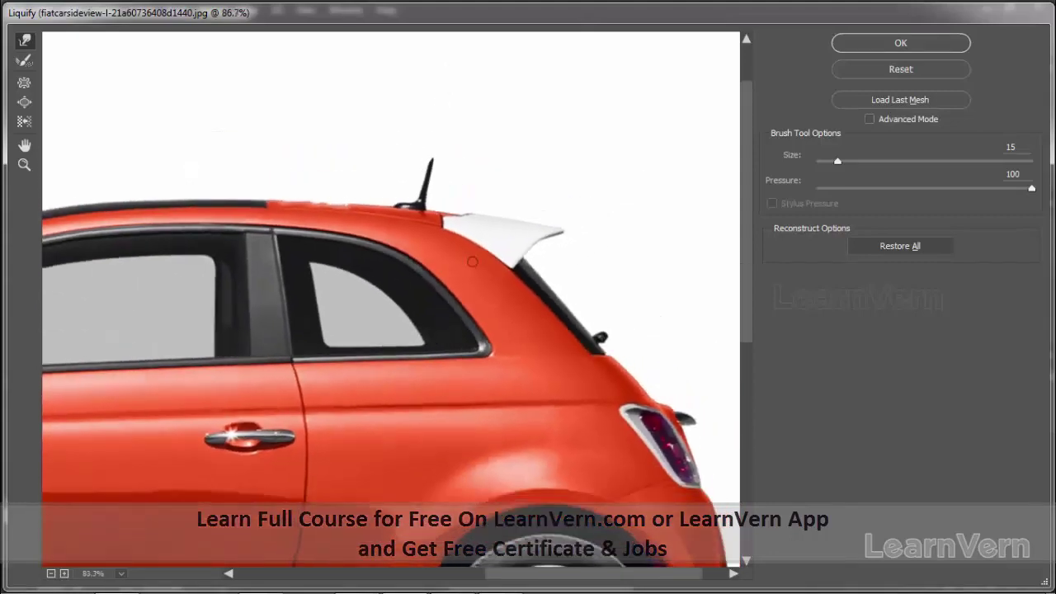
scroll(500, 232, down, 1)
scroll(412, 230, down, 1)
scroll(130, 129, up, 1)
scroll(198, 148, up, 1)
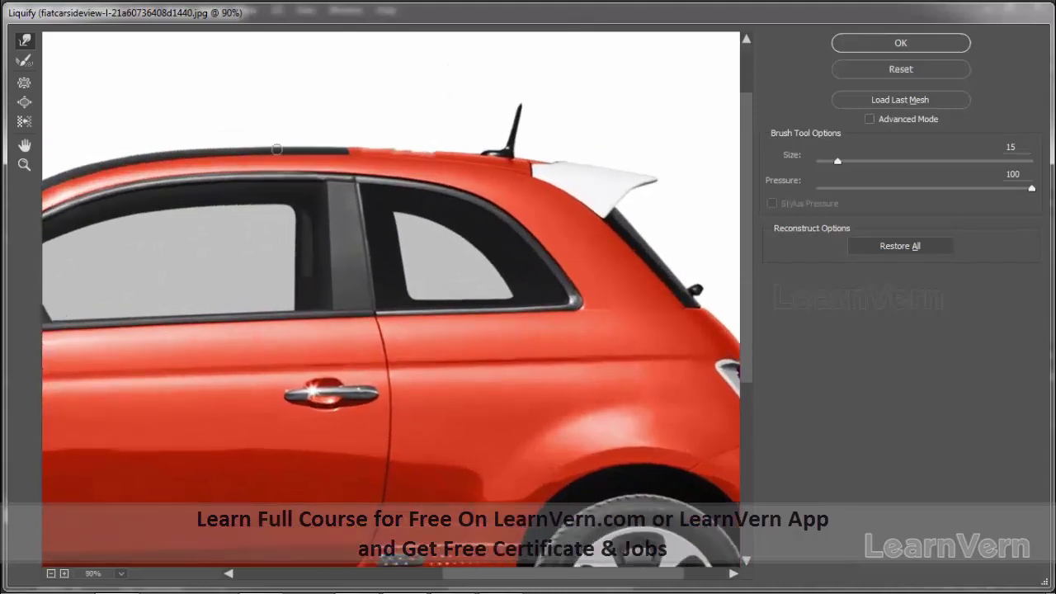
scroll(255, 163, up, 1)
scroll(372, 184, left, 1)
scroll(207, 273, left, 2)
scroll(190, 330, left, 2)
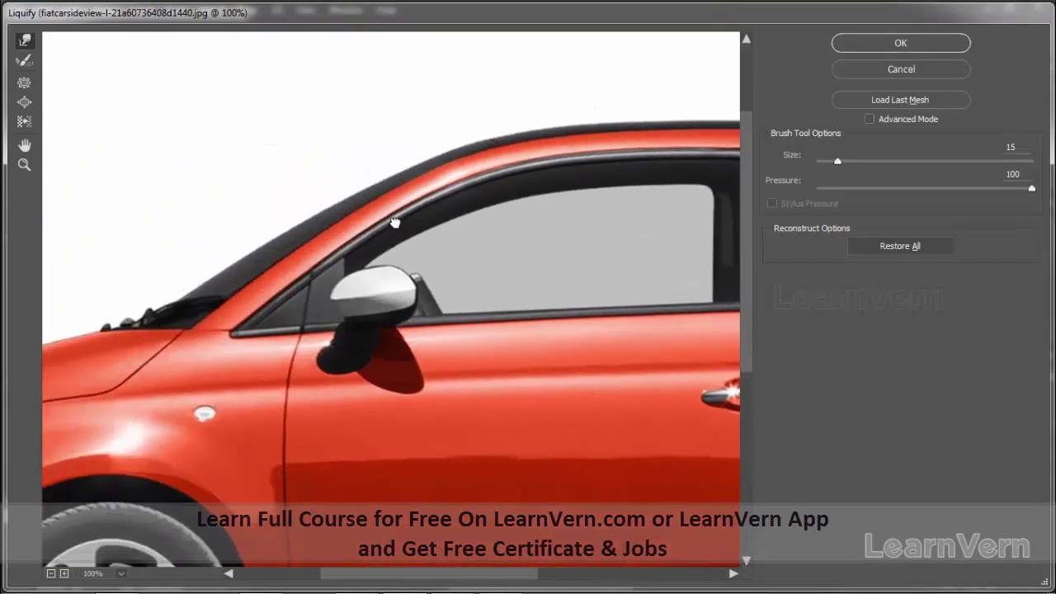
scroll(281, 307, up, 1)
scroll(280, 301, up, 1)
scroll(278, 293, up, 1)
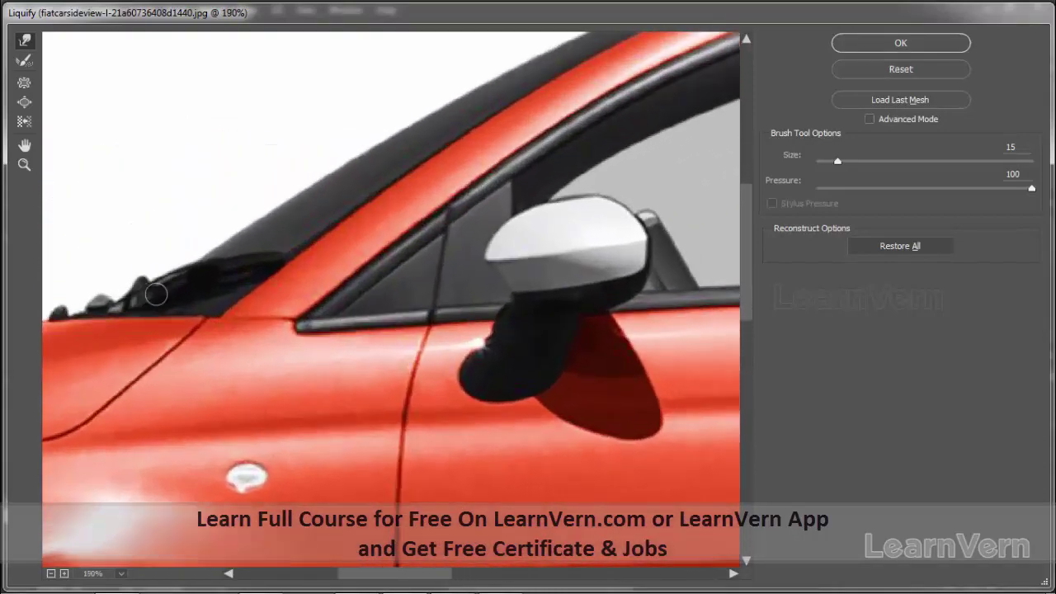
scroll(276, 284, up, 1)
scroll(277, 285, left, 2)
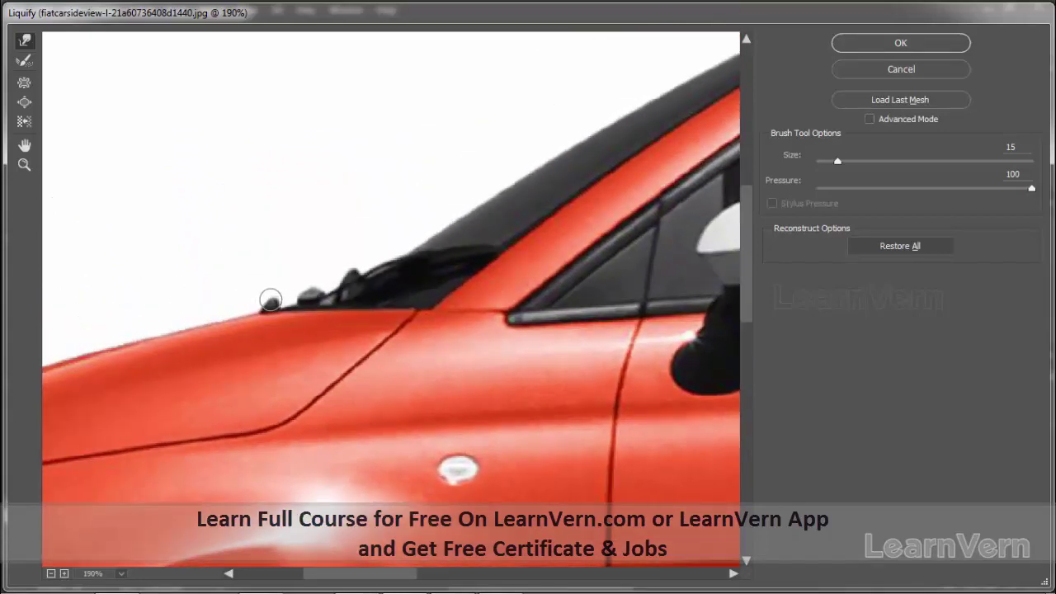
drag(314, 292, 291, 331)
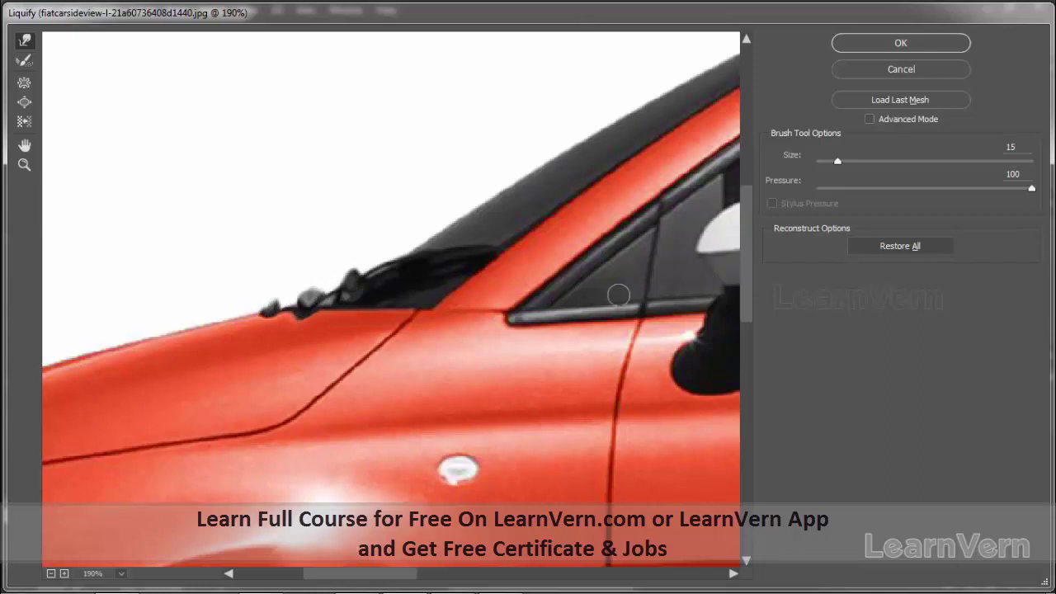
scroll(271, 305, down, 5)
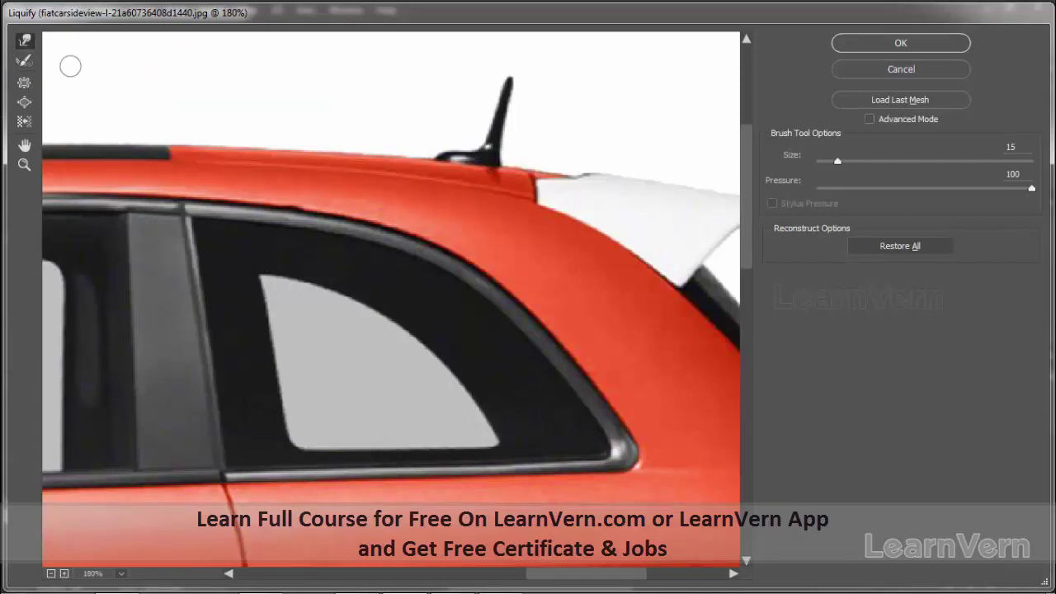
scroll(405, 169, down, 2)
scroll(510, 217, down, 1)
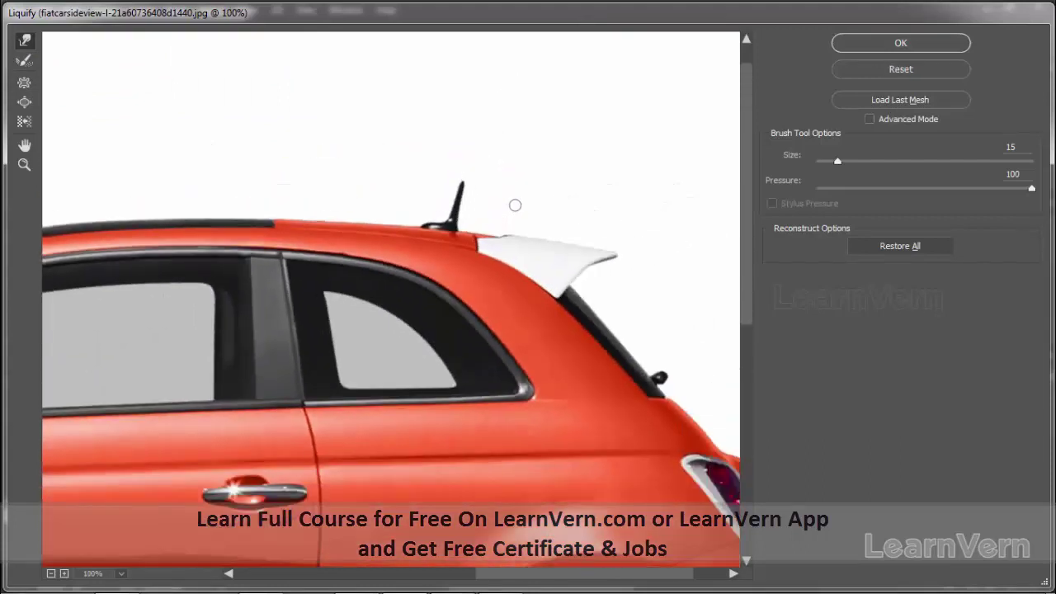
scroll(495, 206, up, 1)
Enlarge the brush, smear the roof into the windows, then reconstruct most of the warps
key(bracketright)
key(bracketright)
key(bracketright)
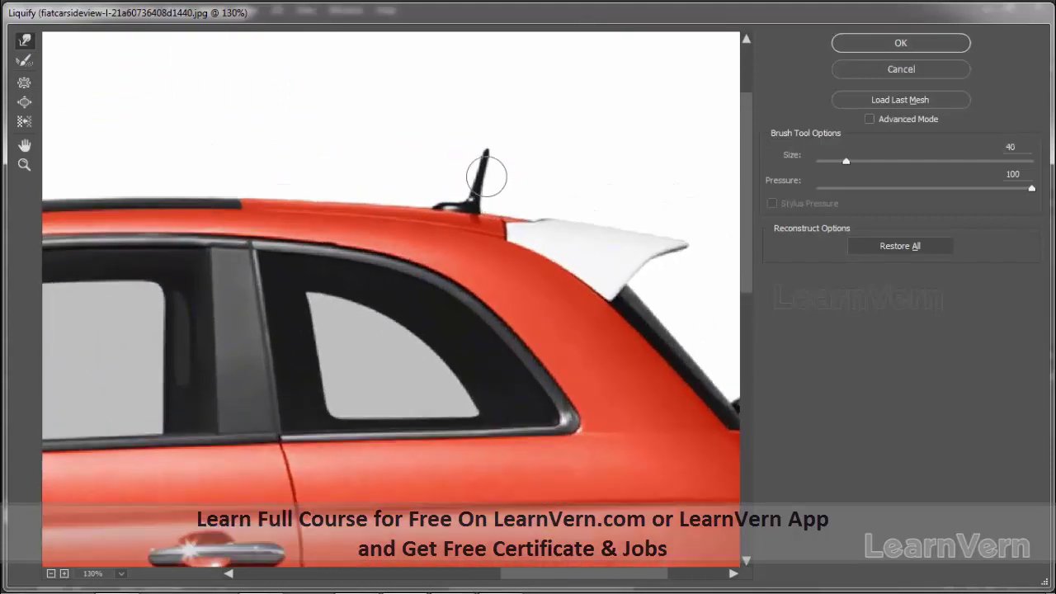
key(bracketright)
key(bracketright)
key(bracketright)
mouse_move(474, 193)
mouse_down()
mouse_move(452, 165)
mouse_move(366, 354)
mouse_move(318, 392)
mouse_up()
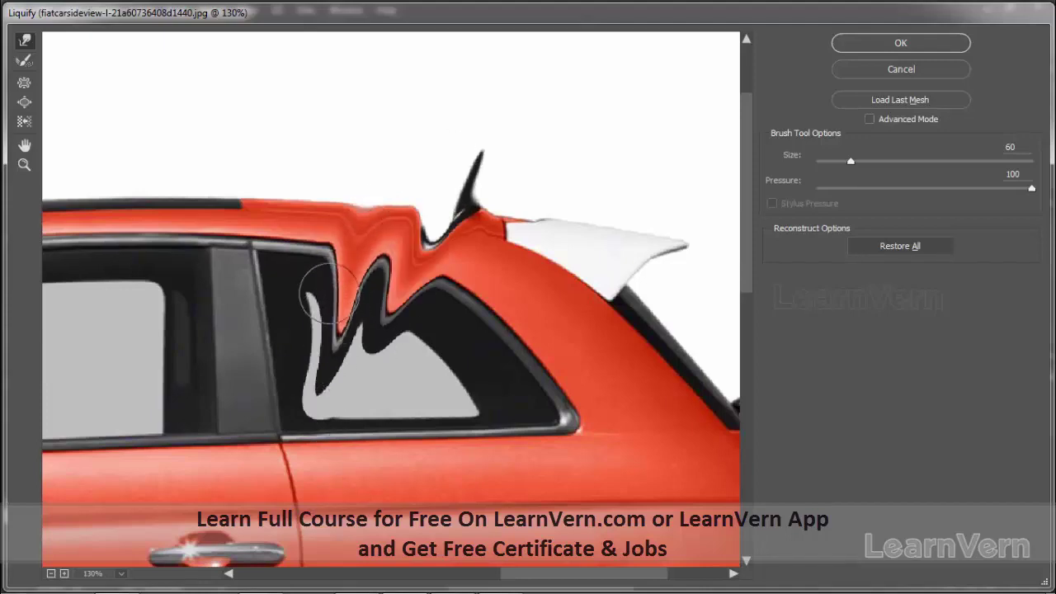
scroll(412, 272, down, 1)
scroll(495, 184, down, 1)
scroll(326, 227, down, 1)
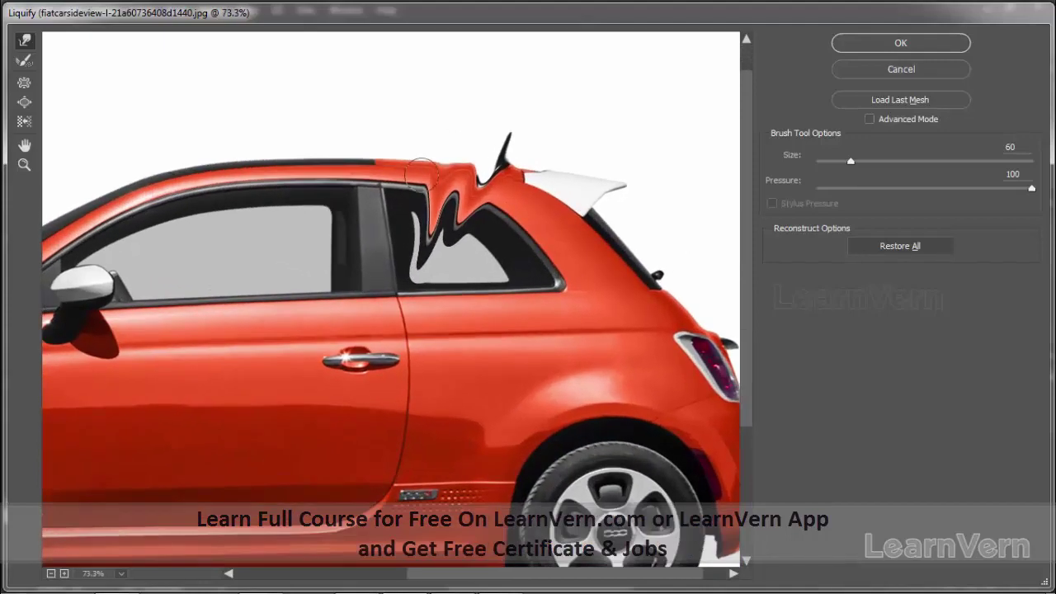
drag(417, 178, 367, 219)
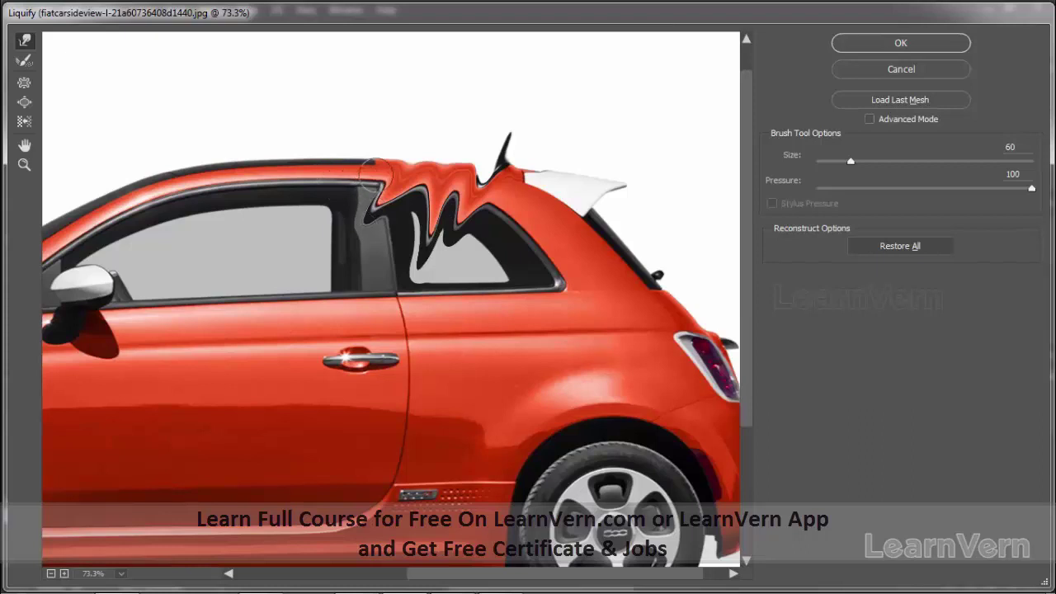
drag(375, 178, 306, 224)
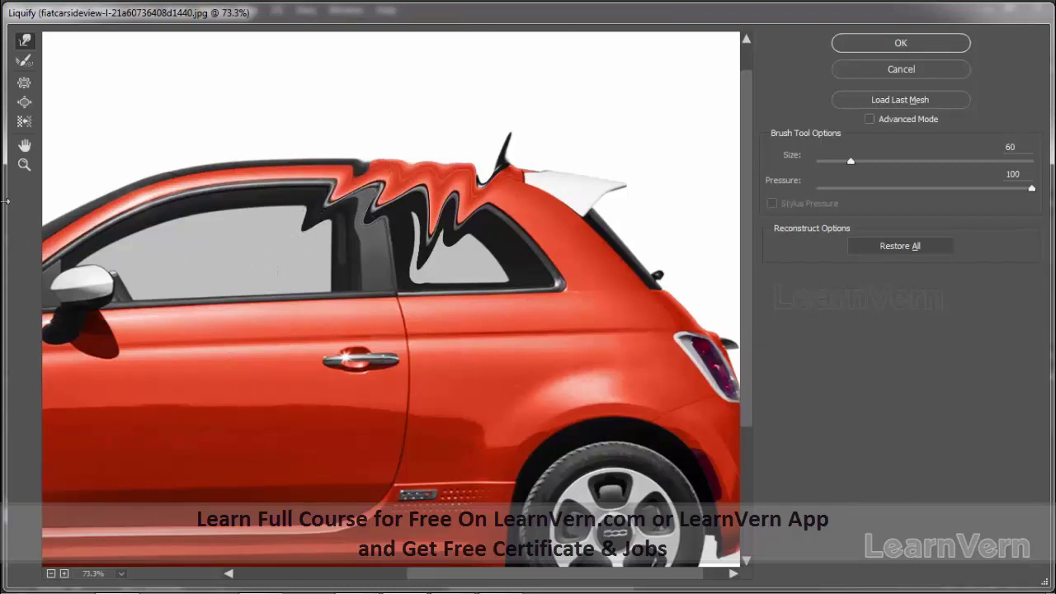
click(24, 61)
mouse_move(411, 255)
mouse_down()
mouse_move(439, 238)
mouse_move(440, 184)
mouse_move(413, 146)
mouse_up()
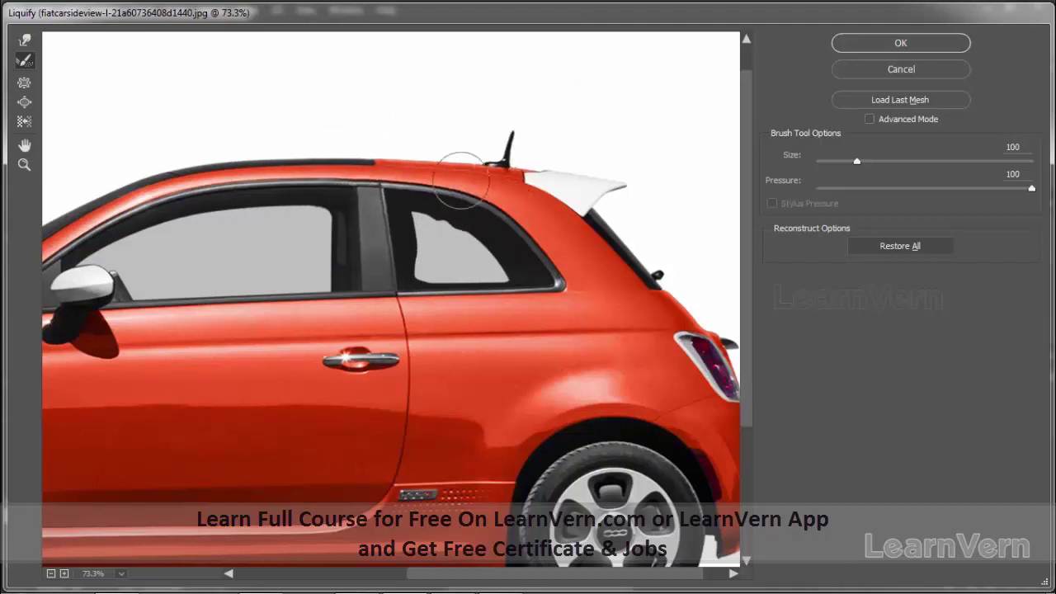
Switch to the Pucker tool and zoom the preview onto the car's door
click(23, 84)
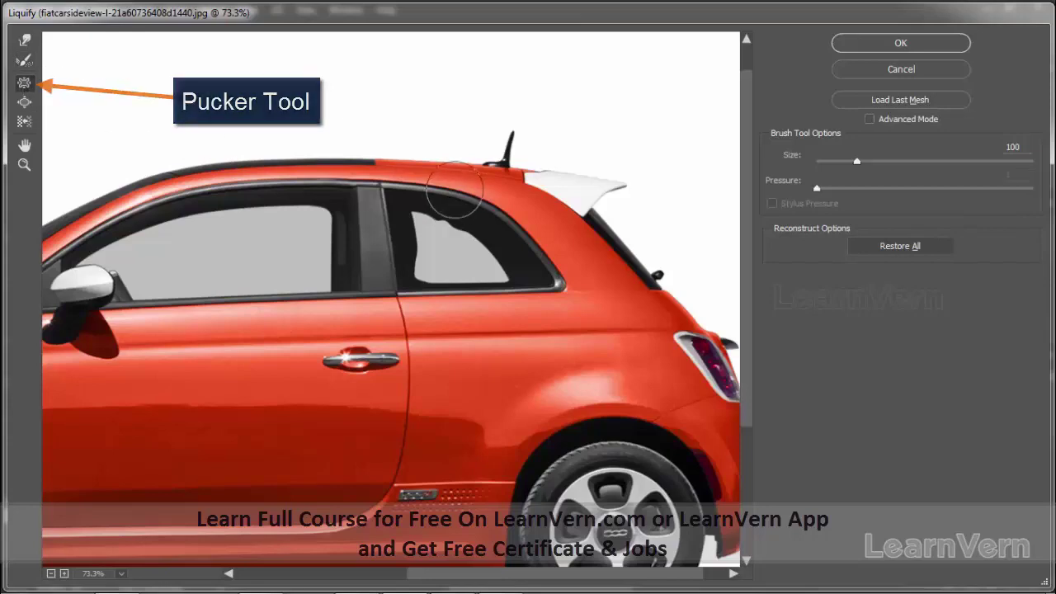
alt+scroll(487, 107, down, 2)
alt+scroll(495, 118, down, 1)
alt+scroll(371, 275, up, 2)
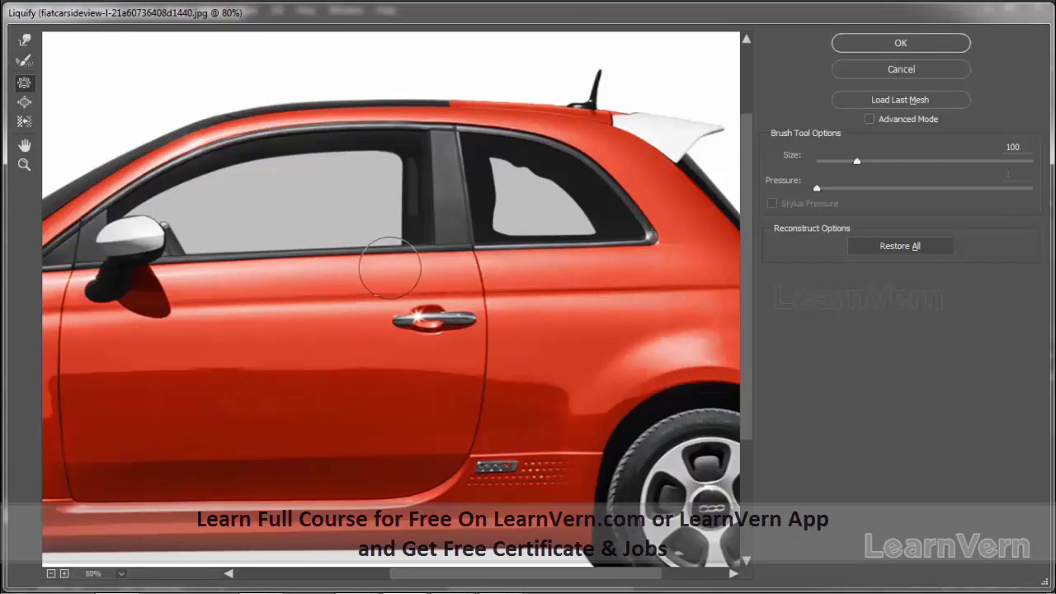
alt+scroll(453, 203, down, 1)
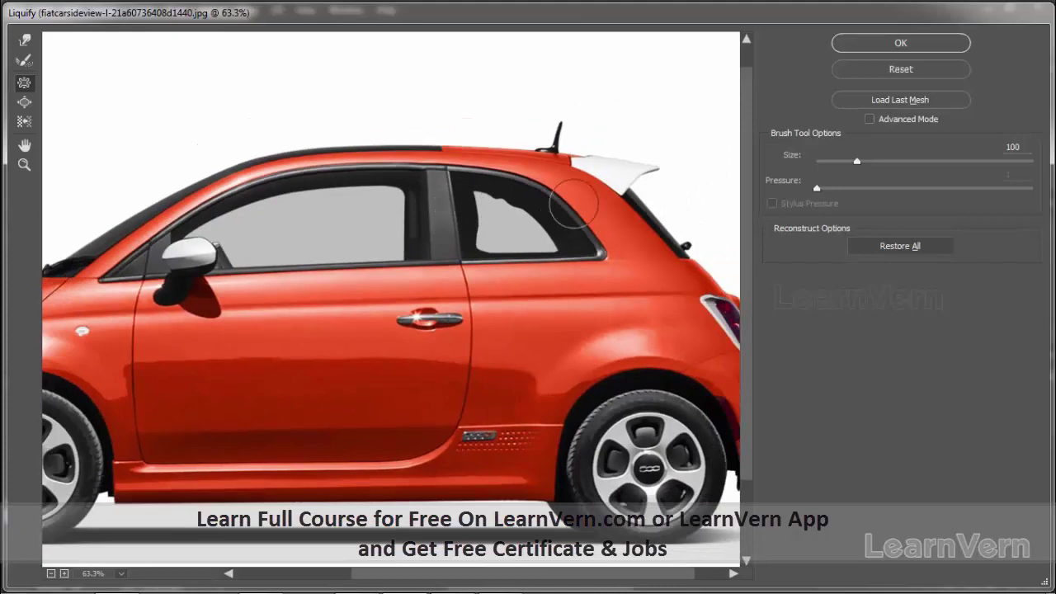
alt+scroll(574, 202, down, 1)
alt+scroll(446, 238, up, 1)
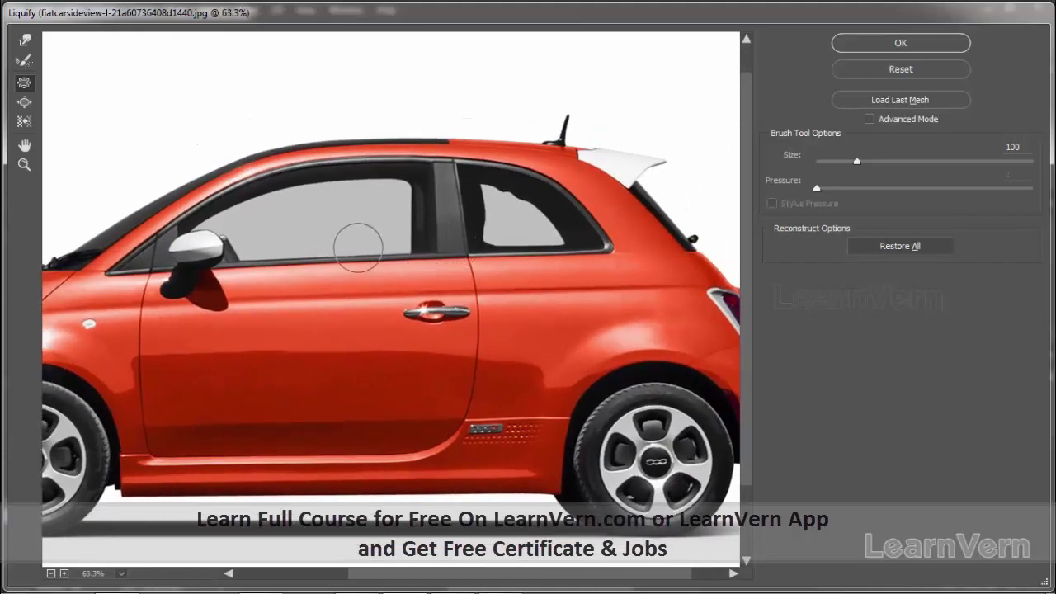
alt+scroll(358, 246, up, 1)
alt+scroll(358, 246, up, 1)
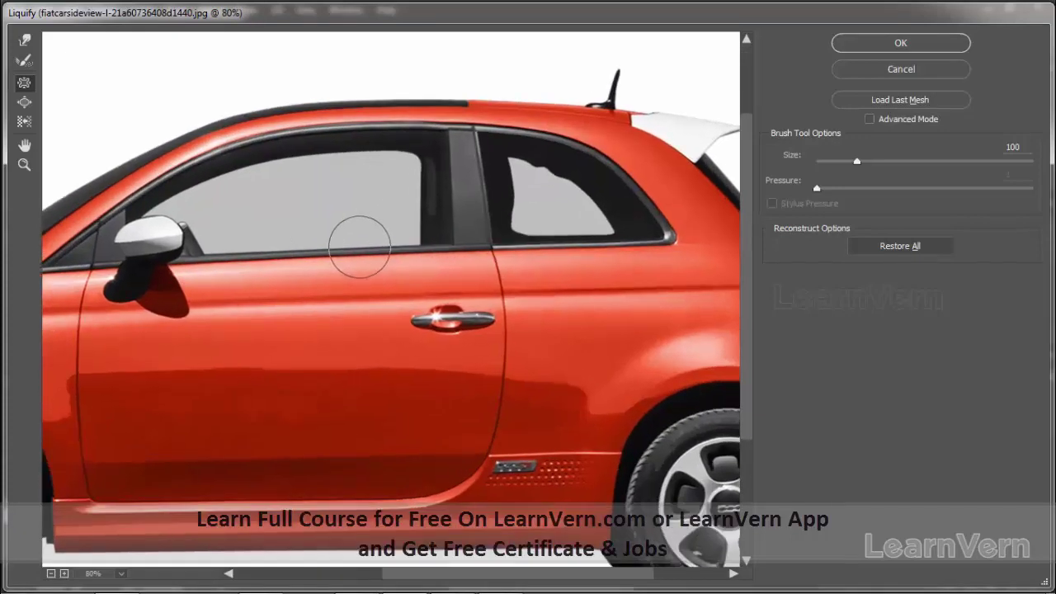
alt+scroll(363, 241, down, 1)
alt+scroll(330, 260, down, 1)
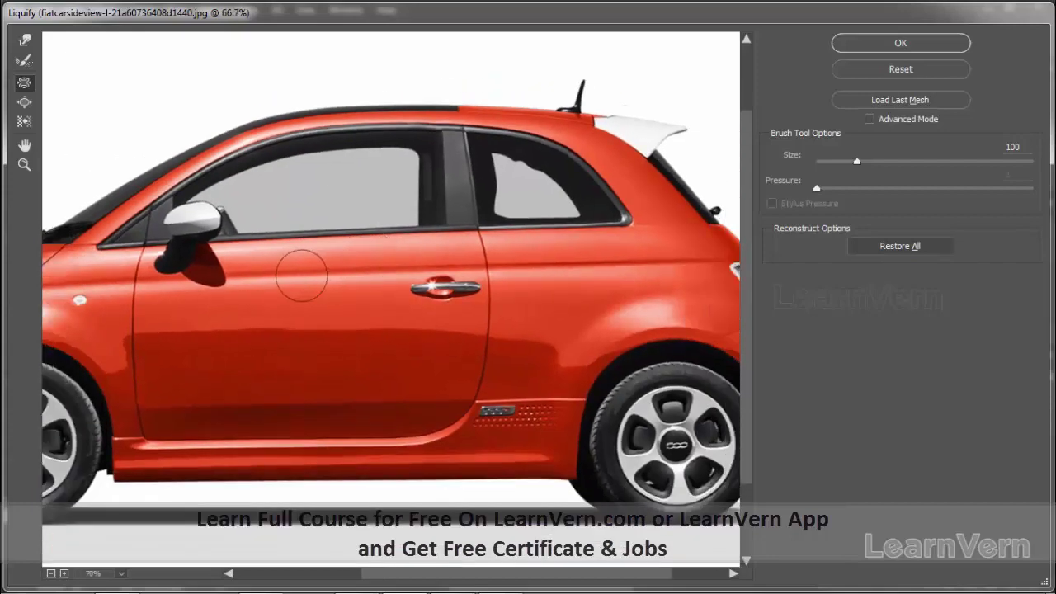
alt+scroll(300, 276, up, 2)
alt+scroll(305, 285, up, 1)
Pucker the door below the window and drag the distortion across the handle toward the rear
click(316, 272)
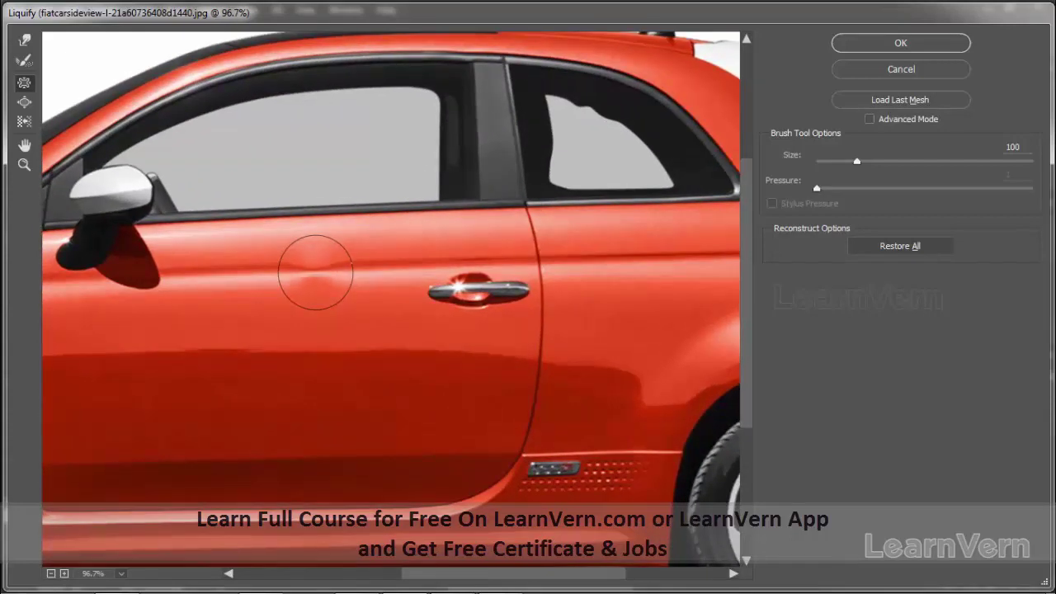
mouse_move(316, 272)
mouse_down()
mouse_move(330, 261)
mouse_move(396, 277)
mouse_up()
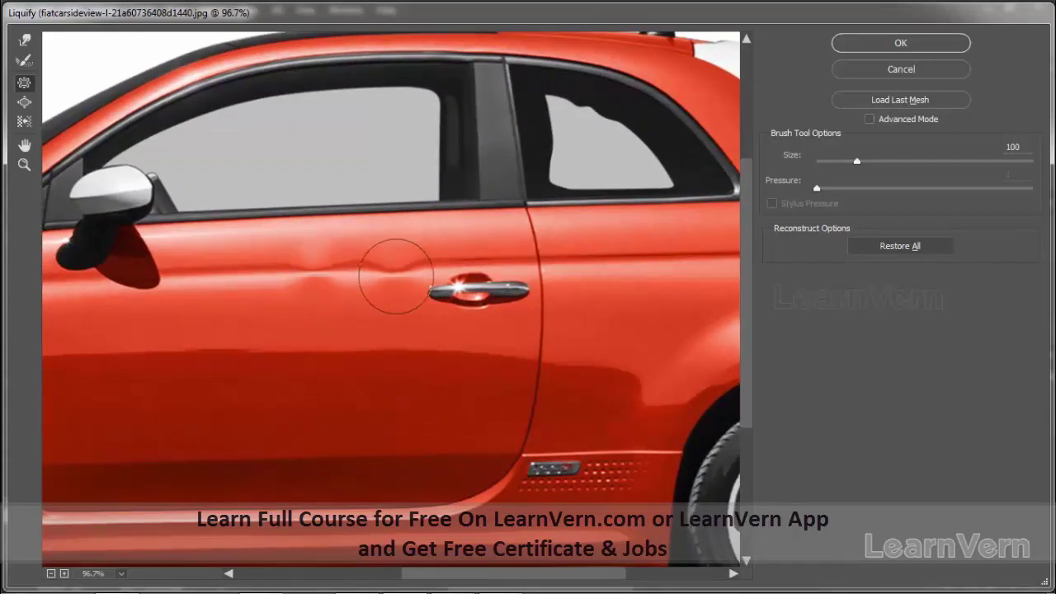
mouse_move(395, 276)
mouse_down()
mouse_move(413, 264)
mouse_move(485, 270)
mouse_up()
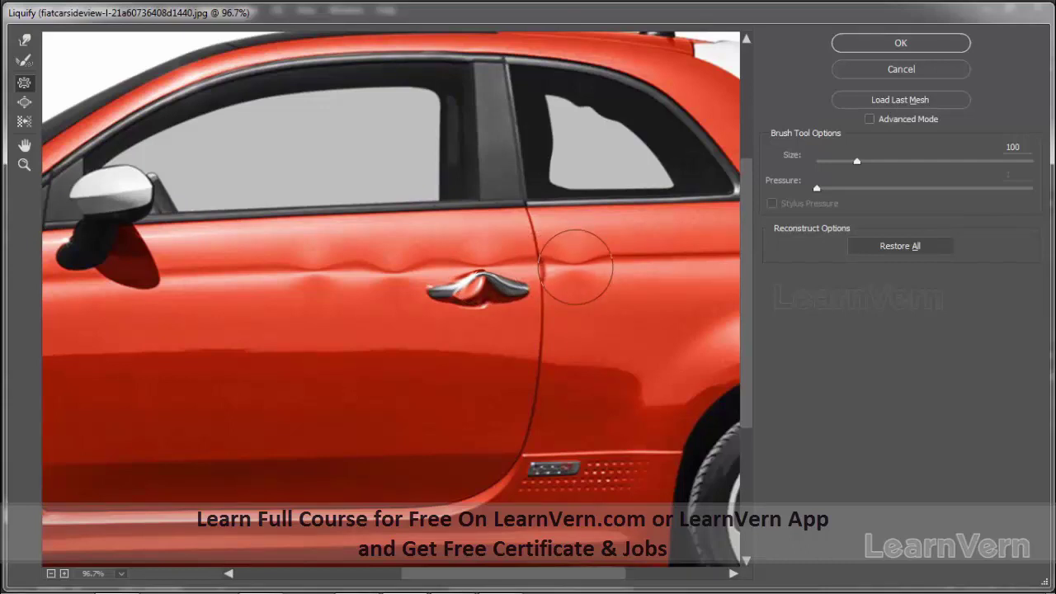
drag(632, 285, 430, 286)
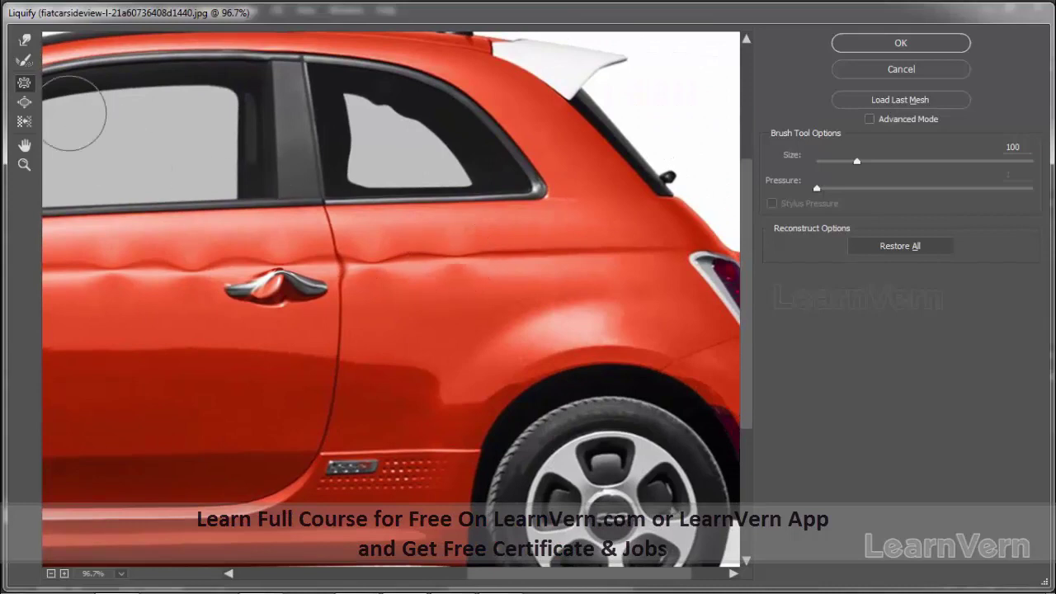
With the Bloat tool, swell the front door edge by the mirror and the rear side badge
click(22, 103)
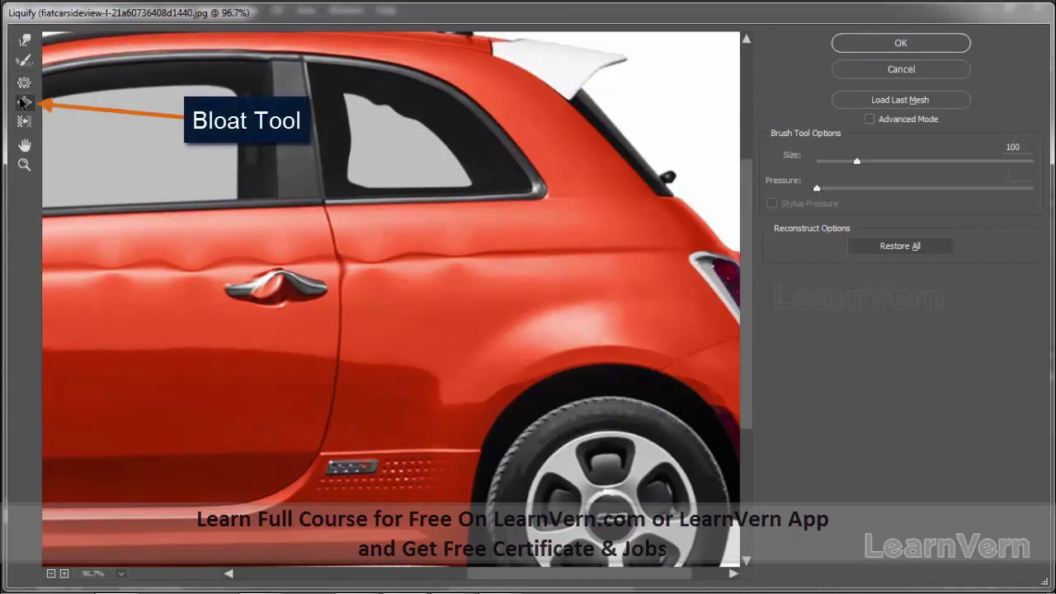
scroll(342, 255, down, 2)
scroll(466, 297, down, 2)
scroll(189, 284, up, 1)
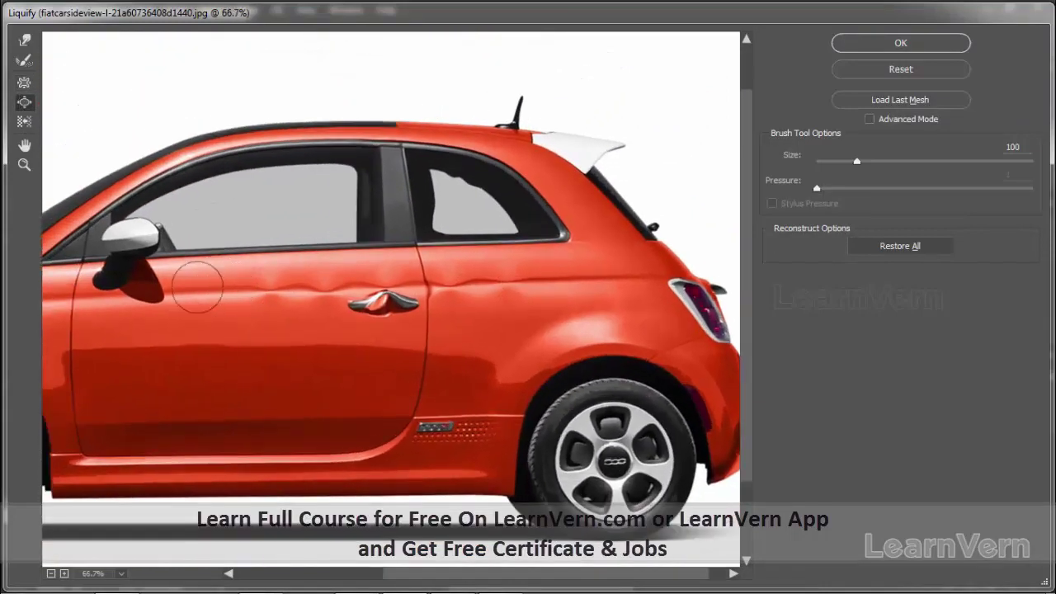
scroll(189, 291, up, 2)
scroll(189, 295, up, 1)
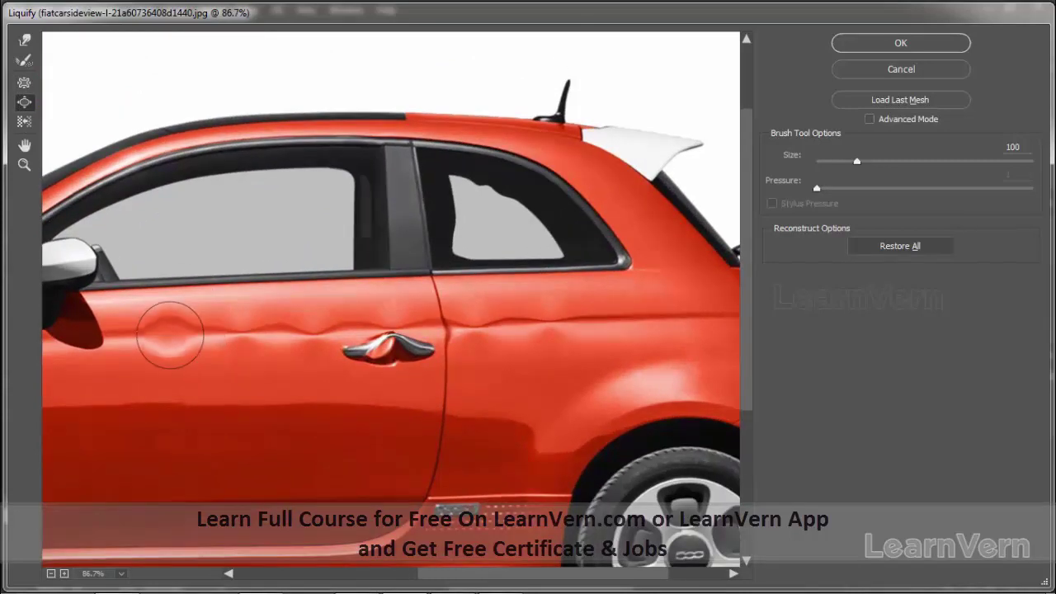
drag(228, 405, 481, 321)
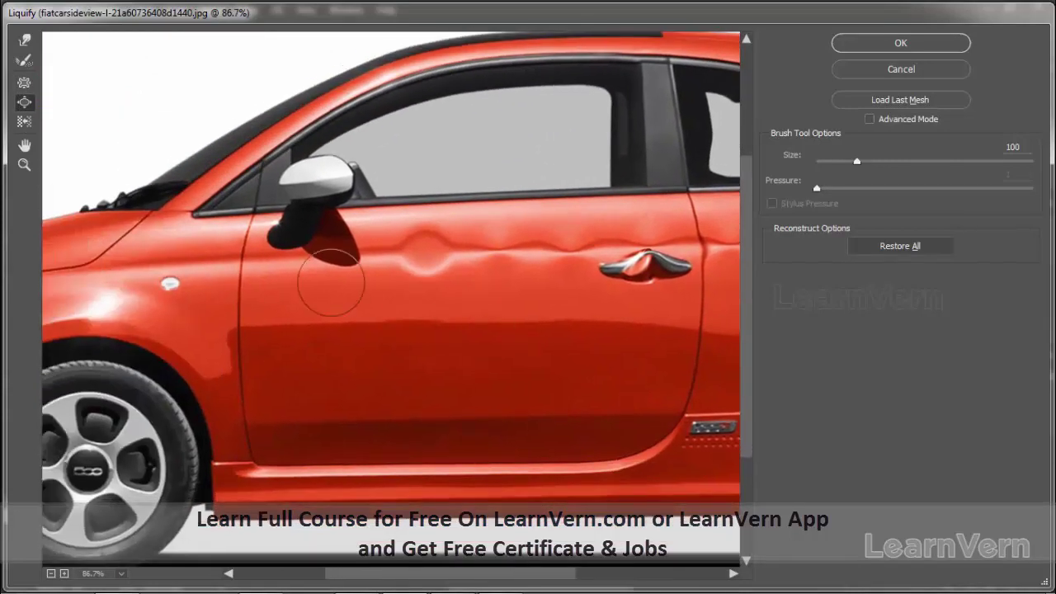
drag(258, 249, 321, 181)
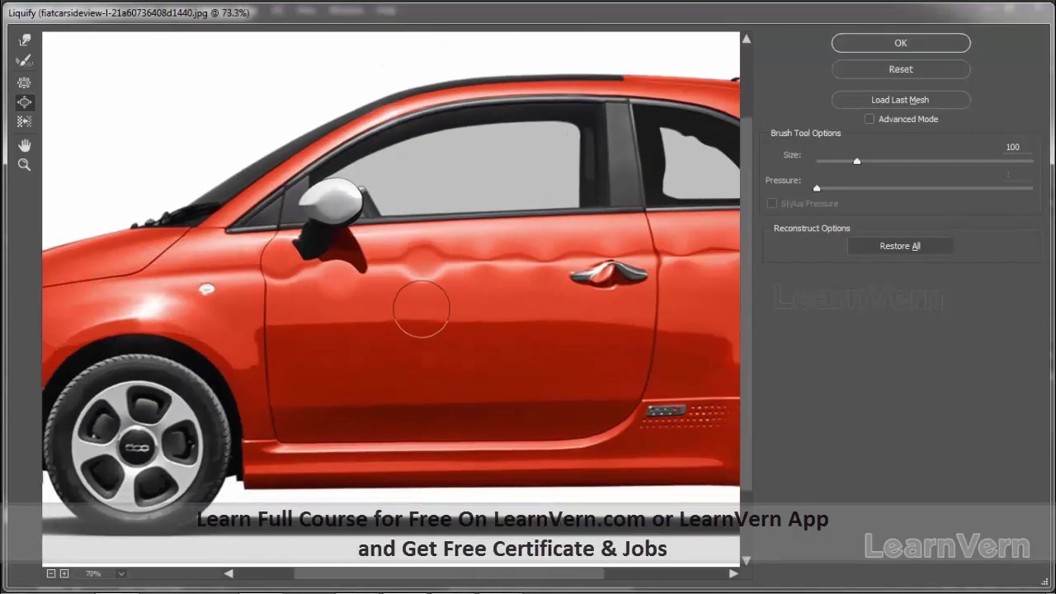
scroll(421, 308, down, 1)
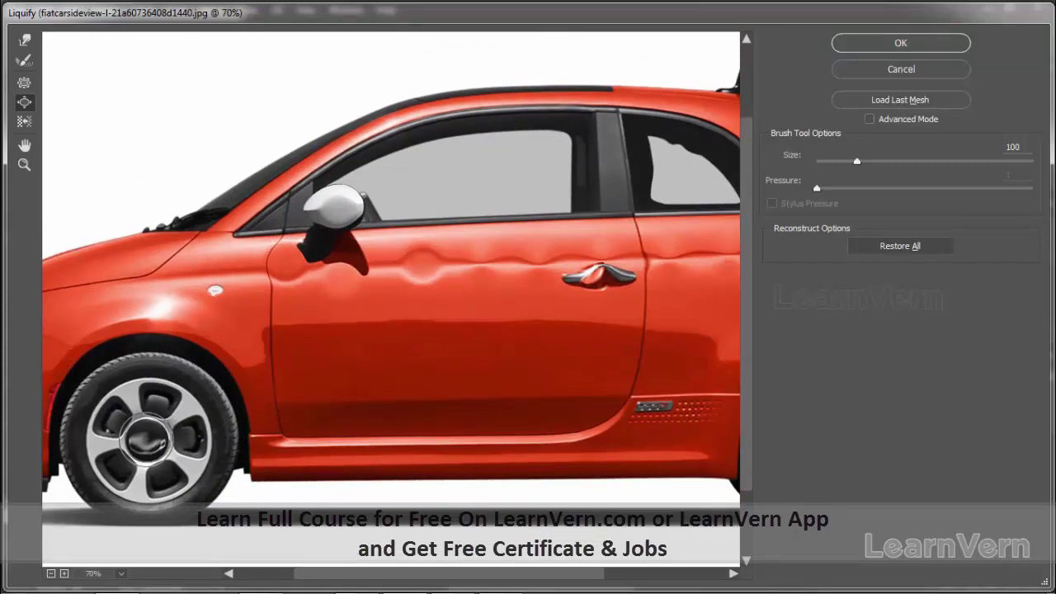
scroll(147, 440, down, 1)
drag(617, 394, 621, 397)
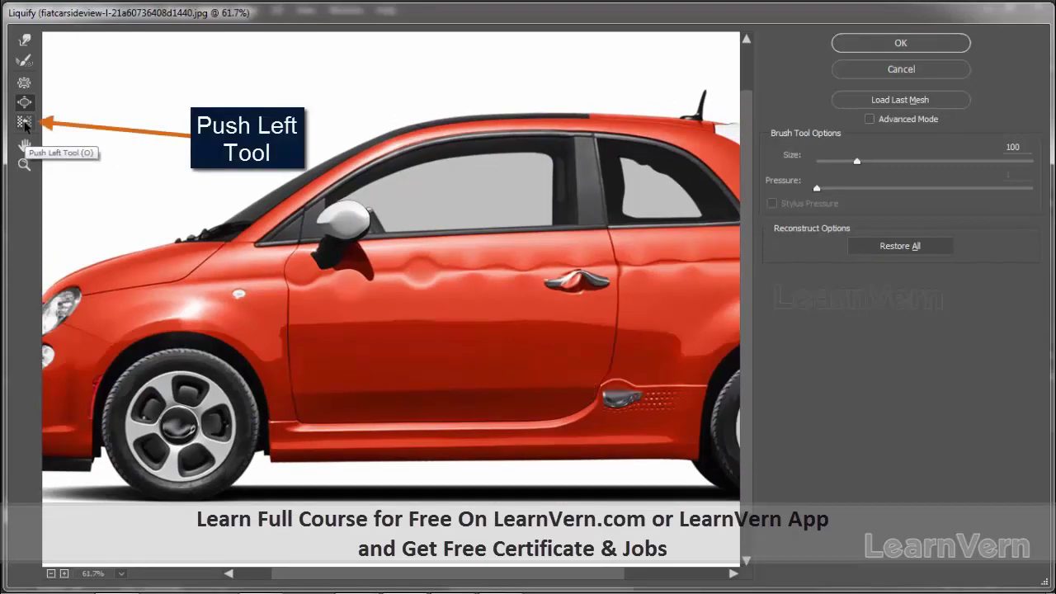
With Push Left, warp the fender, door crease, rear window, taillight and roof antenna
click(25, 123)
scroll(117, 319, up, 1)
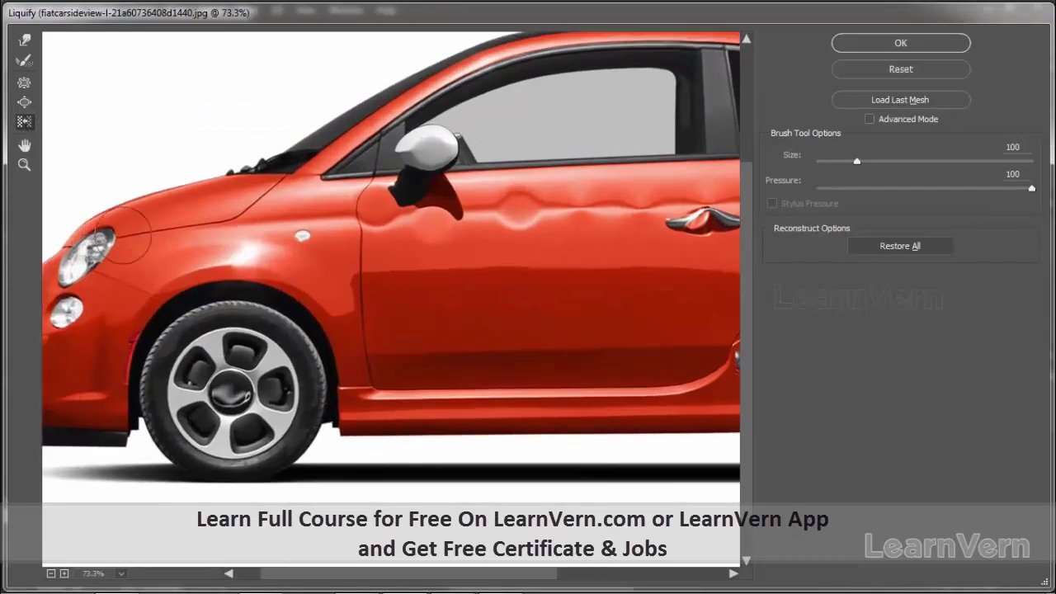
mouse_move(122, 233)
mouse_down()
mouse_move(429, 226)
mouse_move(629, 207)
mouse_up()
mouse_move(610, 288)
mouse_down()
mouse_move(619, 248)
mouse_move(224, 295)
mouse_up()
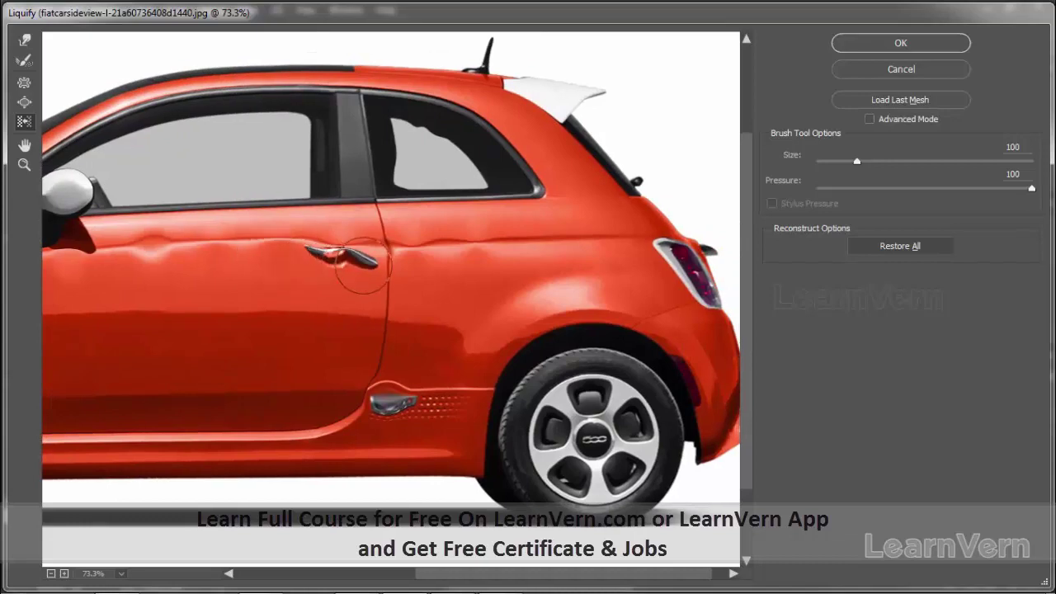
drag(361, 265, 676, 225)
drag(424, 273, 424, 288)
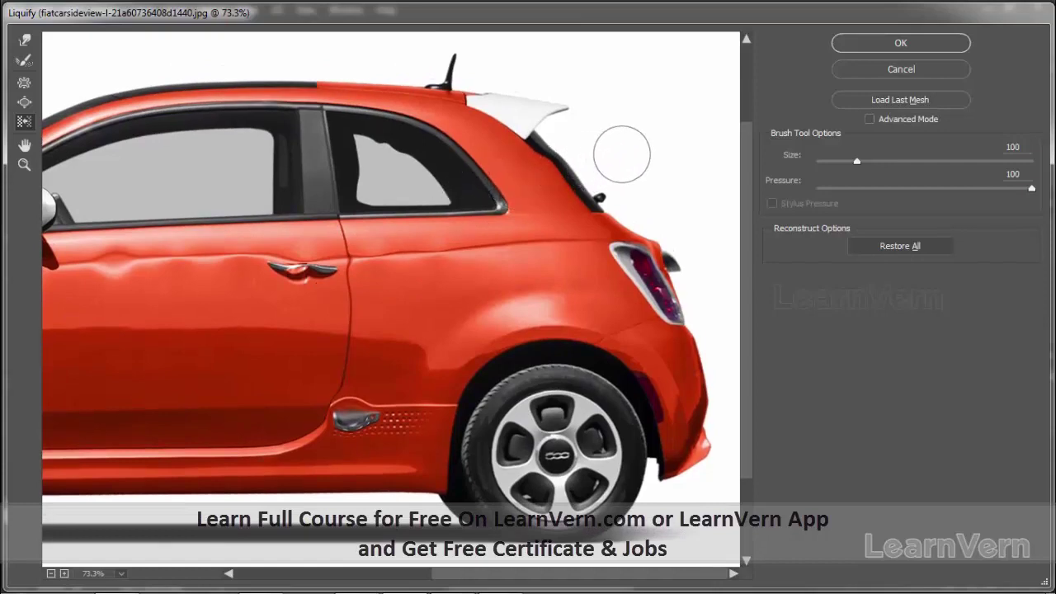
drag(621, 154, 585, 184)
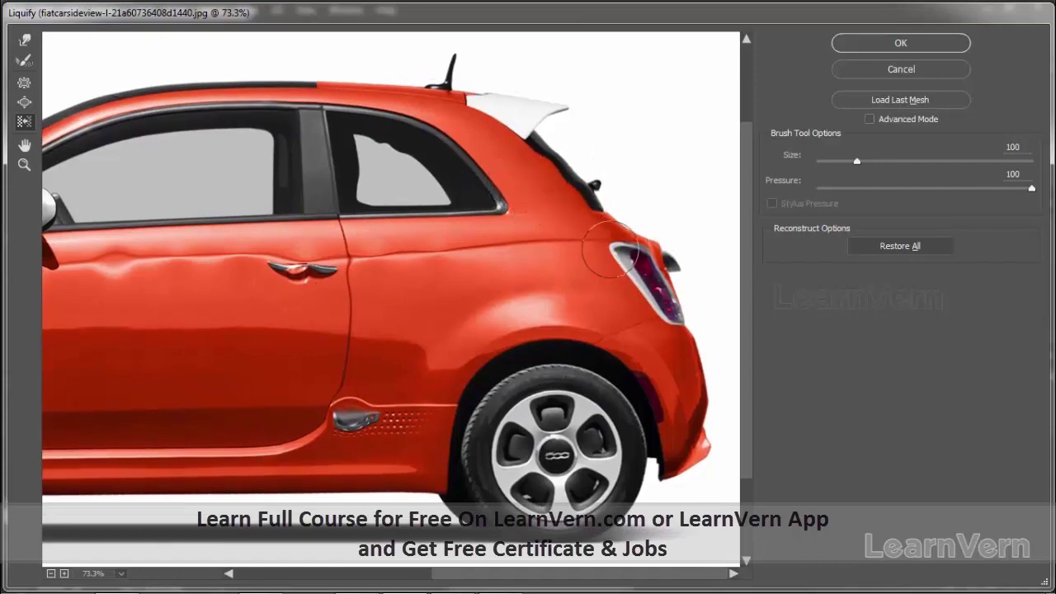
drag(611, 250, 669, 210)
drag(462, 64, 413, 87)
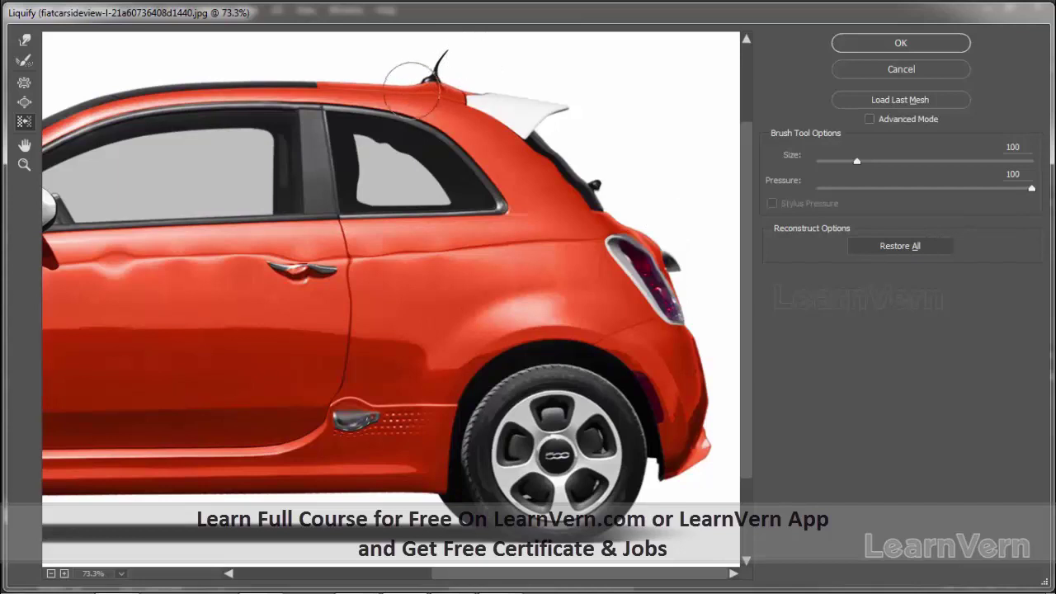
scroll(592, 344, down, 2)
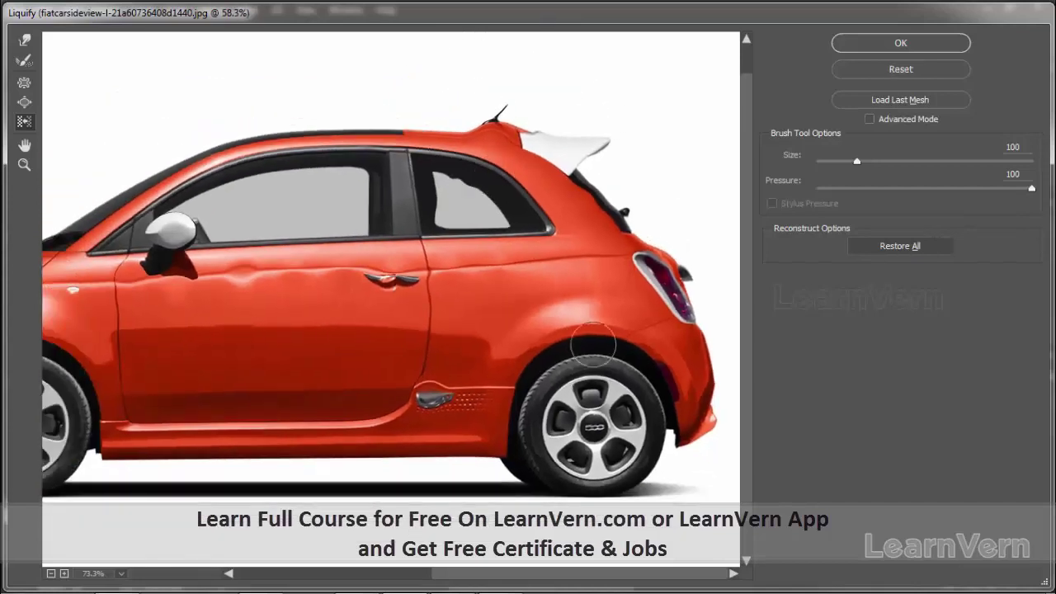
drag(655, 305, 689, 268)
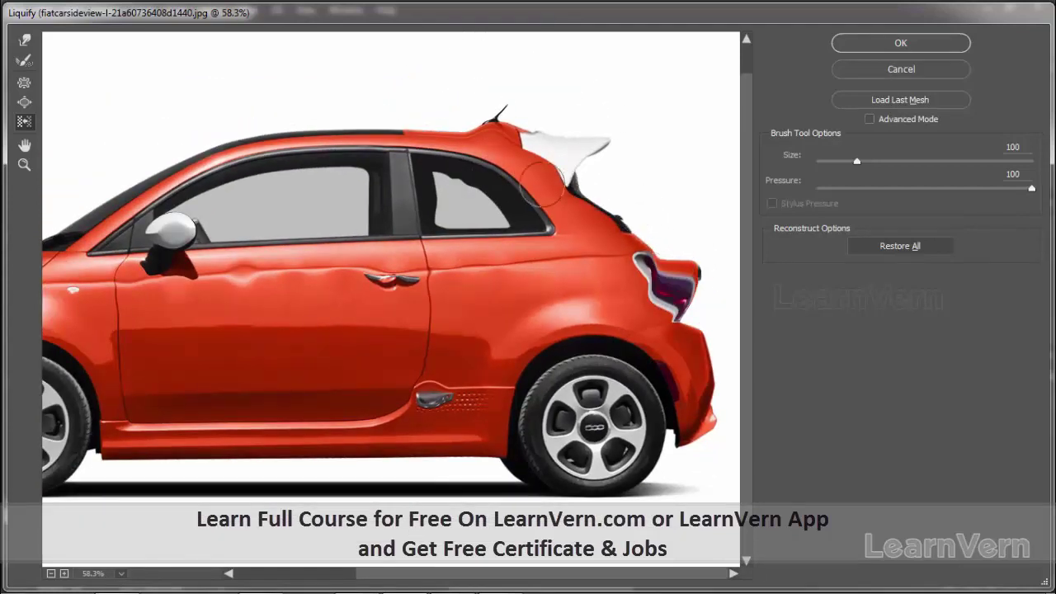
Pan the preview, set it to 100% zoom, then cancel Liquify to discard all distortions
click(24, 145)
mouse_move(241, 250)
mouse_down()
mouse_move(327, 225)
mouse_move(416, 222)
mouse_up()
click(24, 164)
double_click(24, 164)
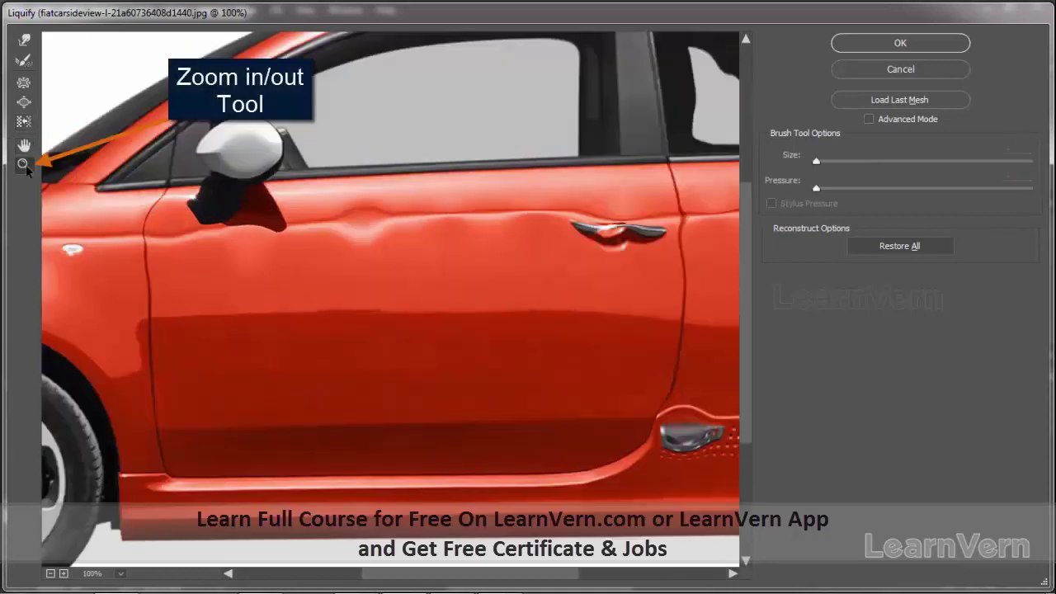
click(865, 69)
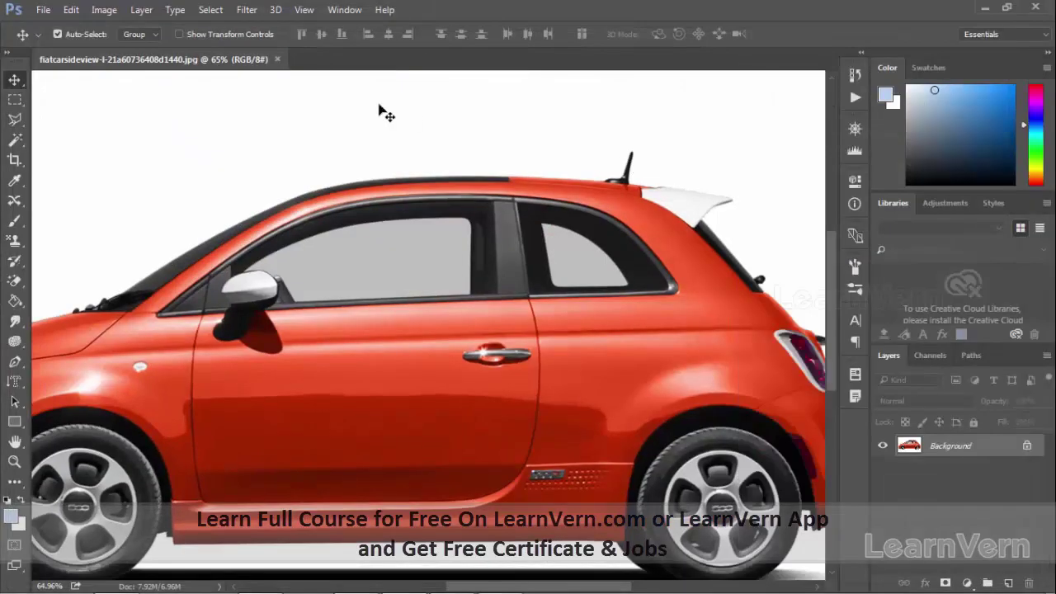
Apply the Average blur, zoom the view out, then undo the blur
click(246, 9)
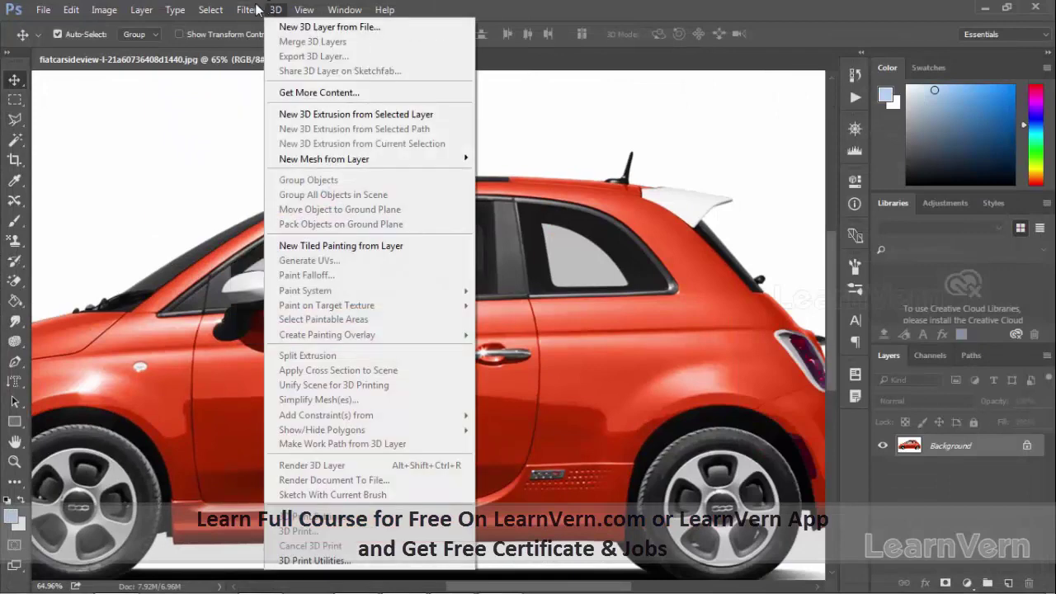
mouse_move(256, 181)
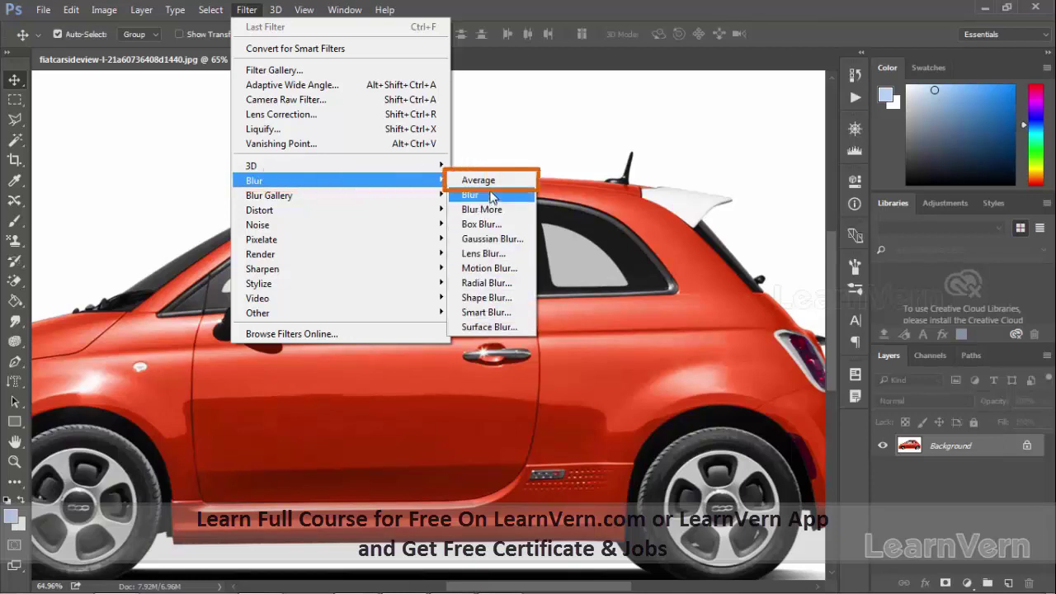
click(487, 180)
key(ctrl+minus)
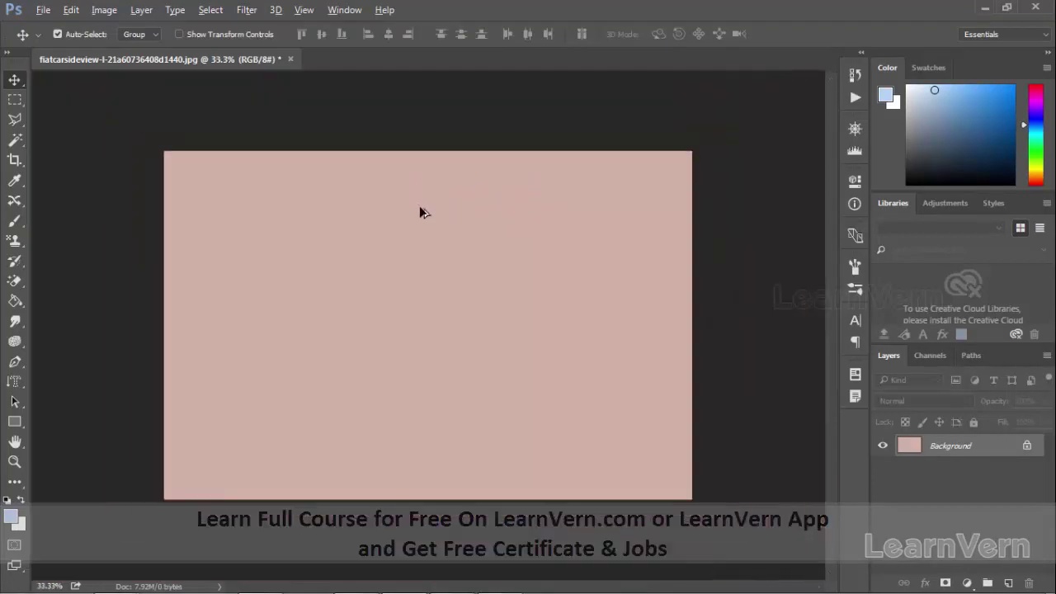
key(ctrl+minus)
key(ctrl+z)
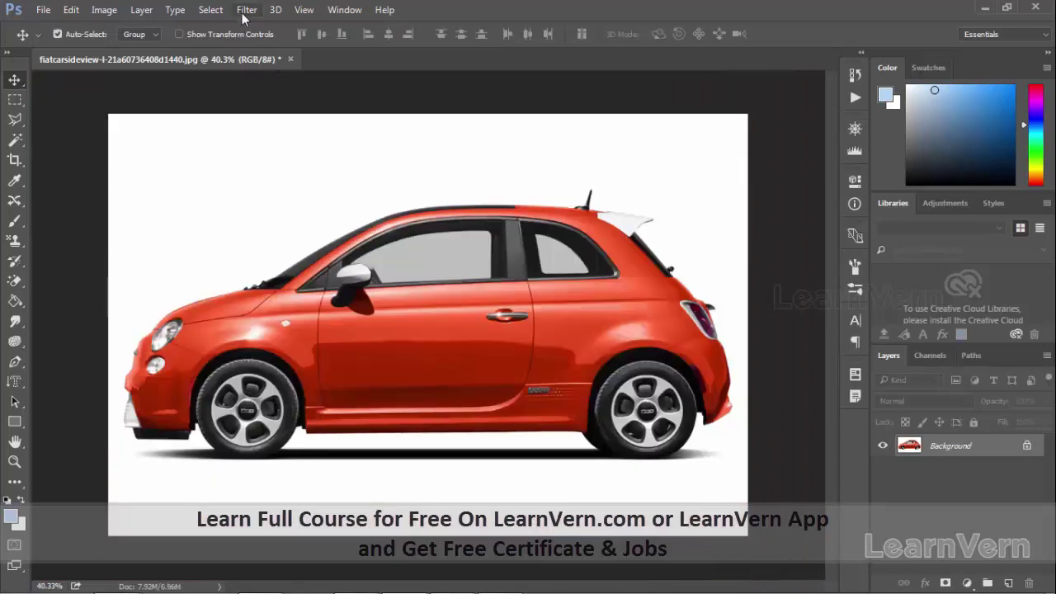
Apply the basic Blur filter to the car photo
click(238, 9)
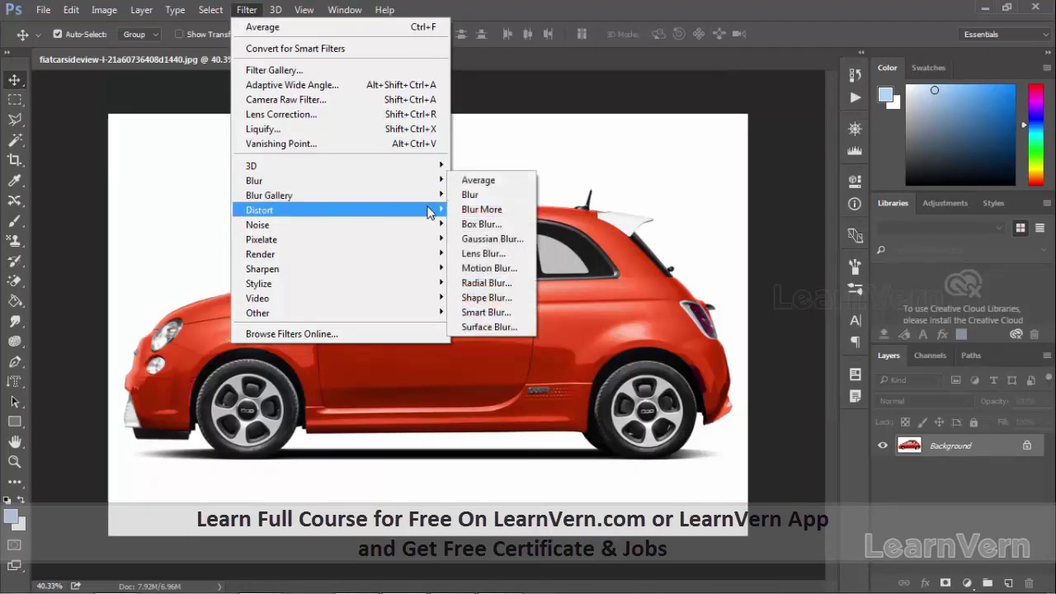
mouse_move(254, 181)
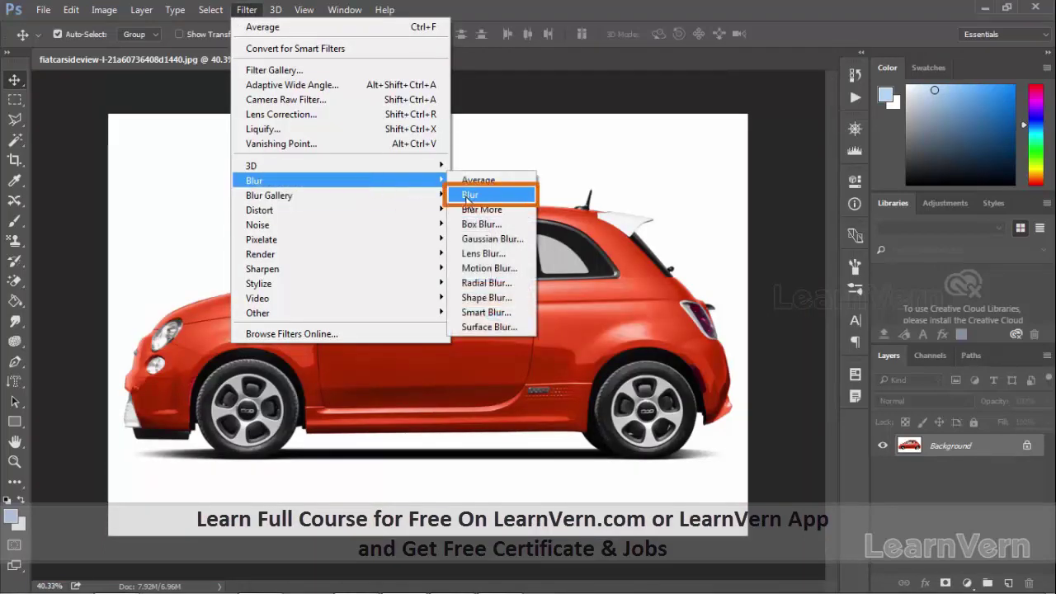
click(466, 196)
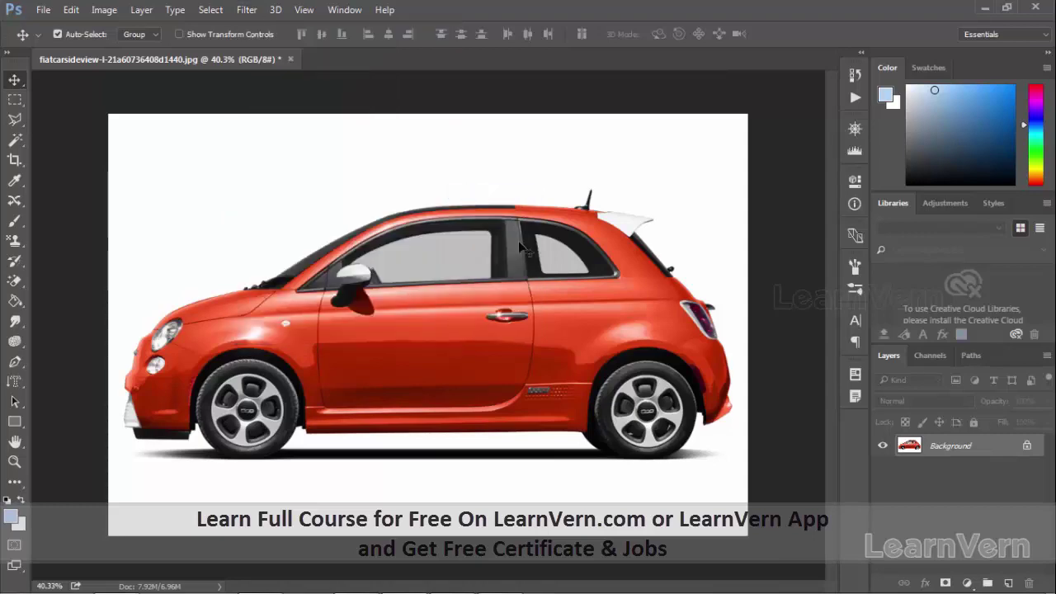
scroll(585, 218, up, 3)
scroll(612, 228, up, 3)
scroll(610, 228, up, 2)
scroll(606, 226, up, 1)
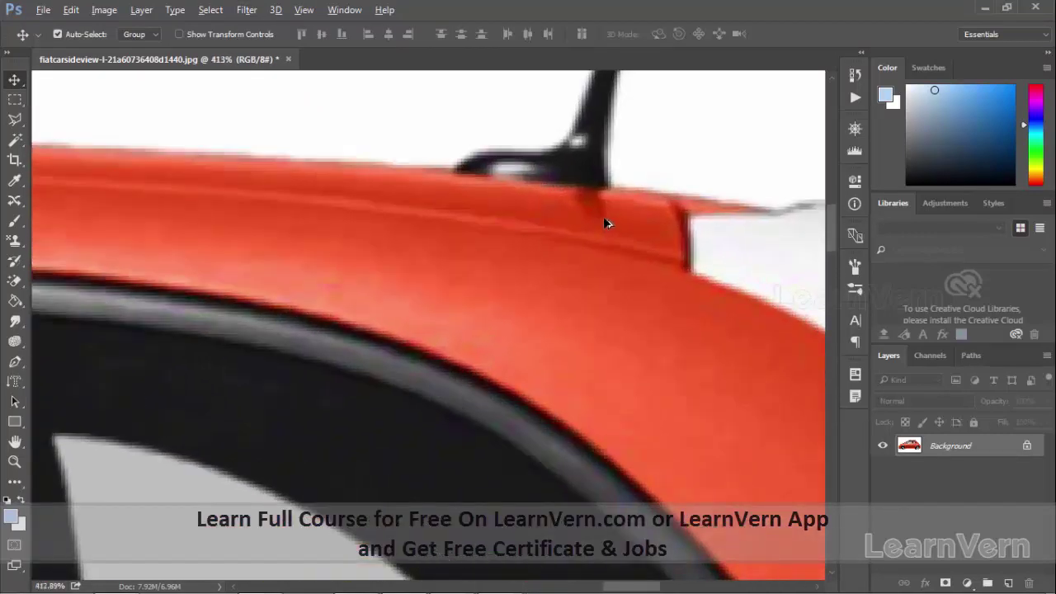
scroll(569, 221, up, 1)
scroll(549, 218, up, 1)
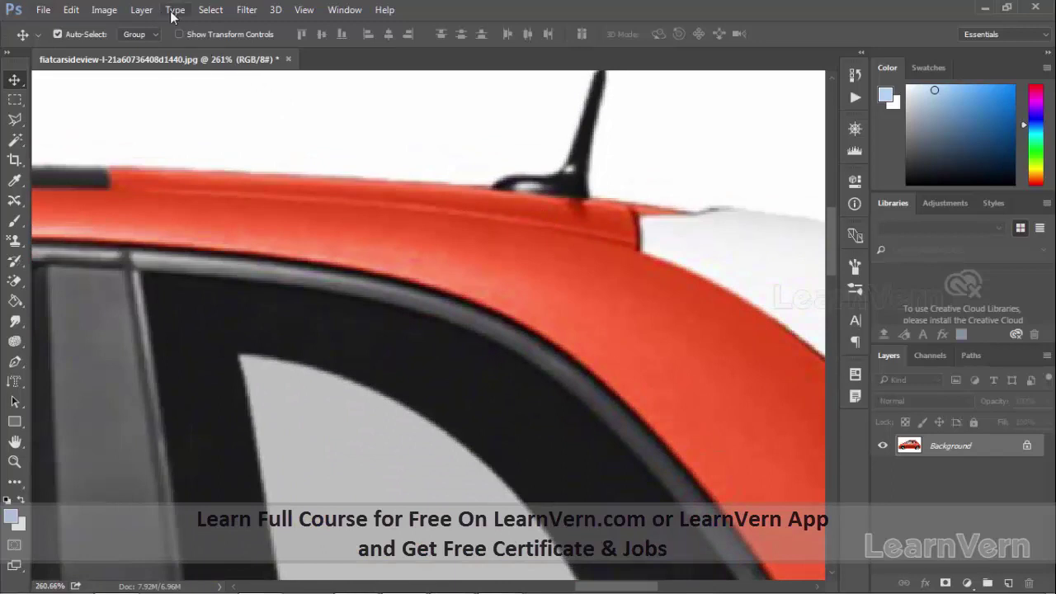
Apply Blur More, then bring up Box Blur with a 10-pixel radius
click(245, 10)
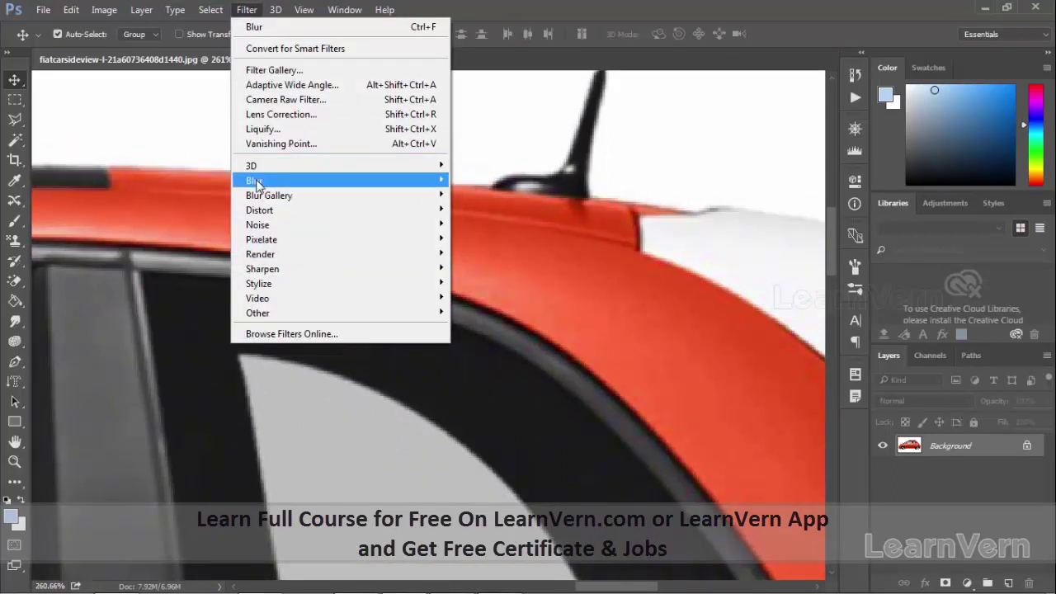
mouse_move(254, 181)
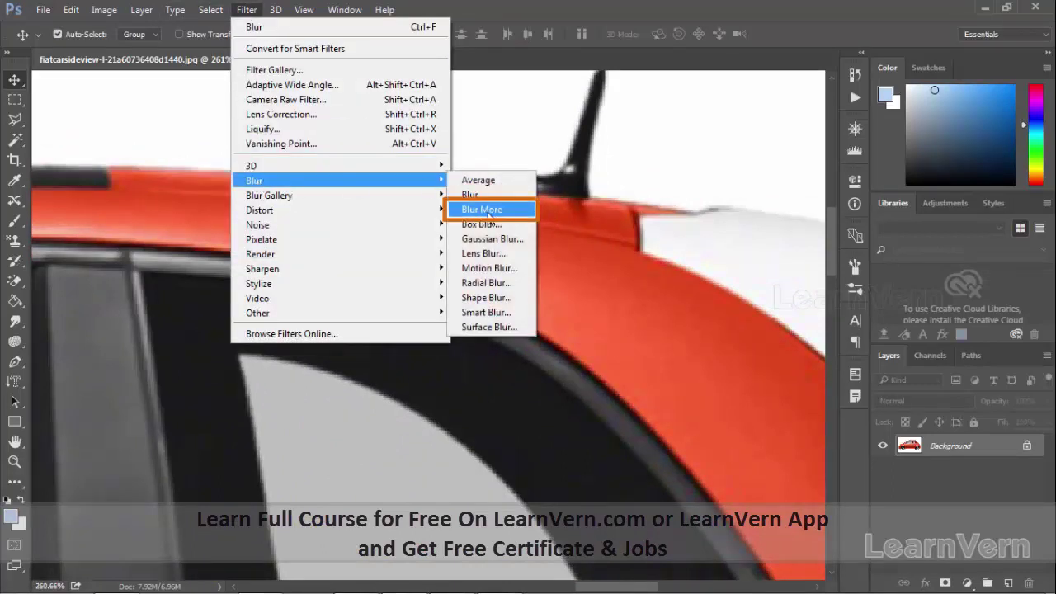
click(488, 211)
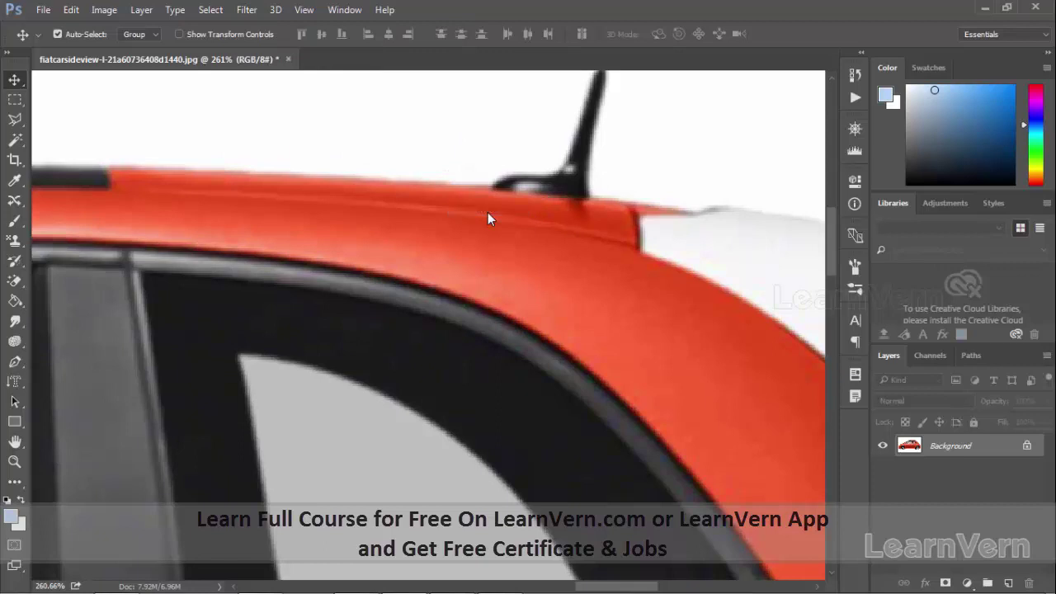
click(246, 10)
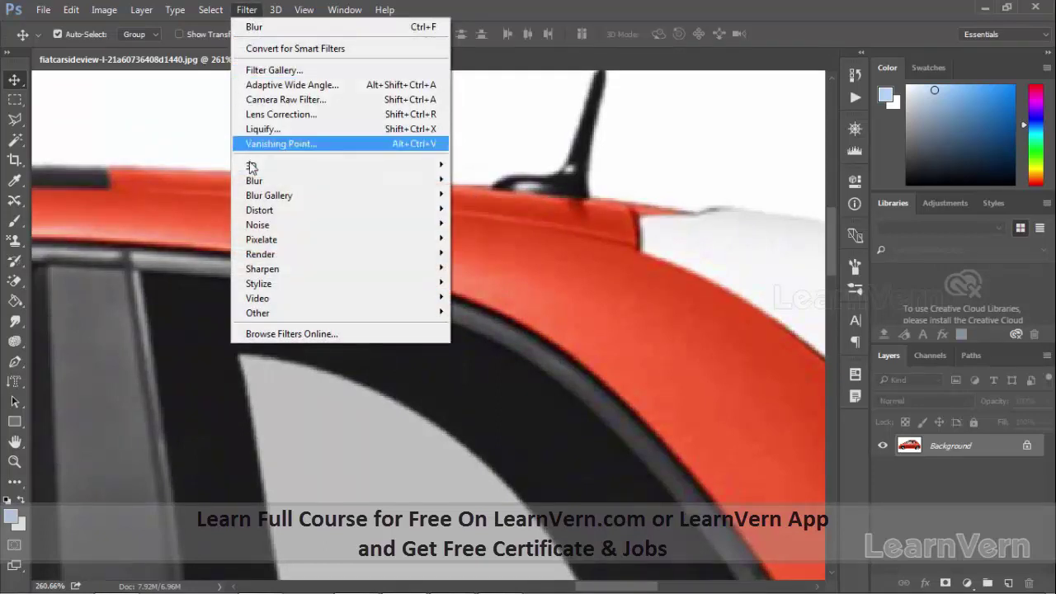
mouse_move(314, 180)
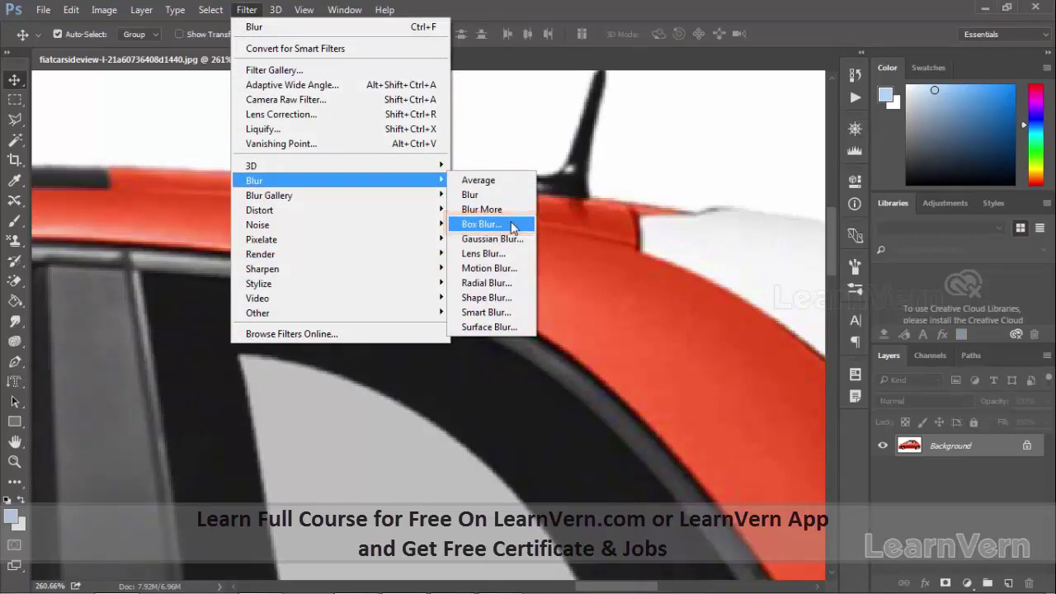
click(513, 226)
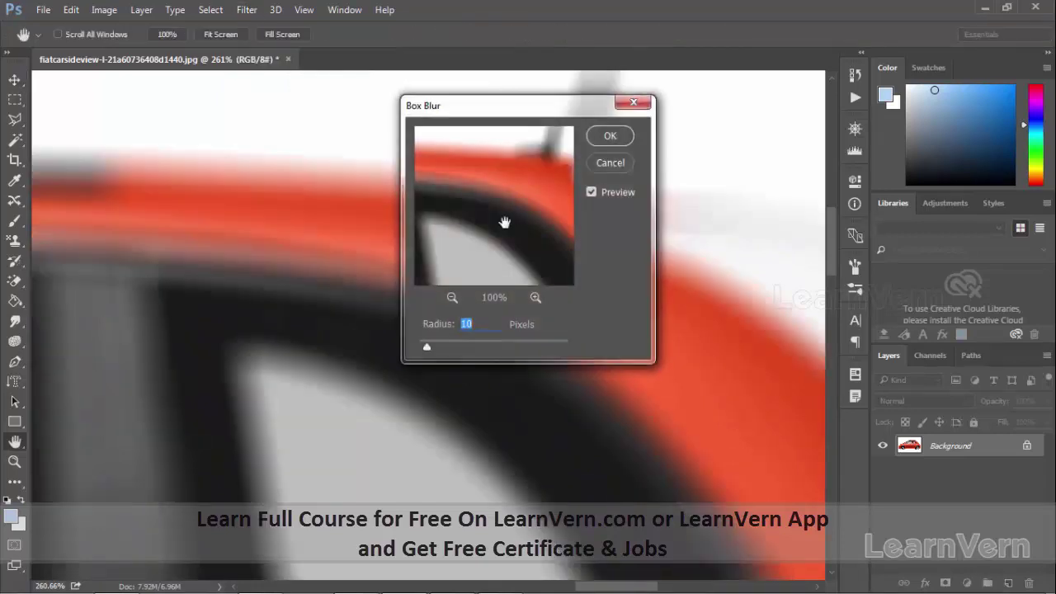
Zoom the Box Blur preview out, drag the radius to about 204, then cancel
click(451, 298)
click(450, 297)
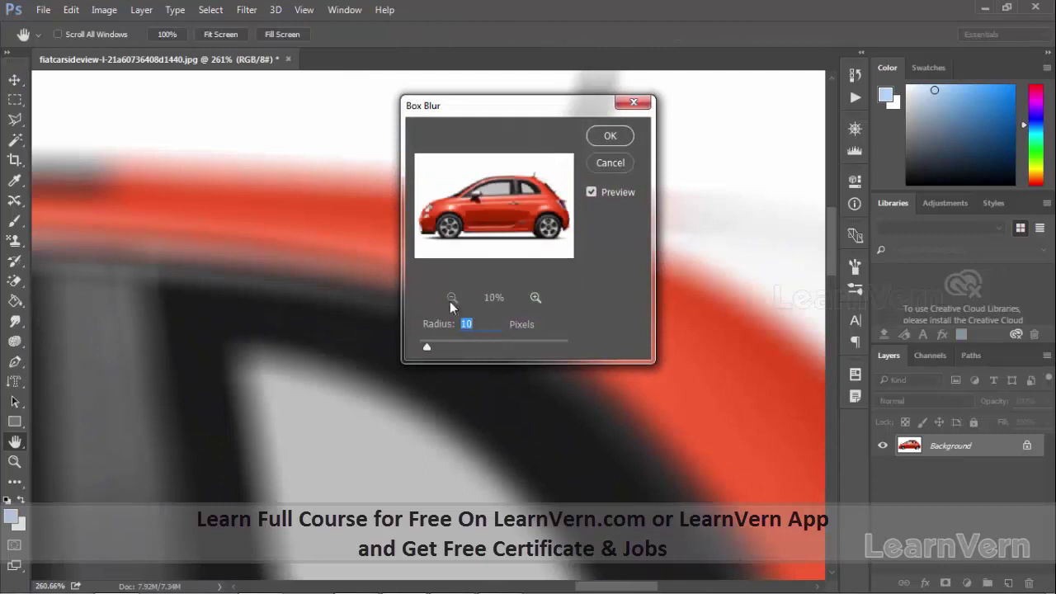
drag(442, 343, 515, 347)
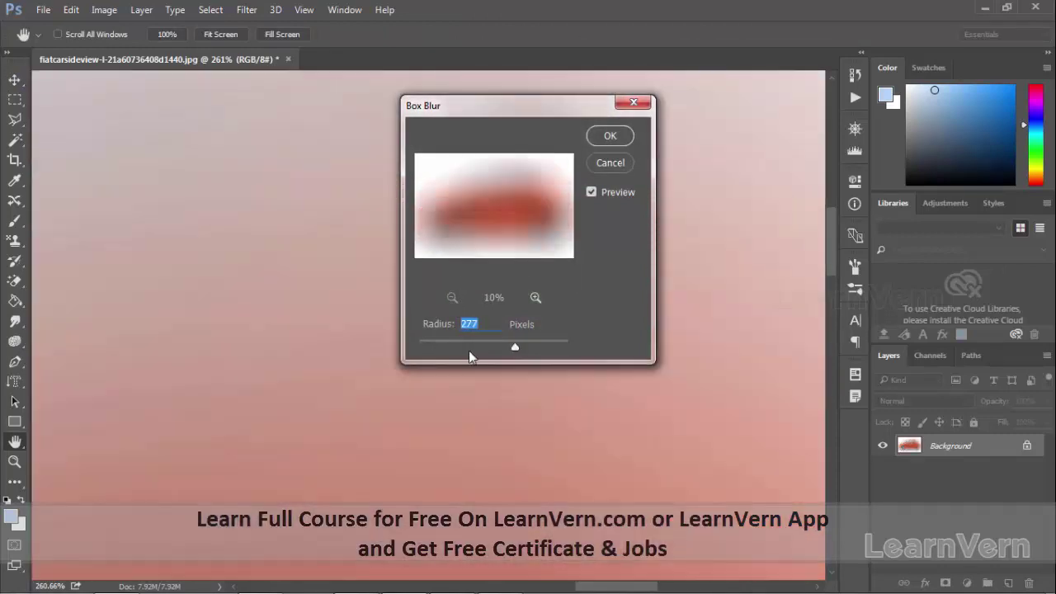
drag(432, 344, 527, 349)
click(610, 162)
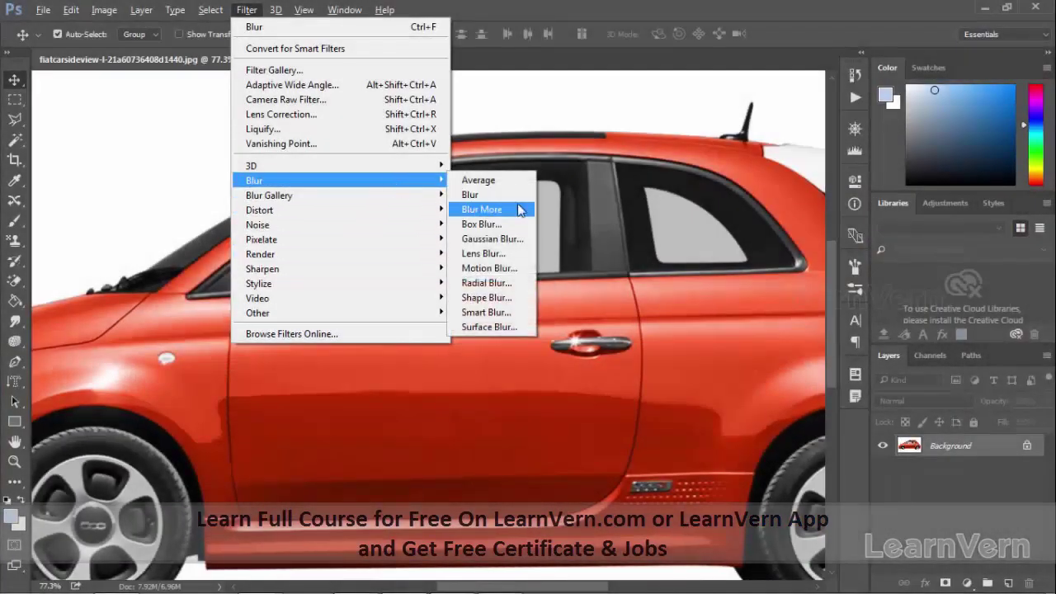
mouse_move(338, 180)
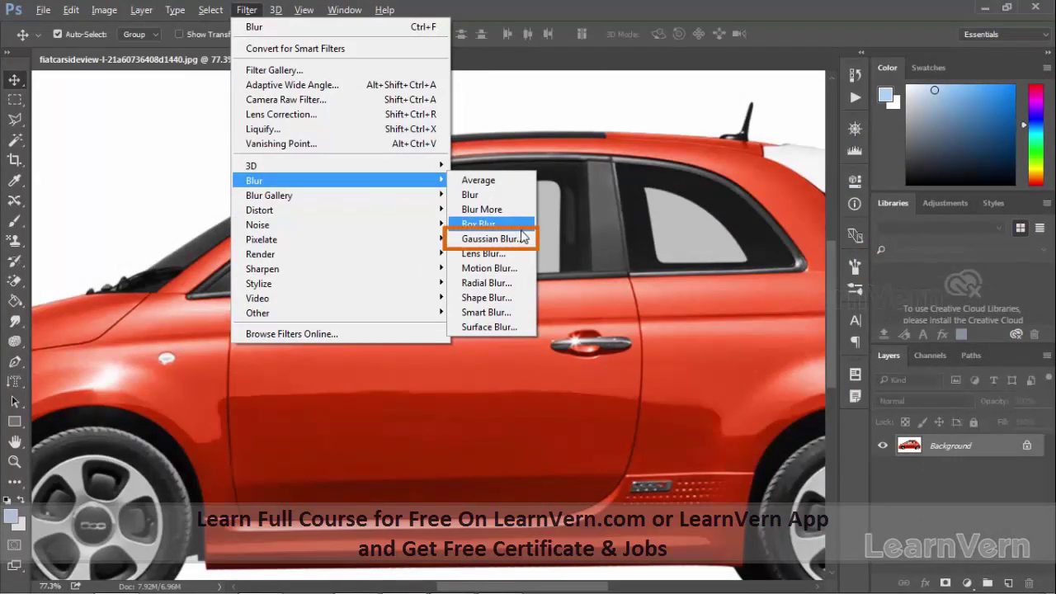
Preview Gaussian Blur at radii 1.2, 2.3 and 0.1, cancel it, and reopen the Filter menu
click(519, 240)
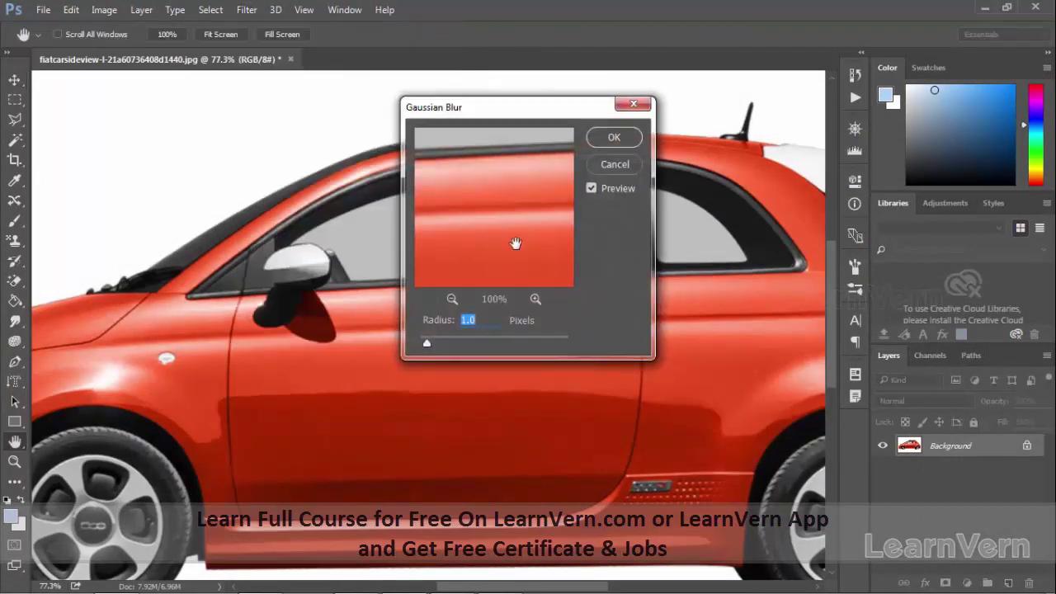
click(455, 299)
click(452, 298)
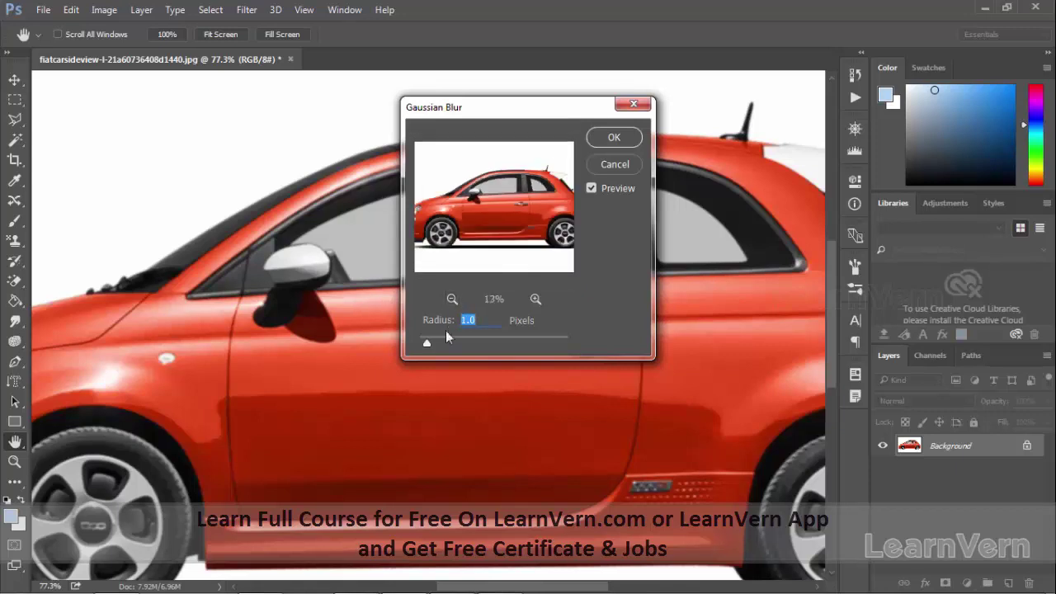
mouse_move(426, 342)
mouse_down()
mouse_move(537, 344)
mouse_move(406, 348)
mouse_up()
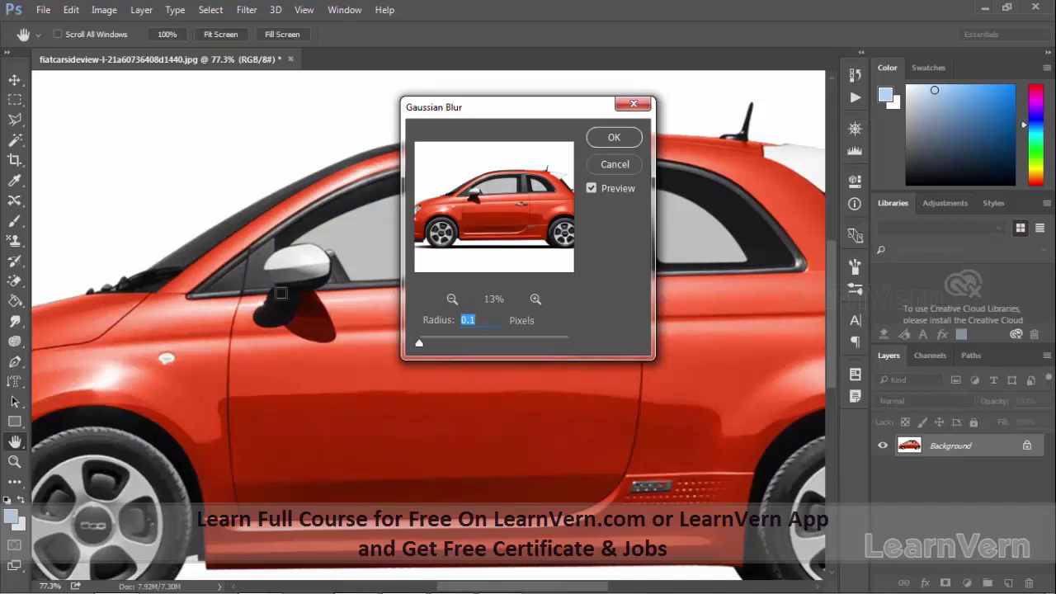
click(428, 342)
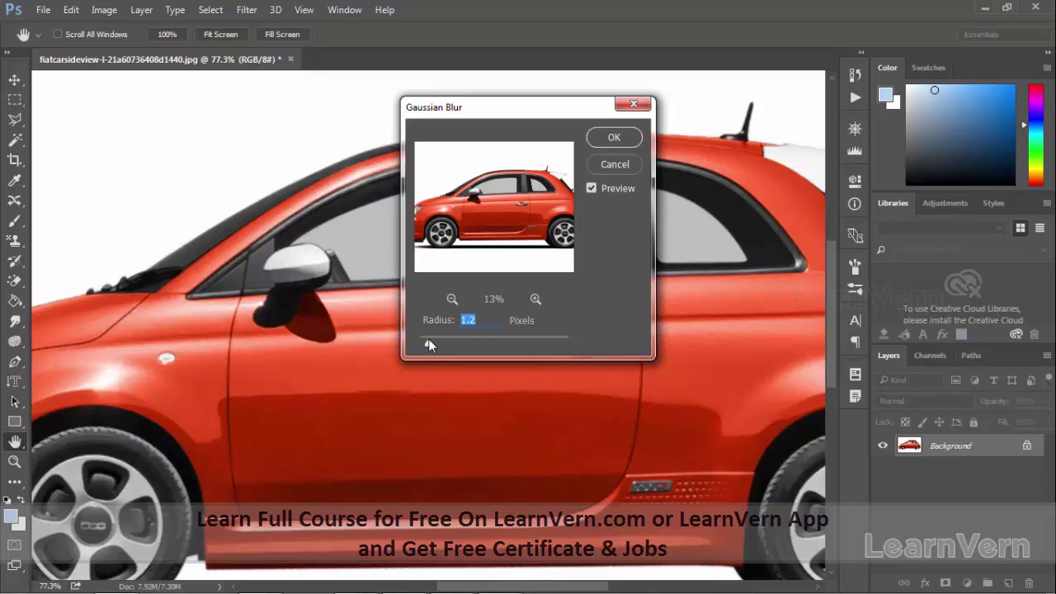
click(437, 343)
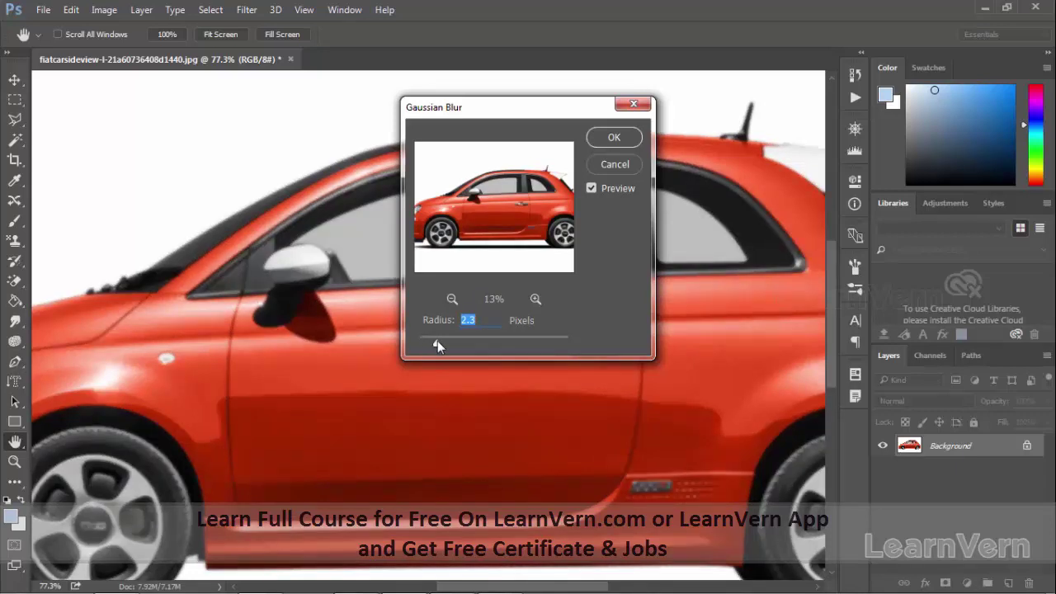
click(419, 343)
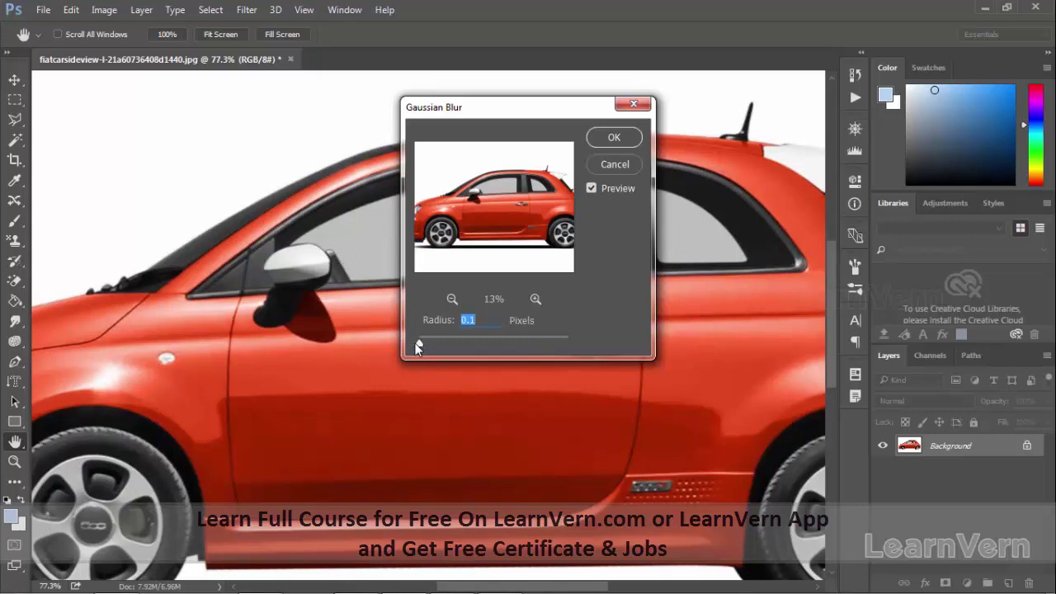
click(622, 168)
click(247, 10)
mouse_move(338, 180)
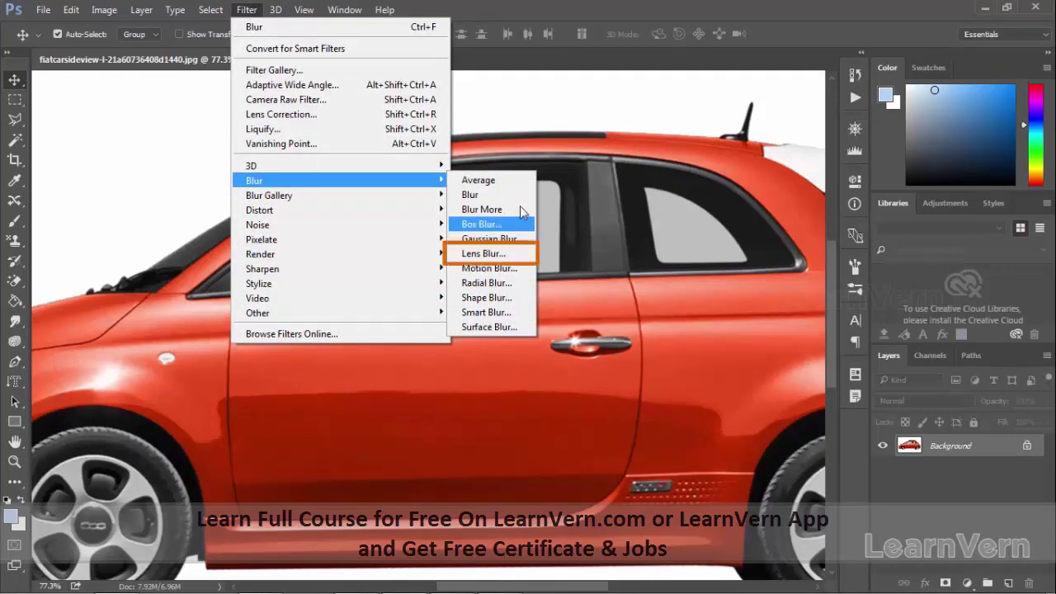
Preview Lens Blur at radius 51 with blade curvature about 48, then cancel it
click(483, 253)
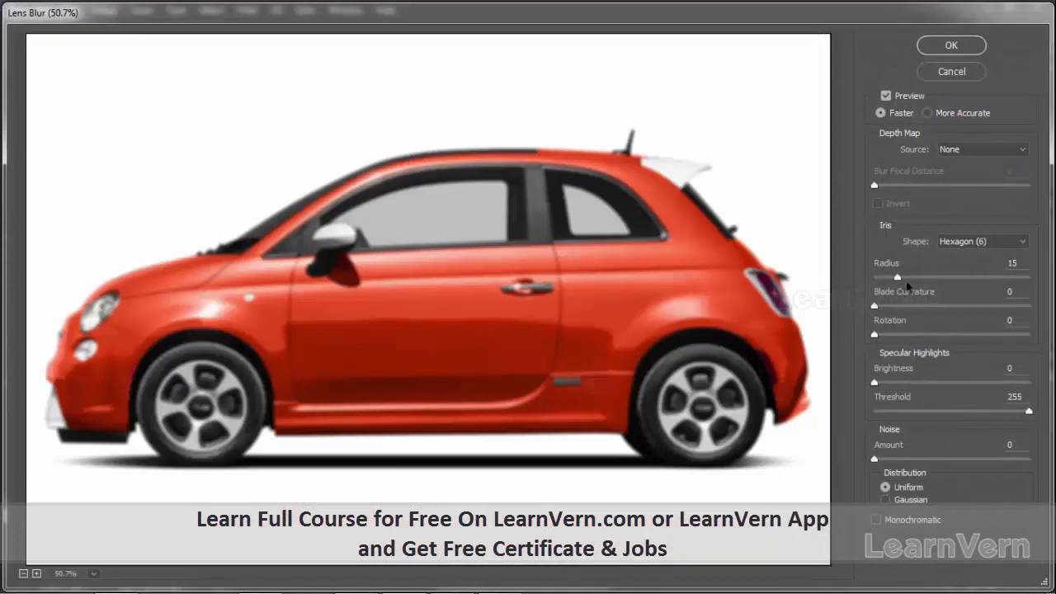
drag(896, 279, 898, 280)
click(897, 279)
click(952, 277)
click(894, 305)
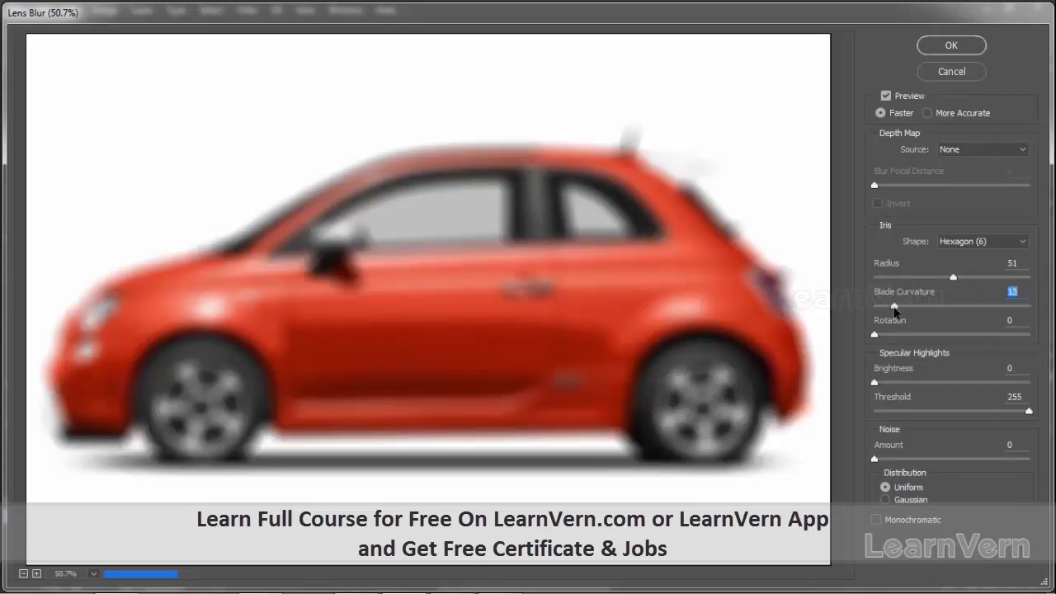
click(949, 306)
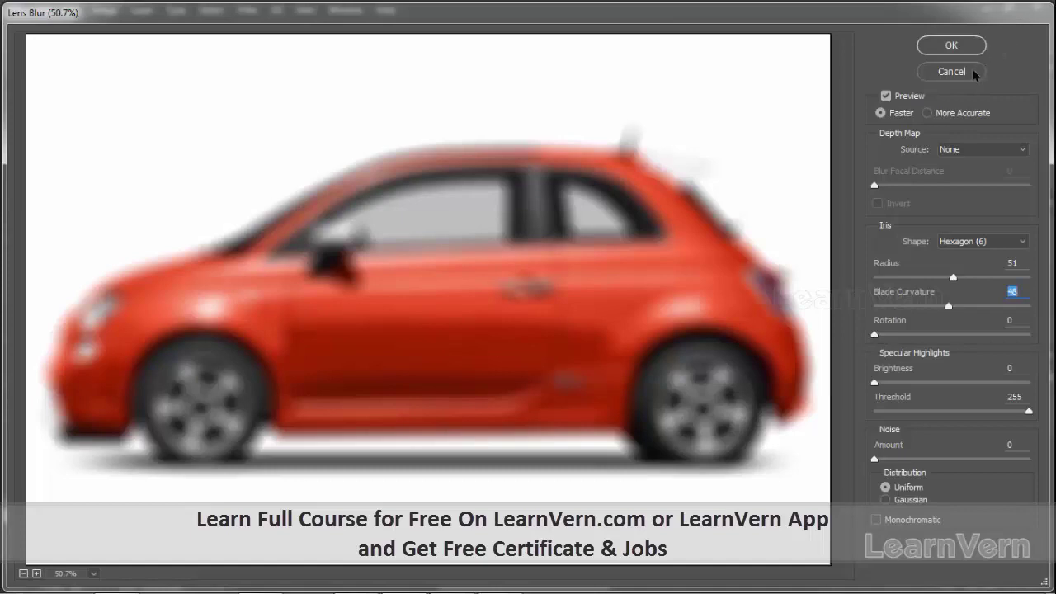
click(951, 72)
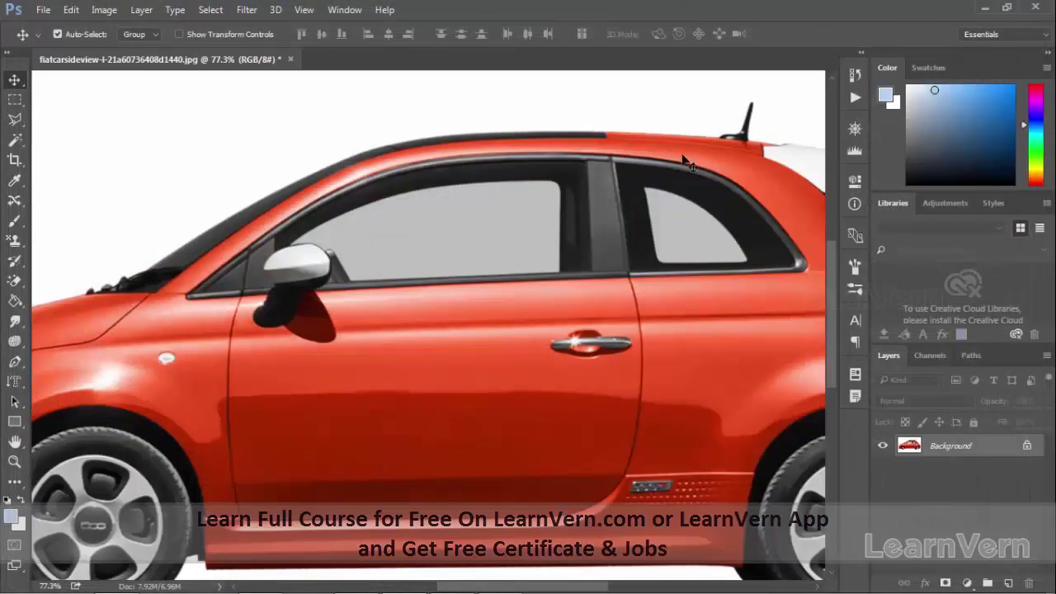
Open the Select menu in the menu bar
click(211, 10)
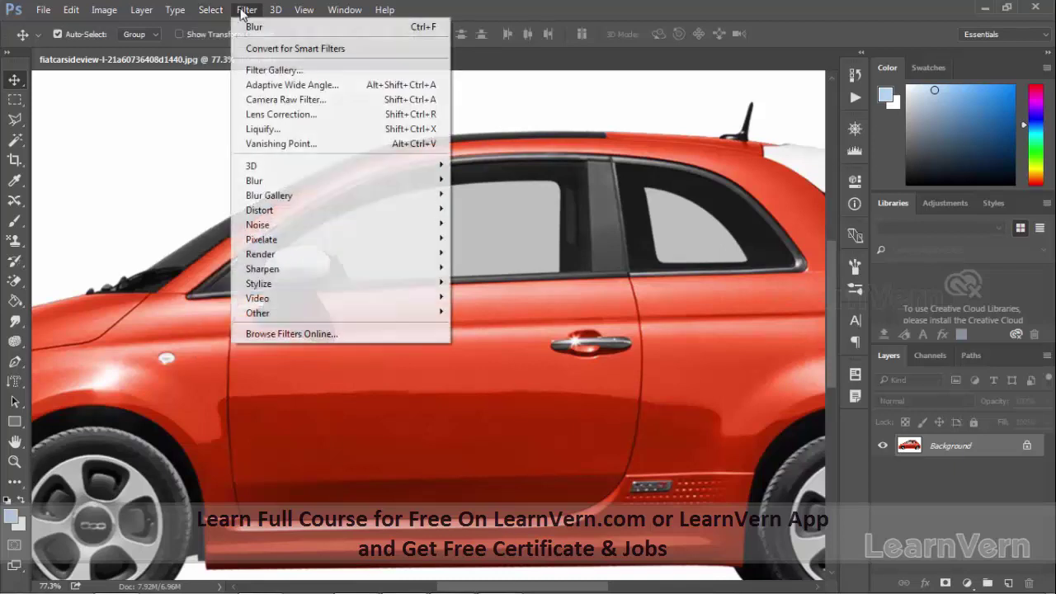
mouse_move(254, 181)
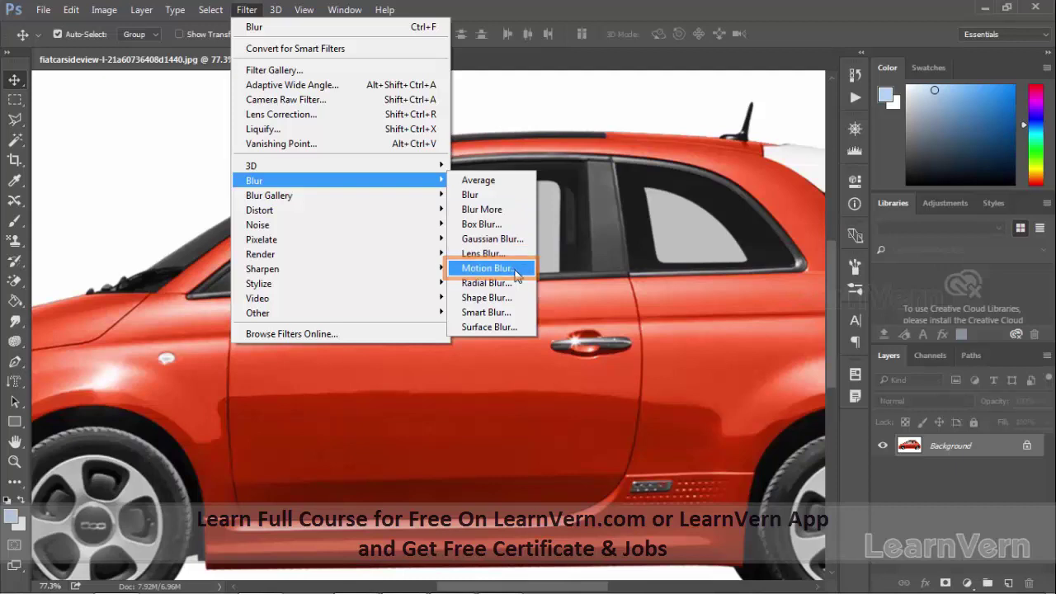
Apply a Motion Blur at distance 34 pixels to the car with the preview zoomed out
click(486, 268)
click(452, 286)
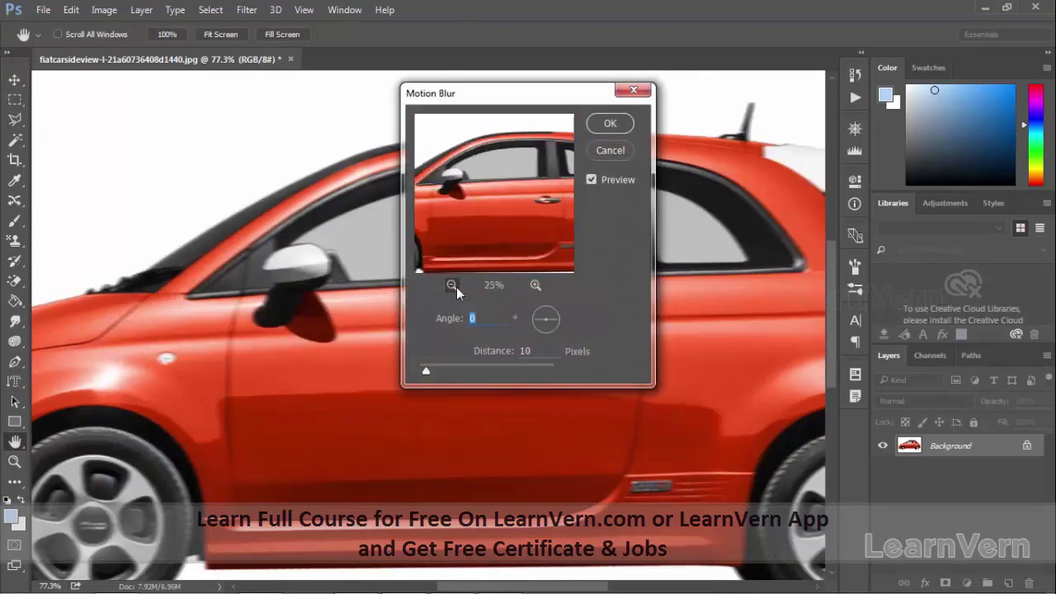
click(457, 287)
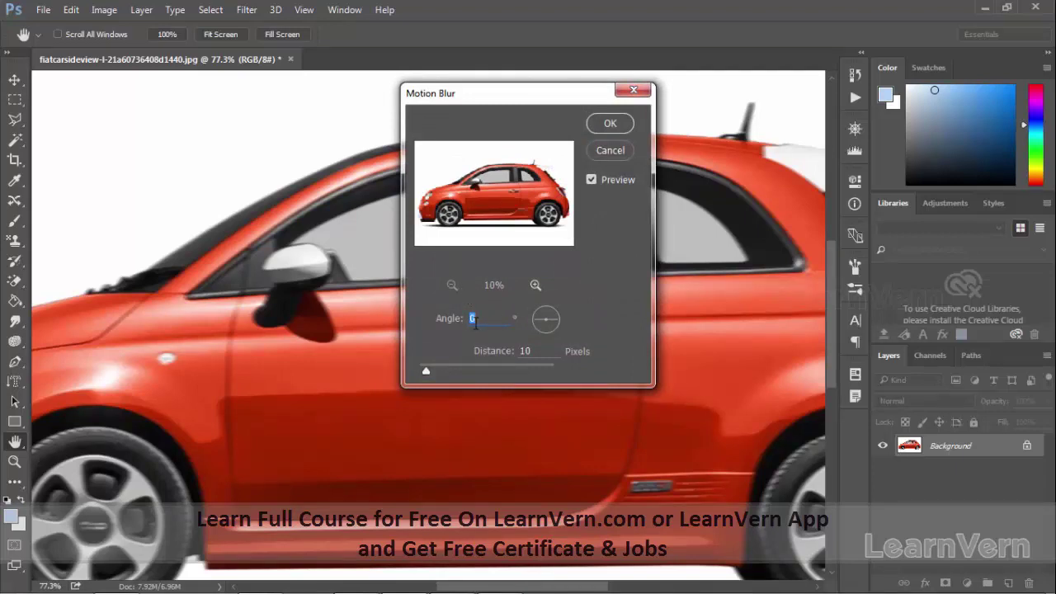
mouse_move(424, 372)
mouse_down()
mouse_move(474, 369)
mouse_move(440, 374)
mouse_up()
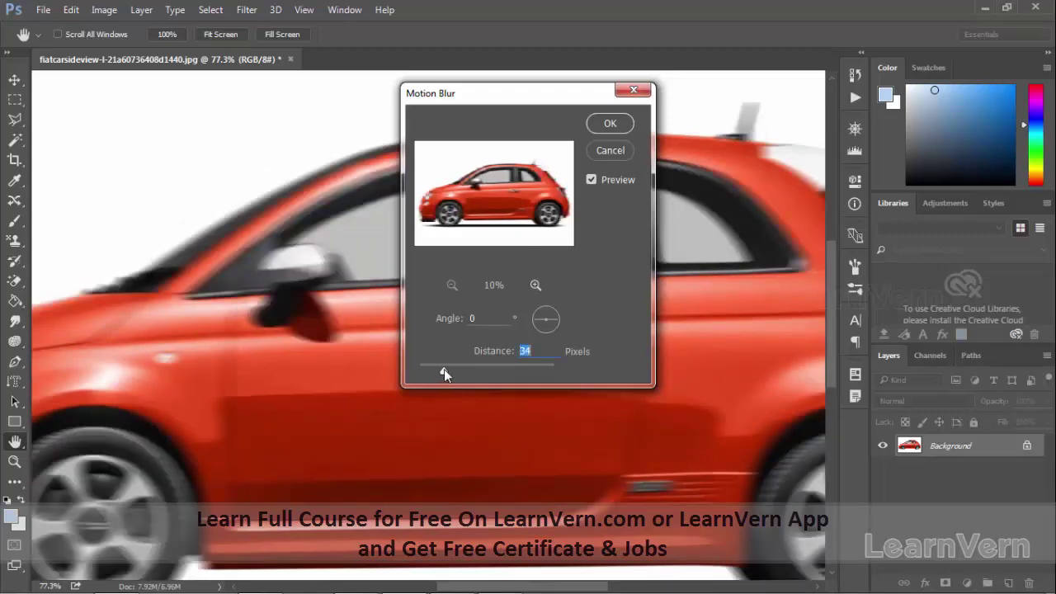
click(610, 123)
Undo the Motion Blur to restore the sharp car and reopen the blur filters
scroll(513, 239, down, 2)
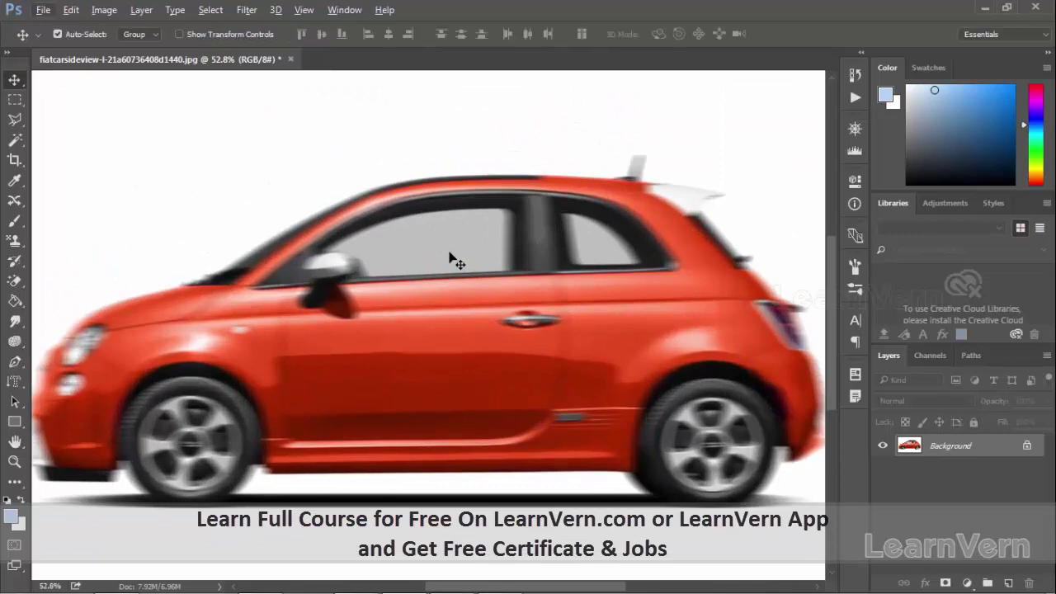
key(ctrl)
key(ctrl+z)
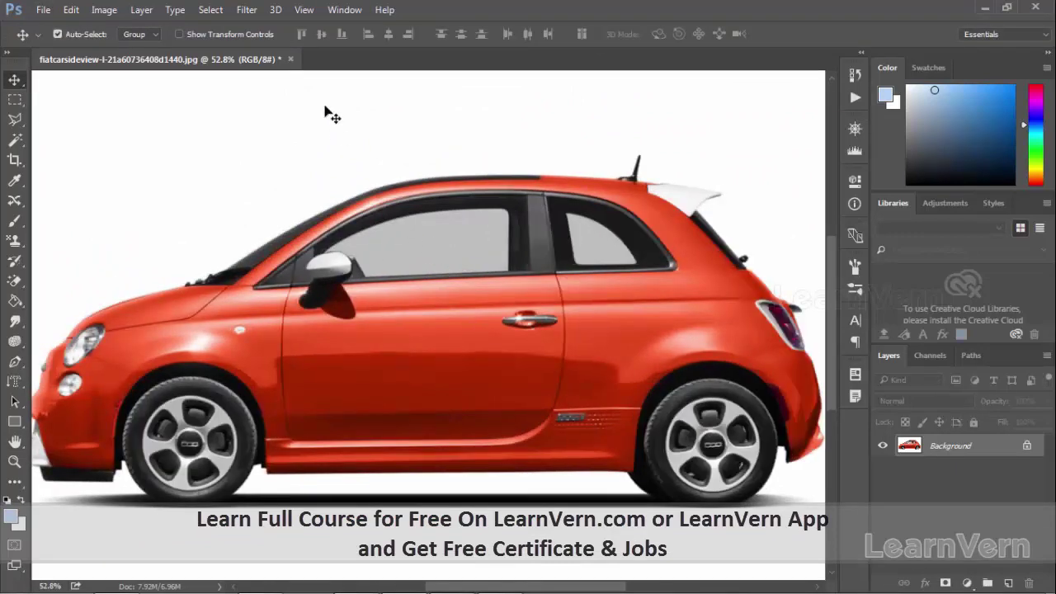
click(263, 12)
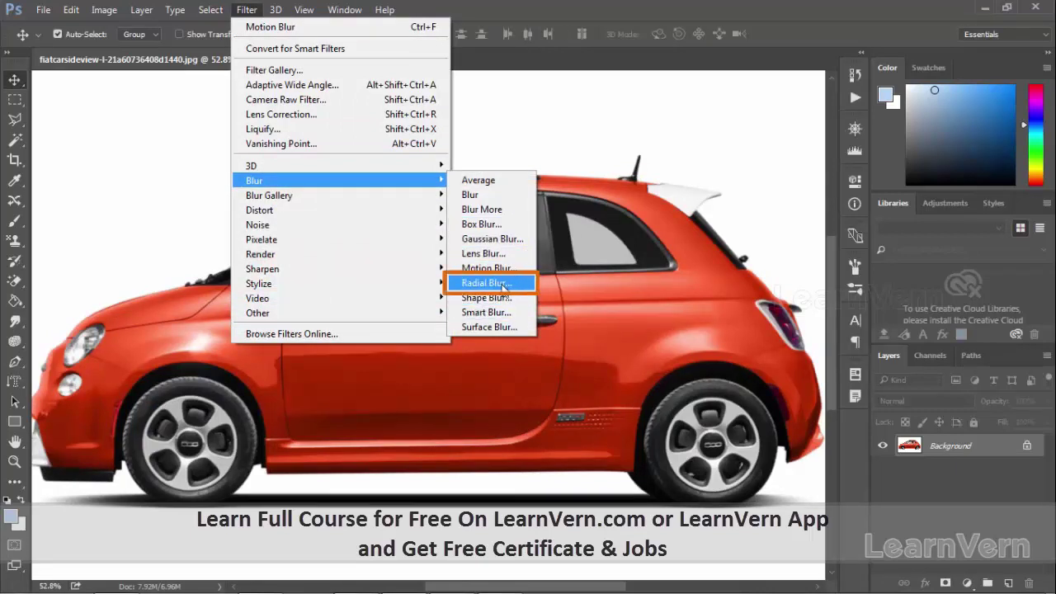
Apply a Spin Radial Blur at amount 21 to the car, then undo it
click(503, 284)
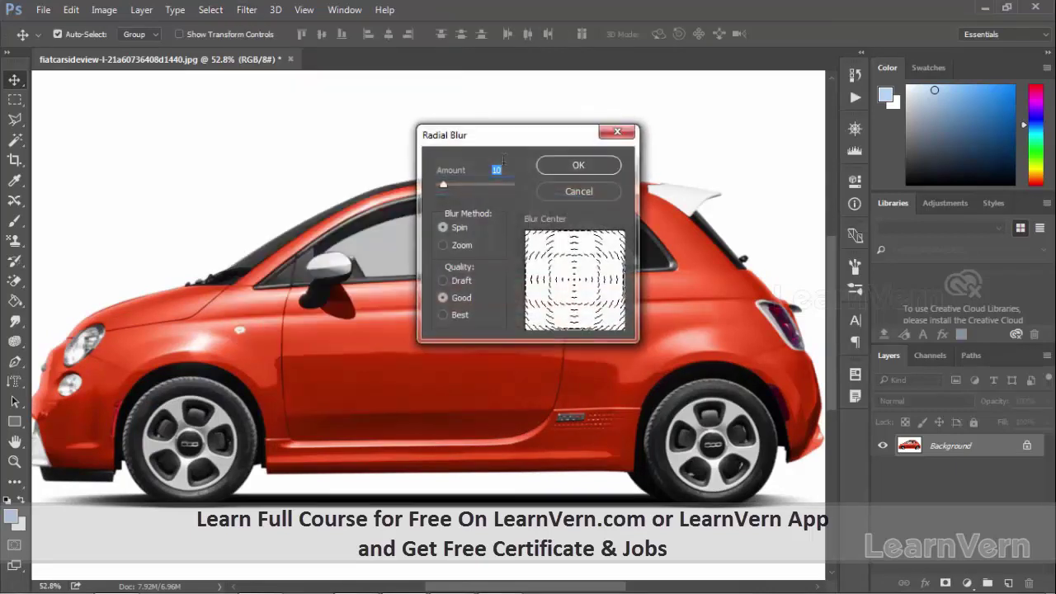
drag(523, 136, 661, 51)
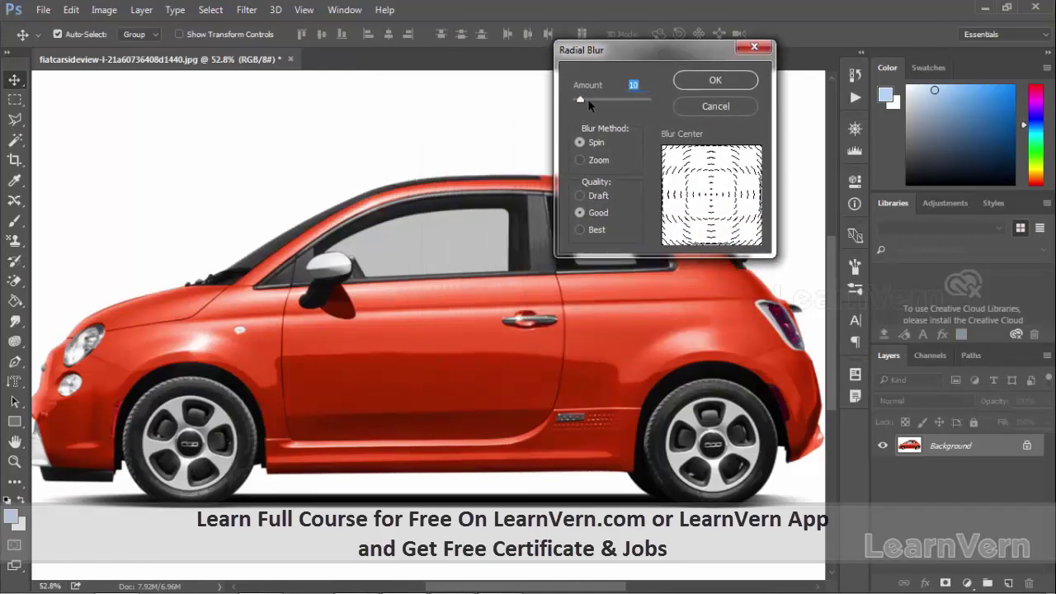
click(588, 99)
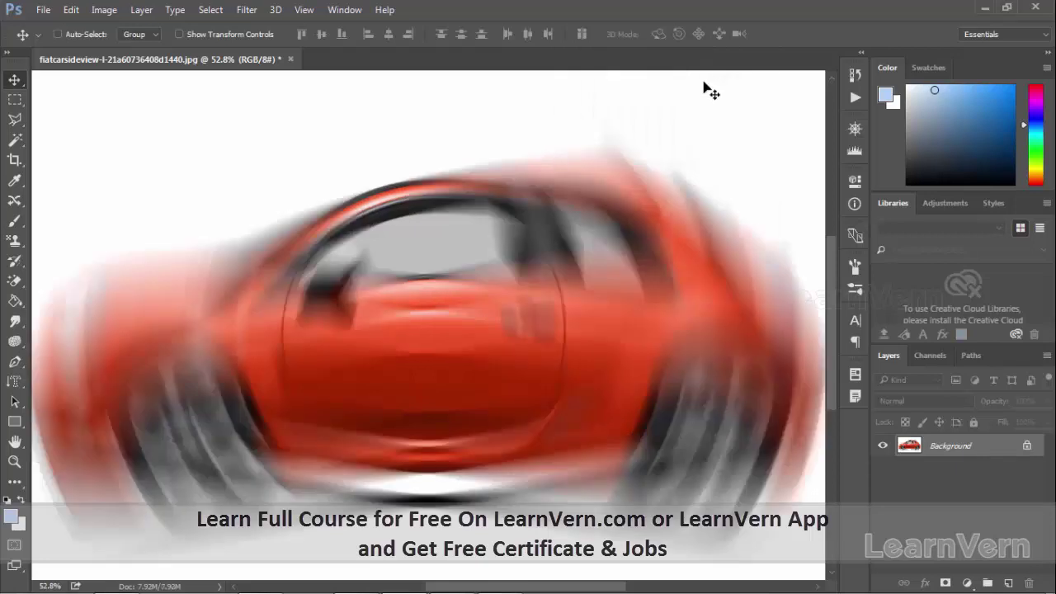
key(ctrl+z)
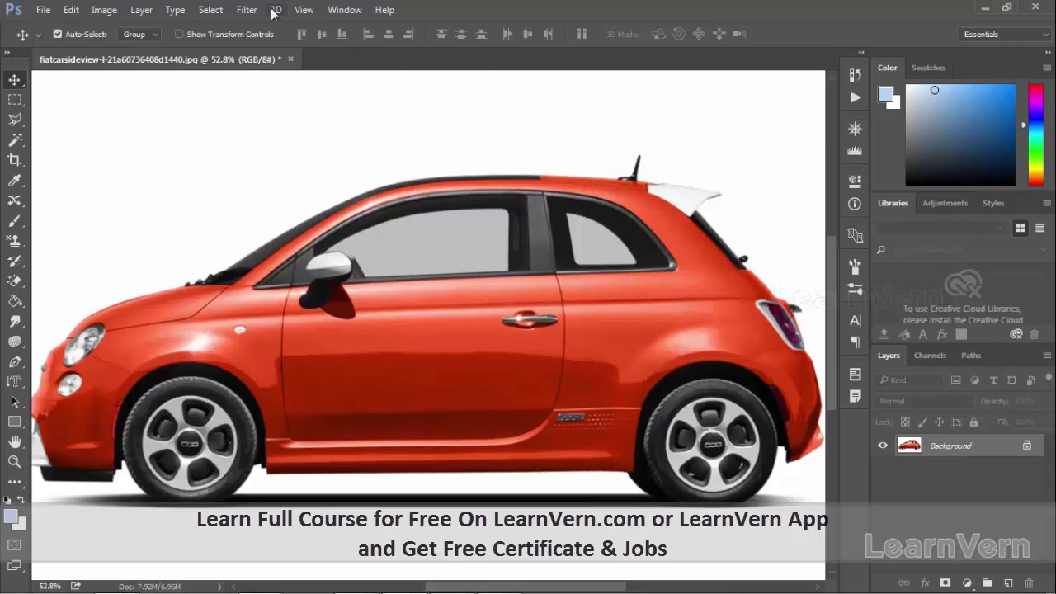
click(247, 10)
mouse_move(254, 180)
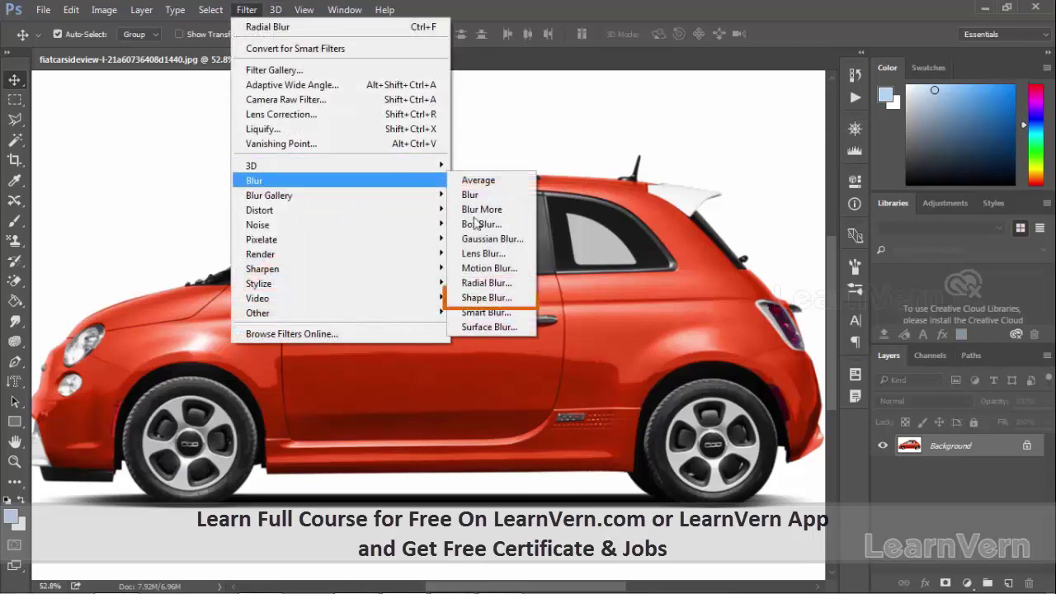
Apply a diagonal-lines Shape Blur at radius 149 to the car, then undo it
click(499, 297)
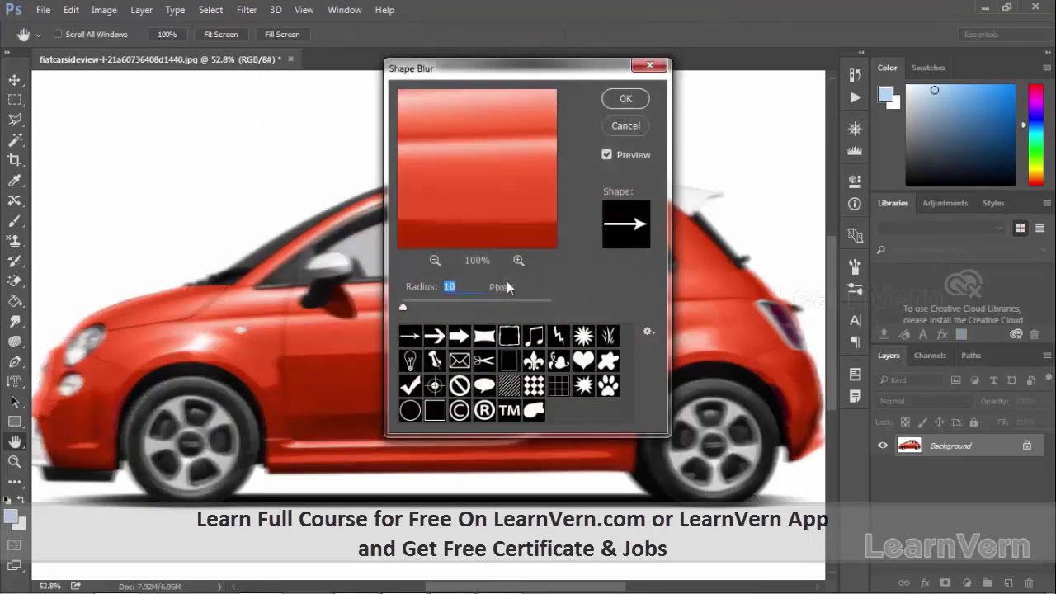
click(433, 261)
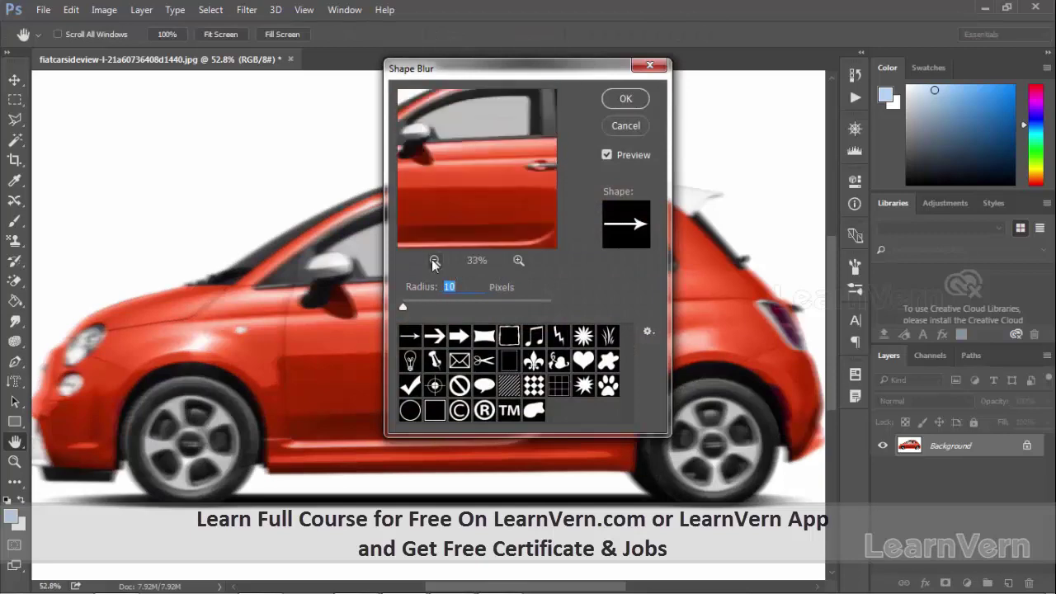
click(484, 336)
drag(512, 72, 743, 44)
click(737, 356)
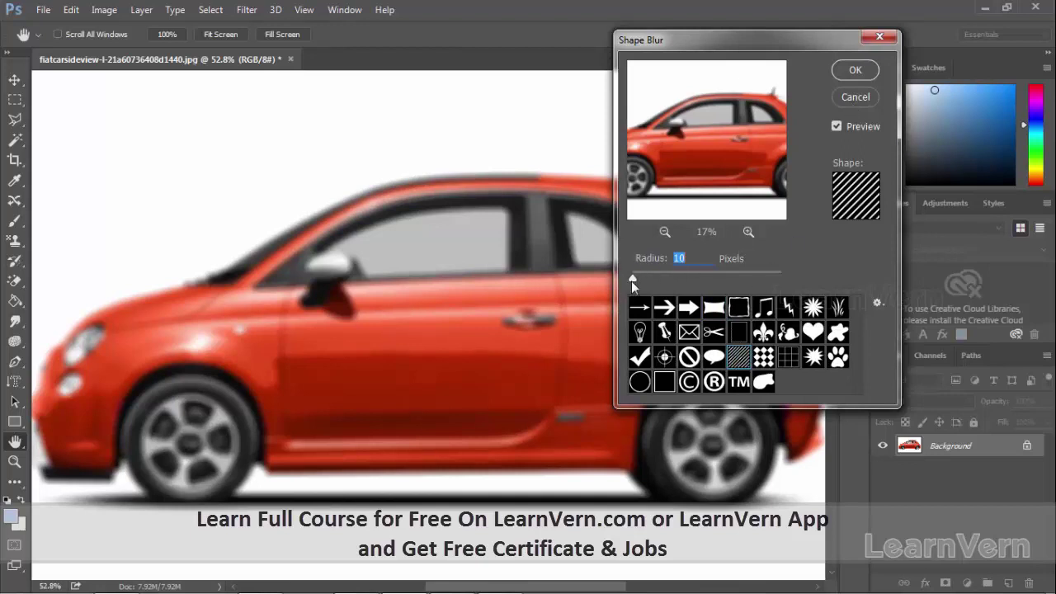
drag(632, 281, 653, 282)
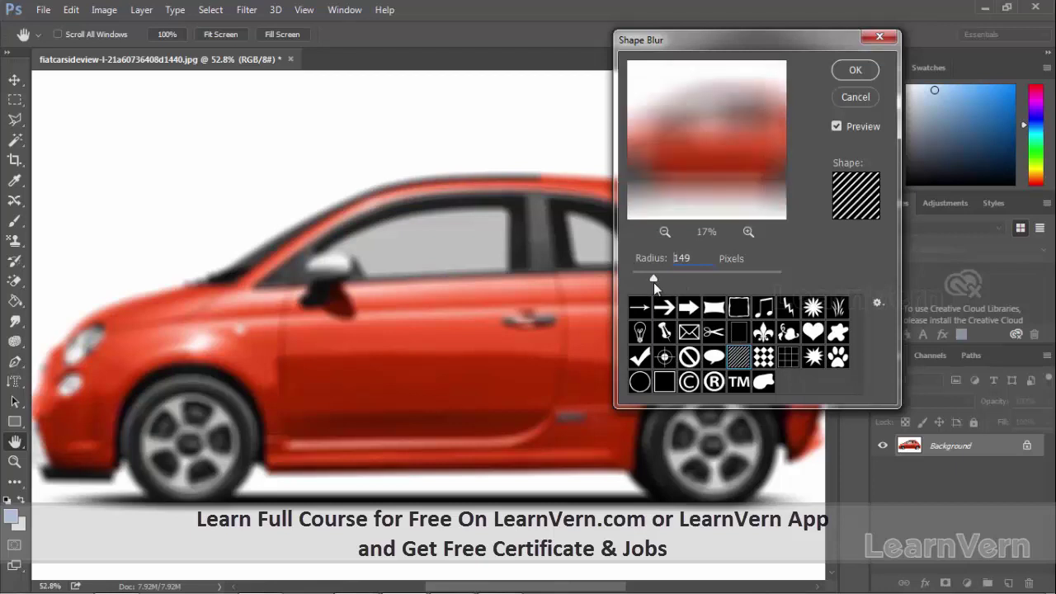
click(855, 70)
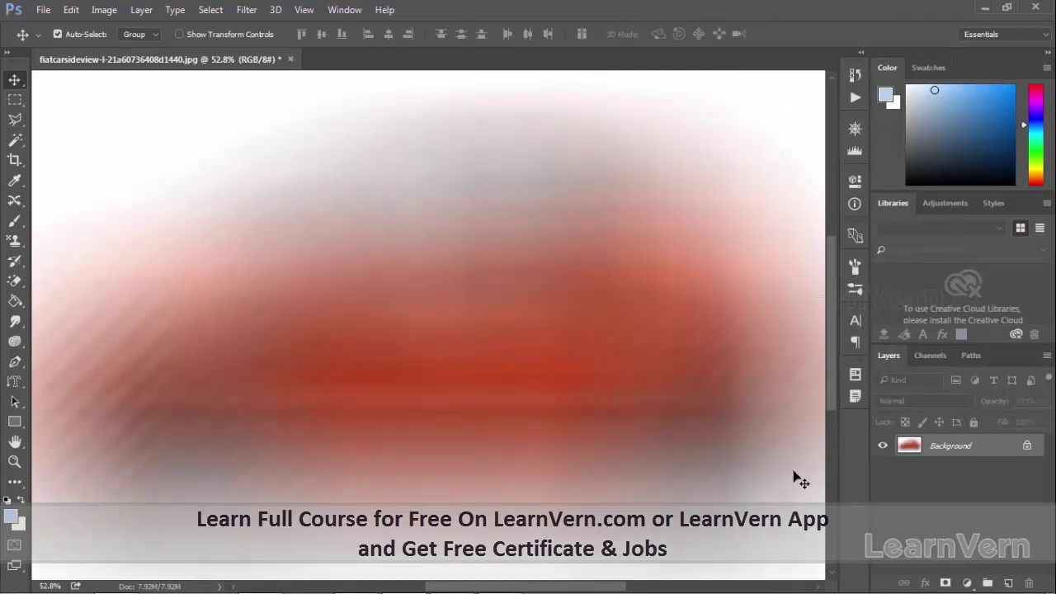
key(ctrl+z)
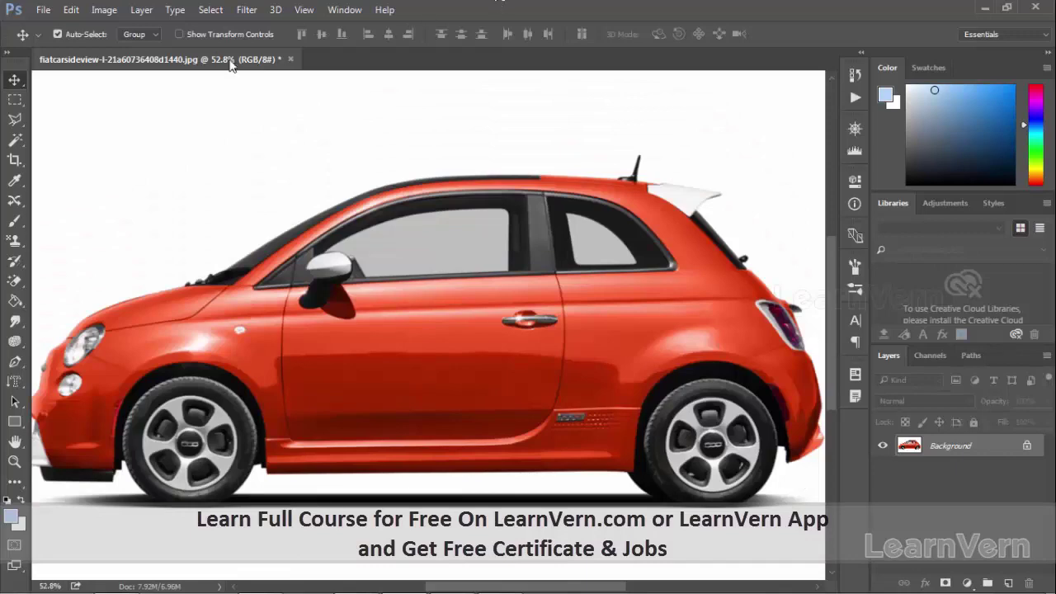
click(247, 9)
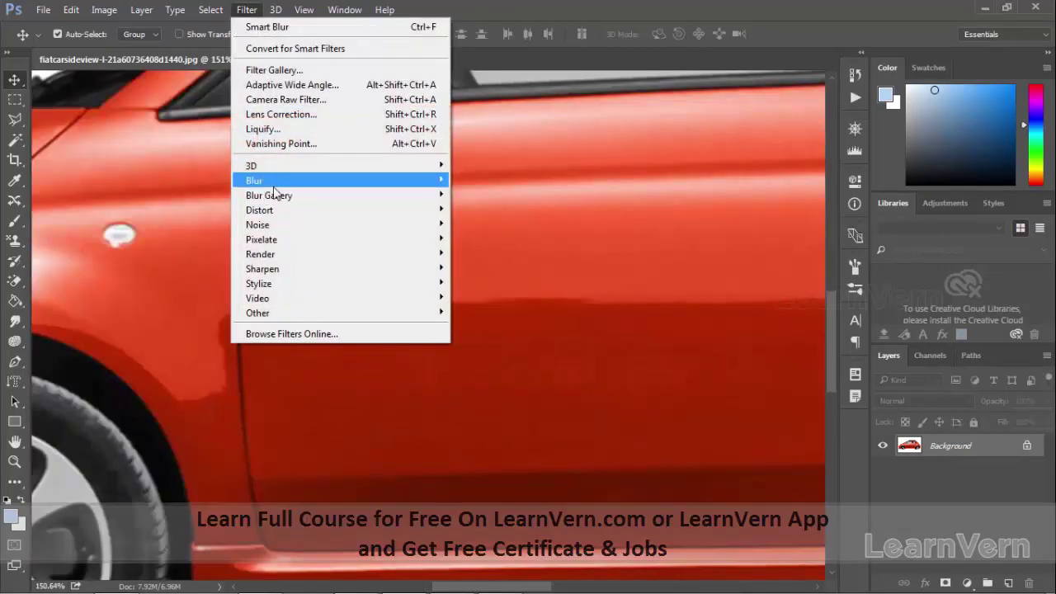
mouse_move(339, 180)
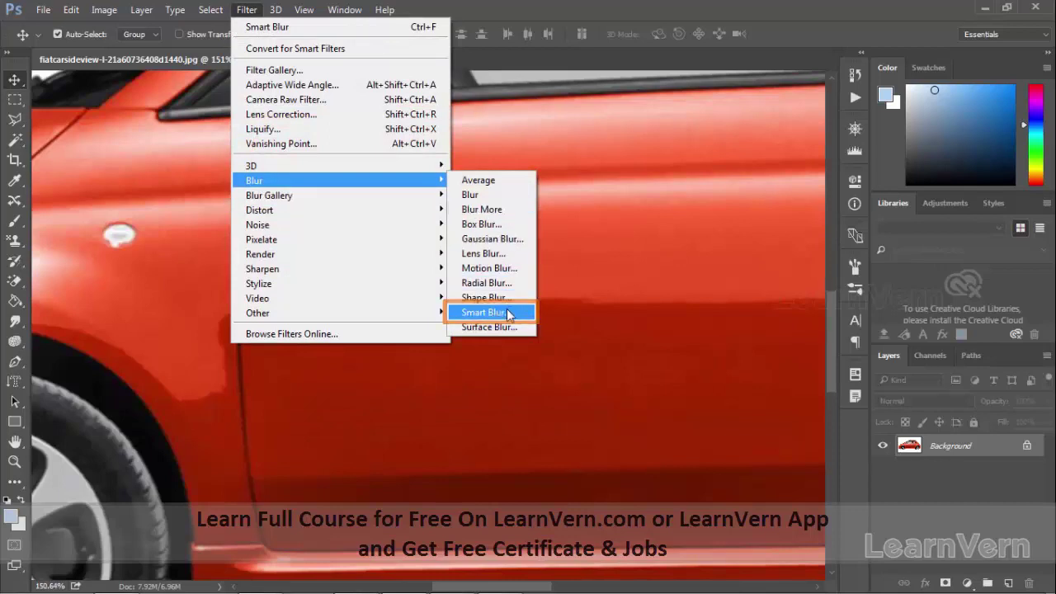
Apply Smart Blur with threshold about 63.9 and radius 100, then undo it
click(505, 312)
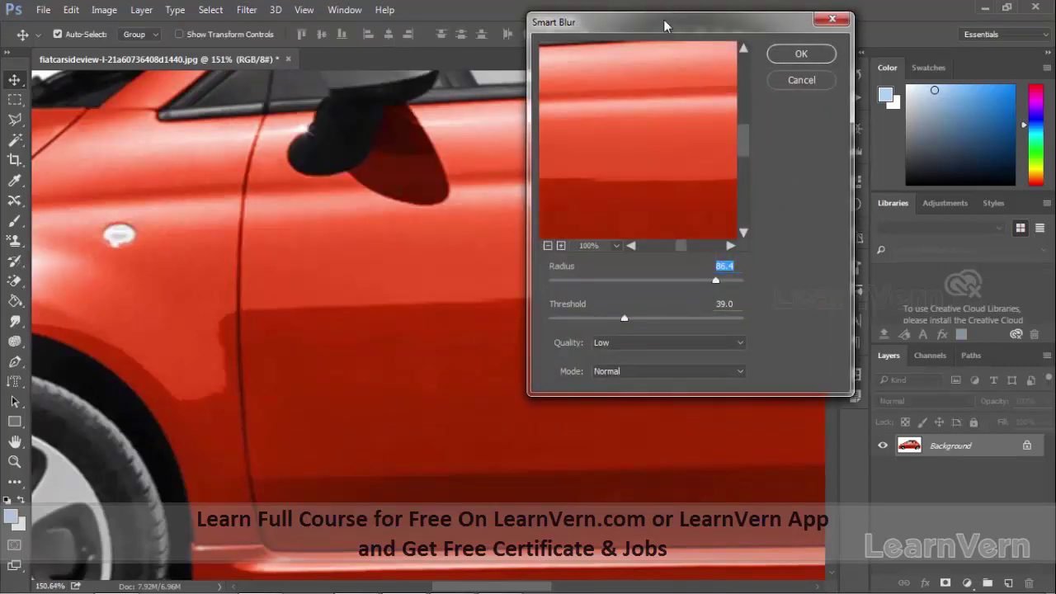
drag(663, 24, 790, 36)
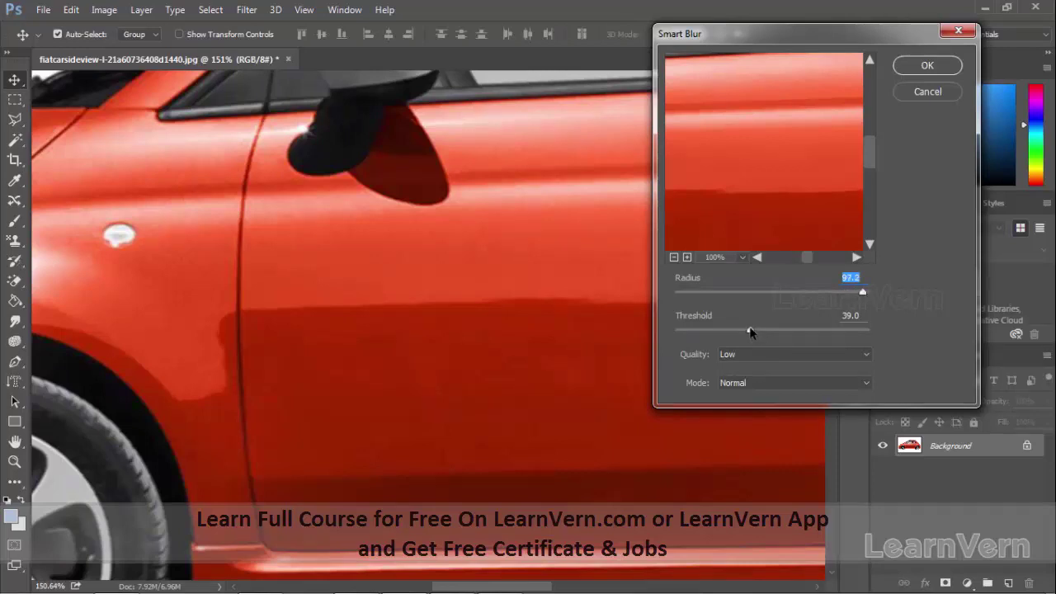
drag(750, 330, 827, 330)
drag(858, 293, 872, 292)
click(913, 67)
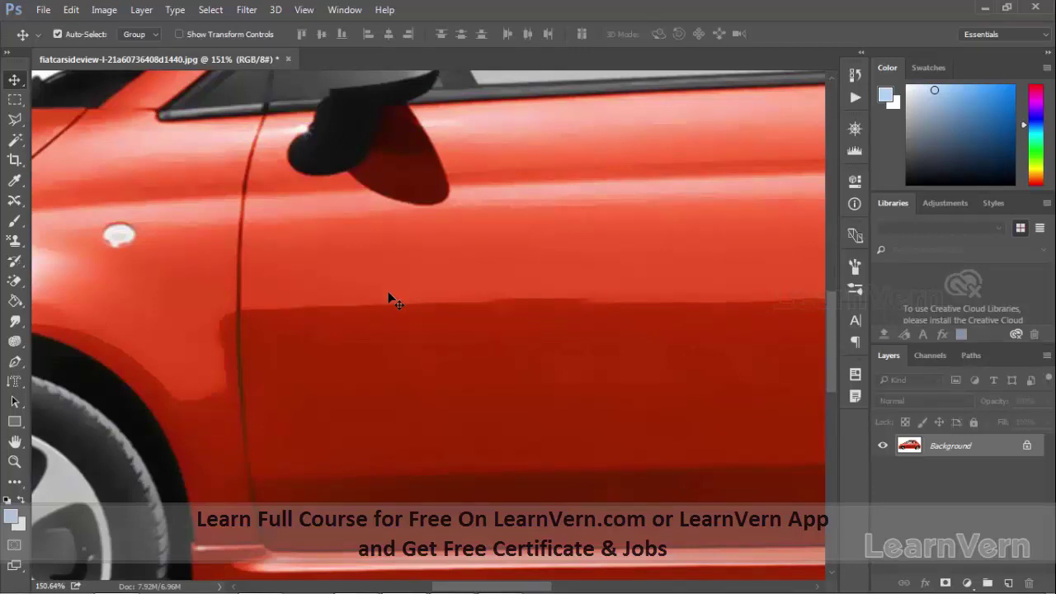
key(ctrl+z)
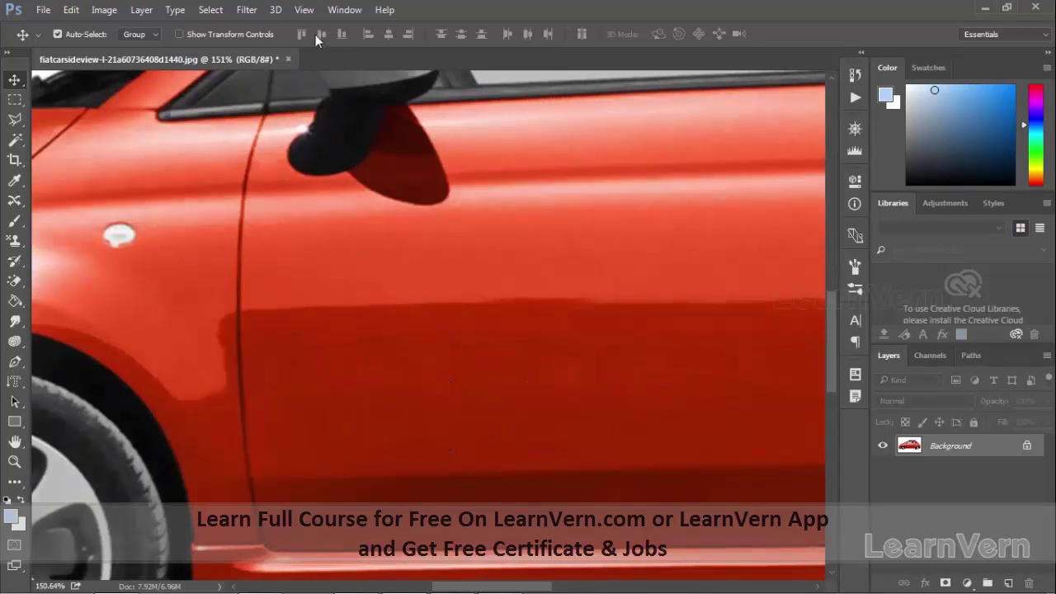
Apply a Surface Blur with radius 75 and threshold 57 to the car
click(319, 10)
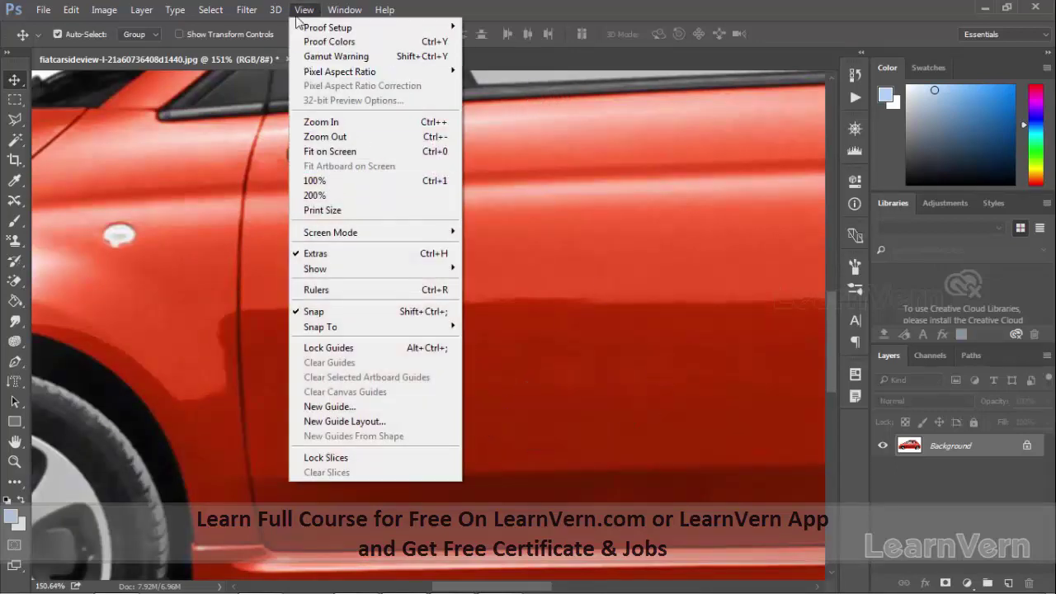
mouse_move(256, 181)
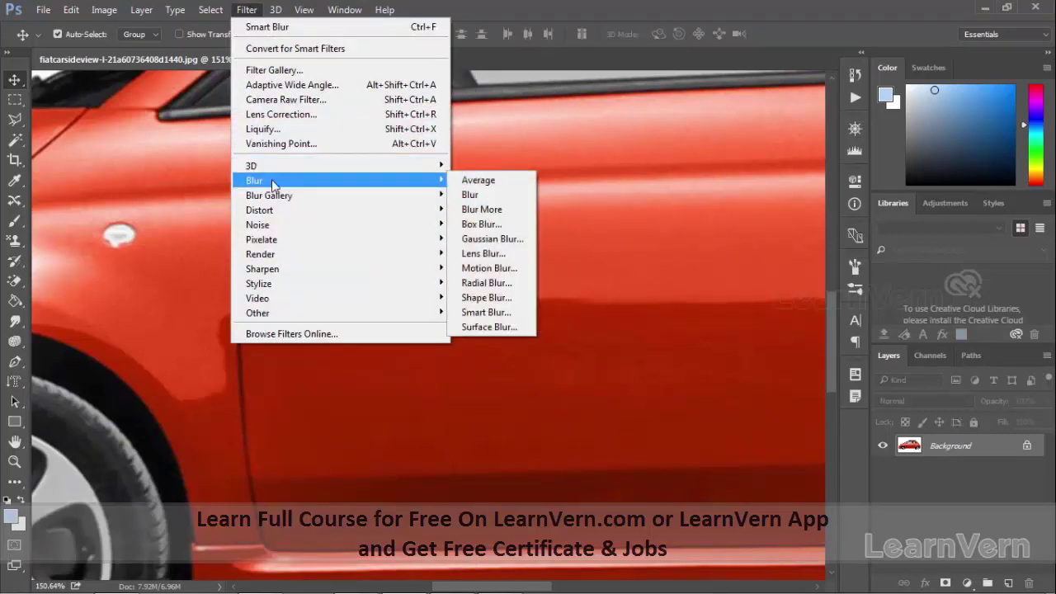
click(497, 328)
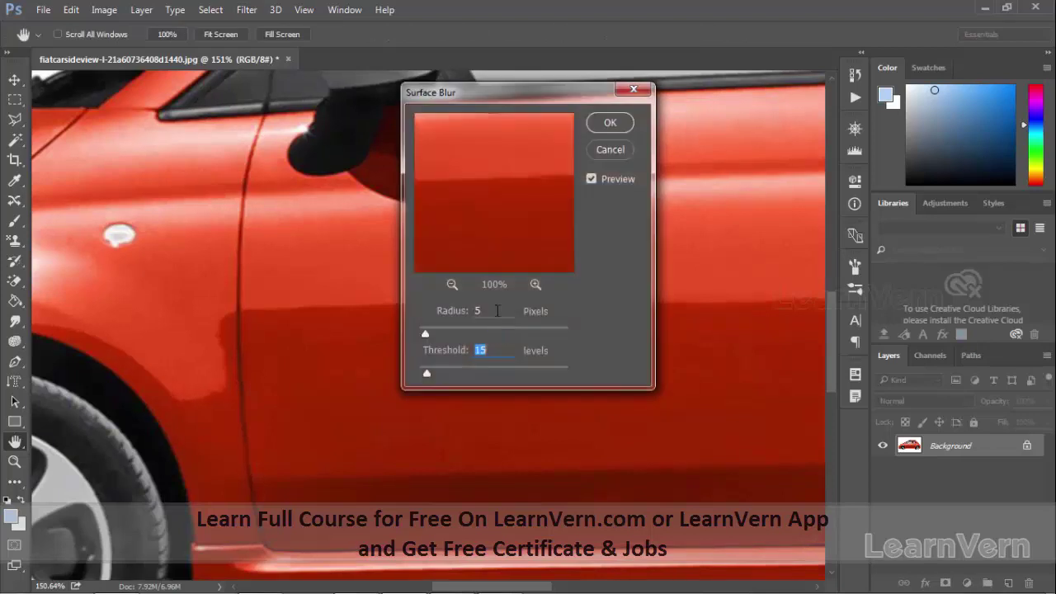
click(452, 284)
text(32)
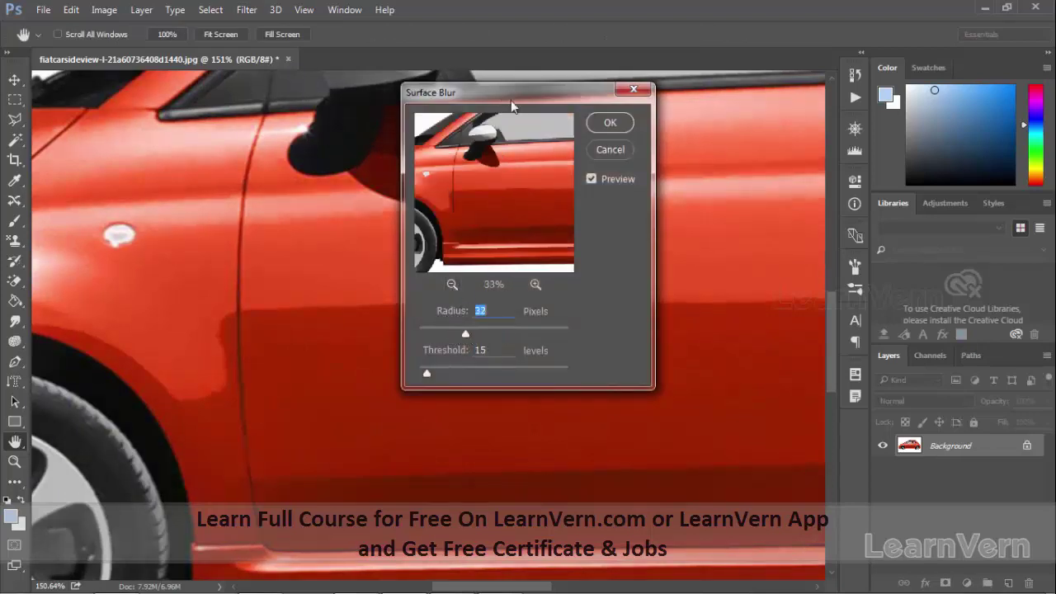
drag(511, 94, 666, 11)
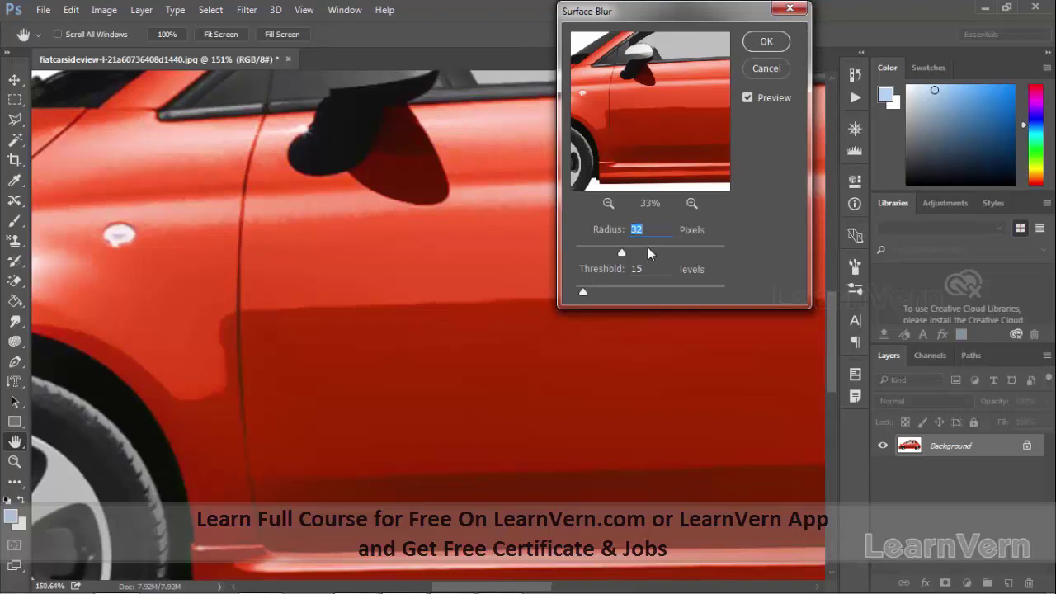
drag(655, 245, 697, 243)
drag(602, 285, 653, 289)
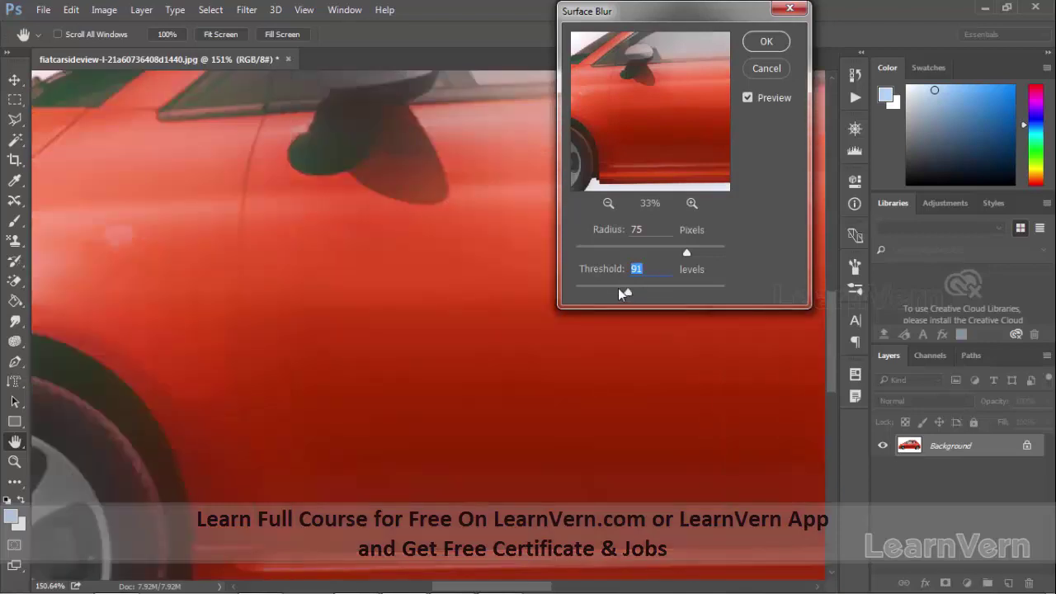
drag(617, 286, 585, 289)
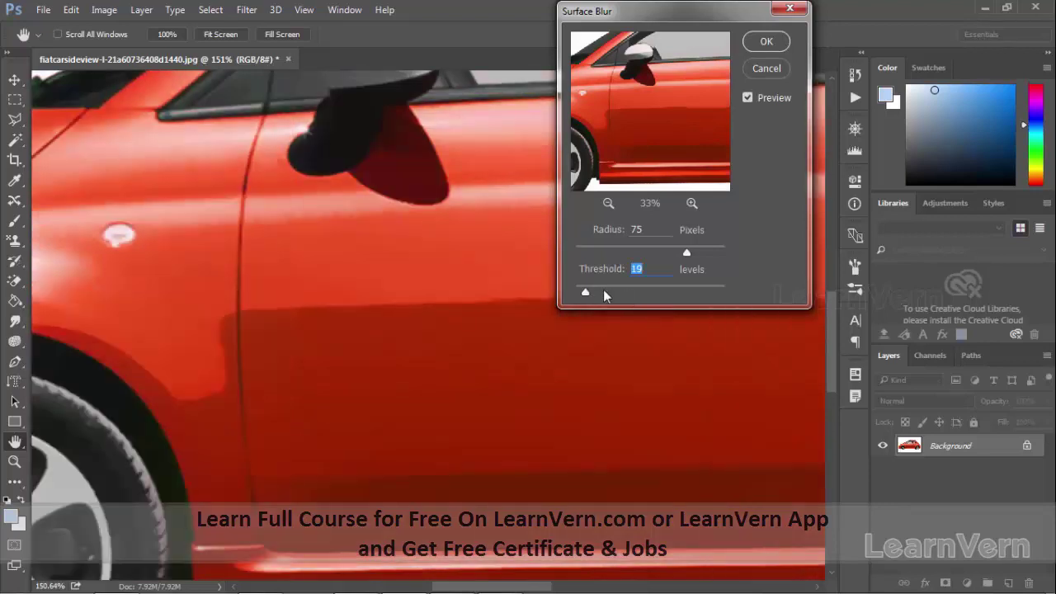
drag(598, 286, 629, 289)
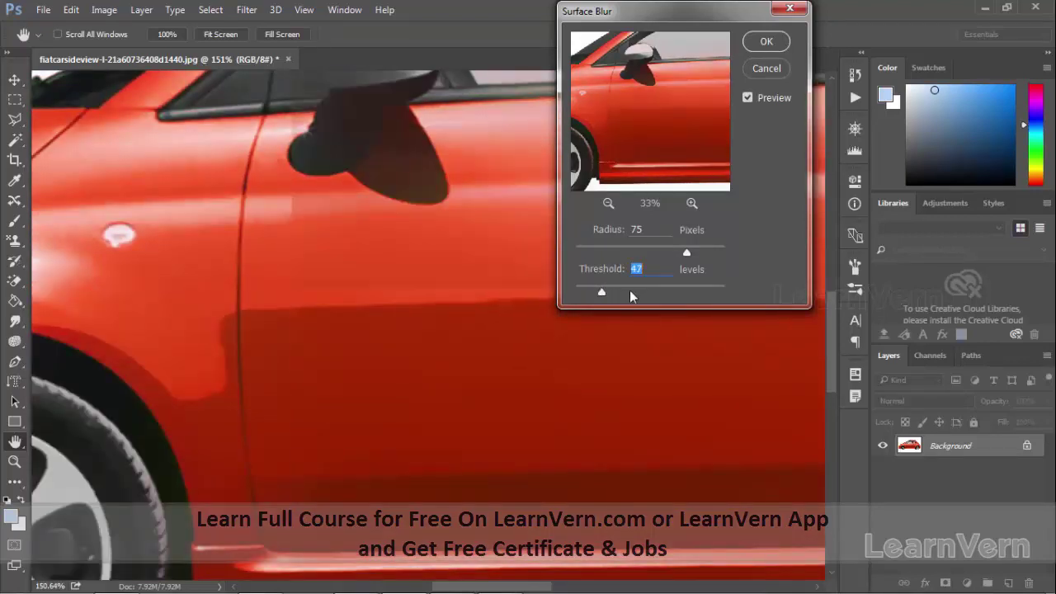
drag(629, 290, 653, 275)
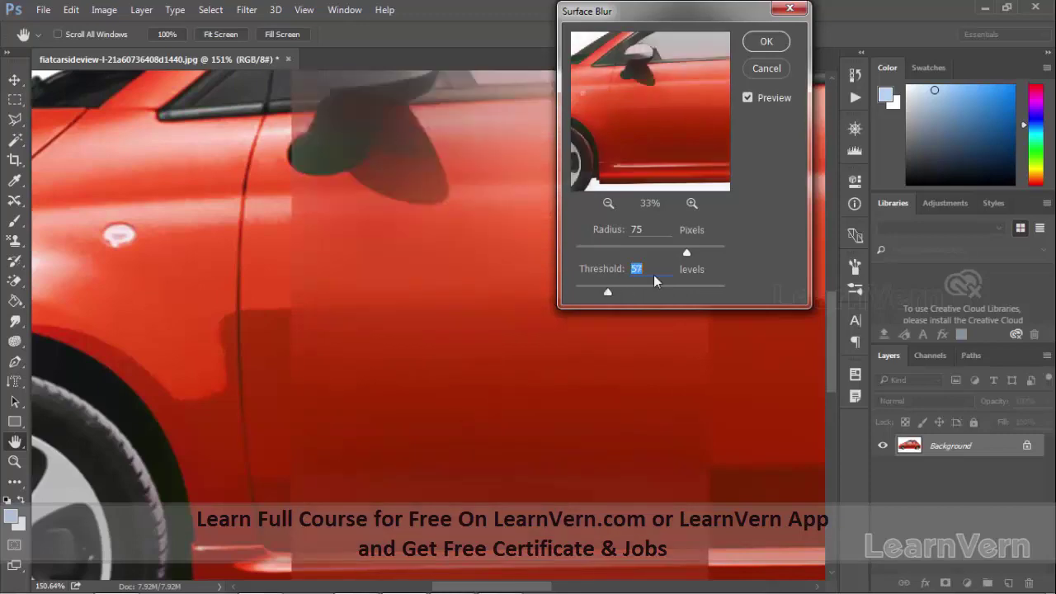
click(766, 42)
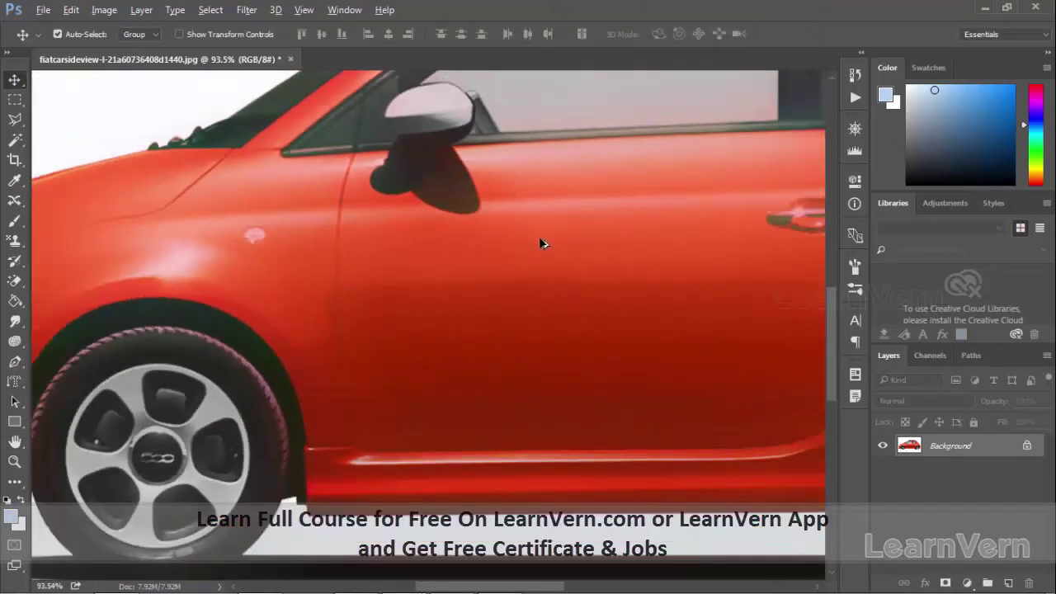
Zoom the view to see the whole blurred car
scroll(544, 244, down, 3)
scroll(408, 323, down, 2)
scroll(544, 288, up, 1)
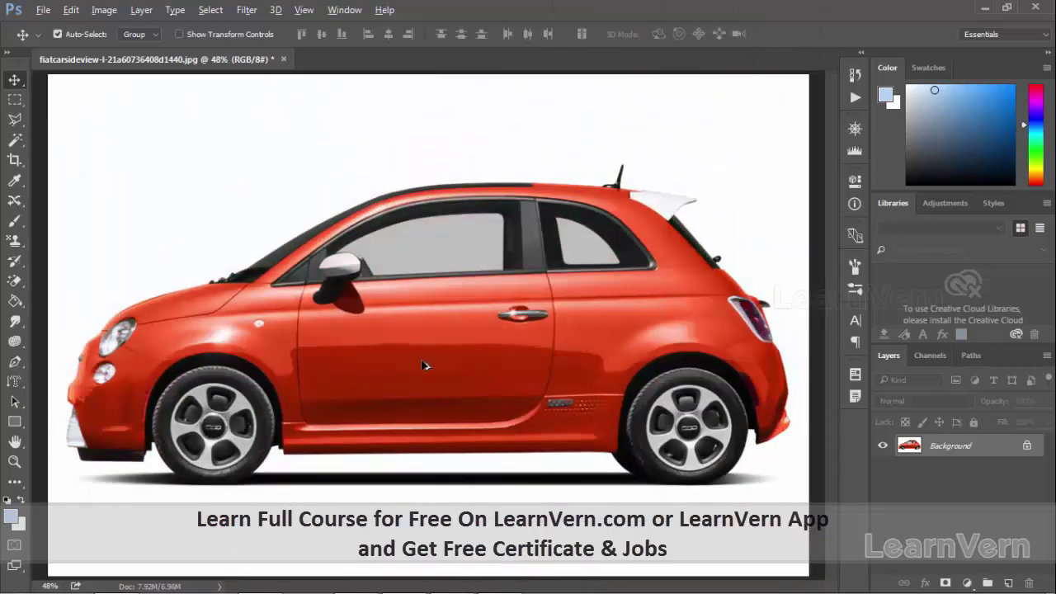
scroll(424, 365, up, 1)
click(212, 10)
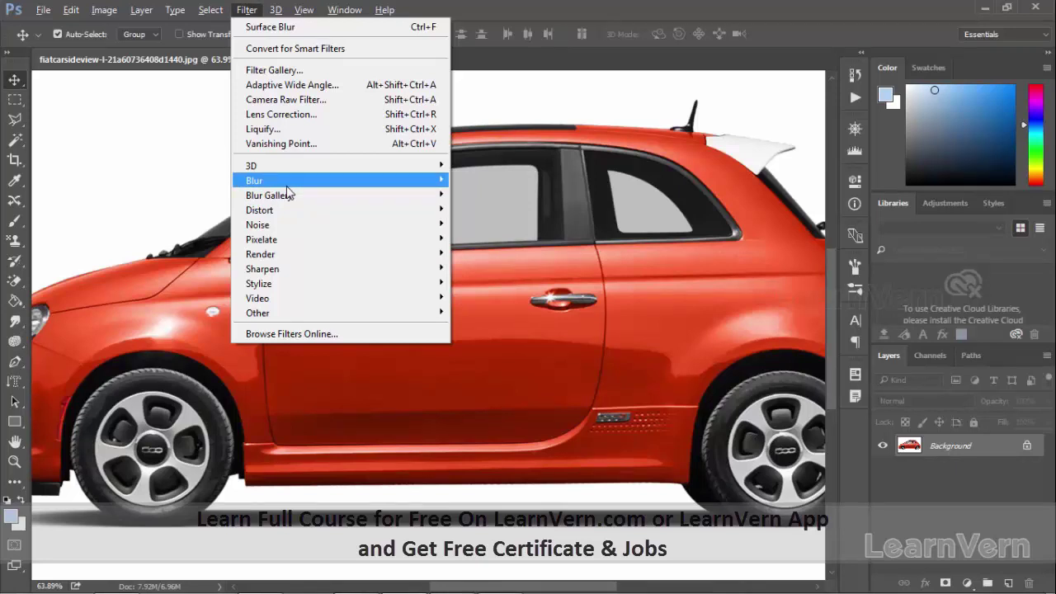
mouse_move(268, 196)
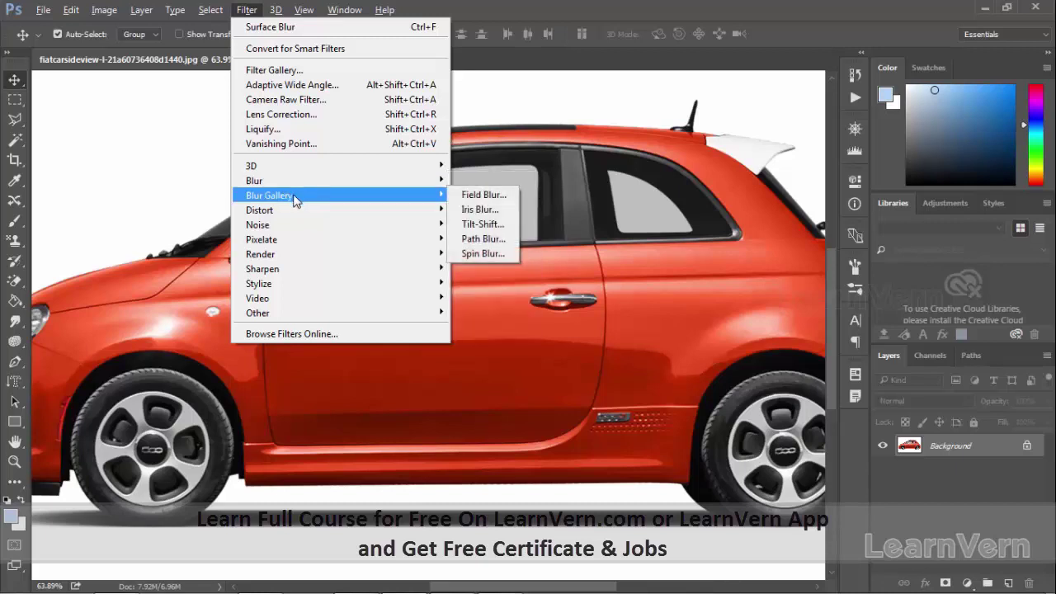
click(473, 195)
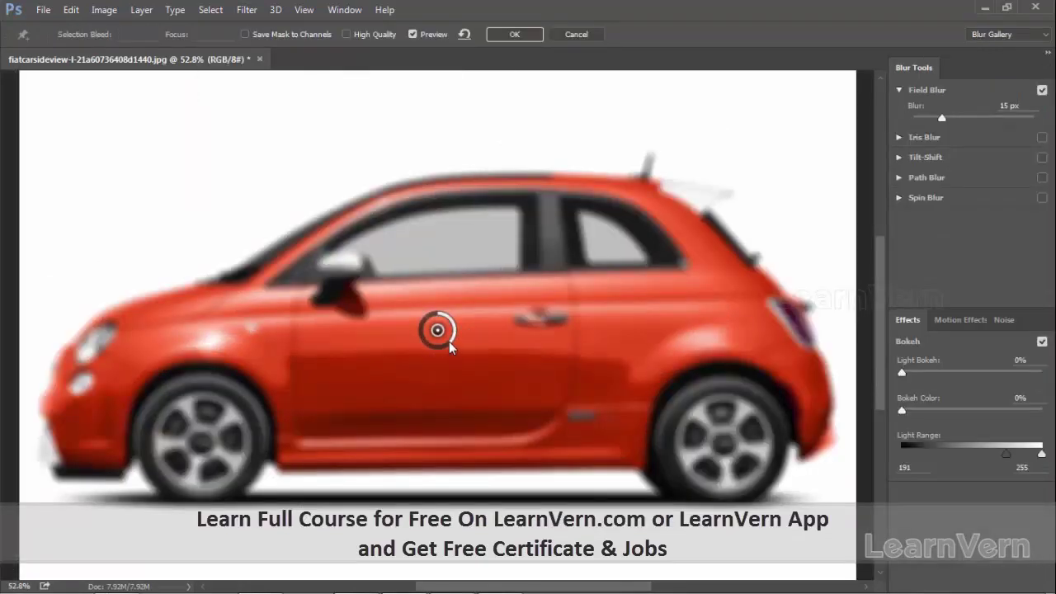
drag(450, 348, 450, 324)
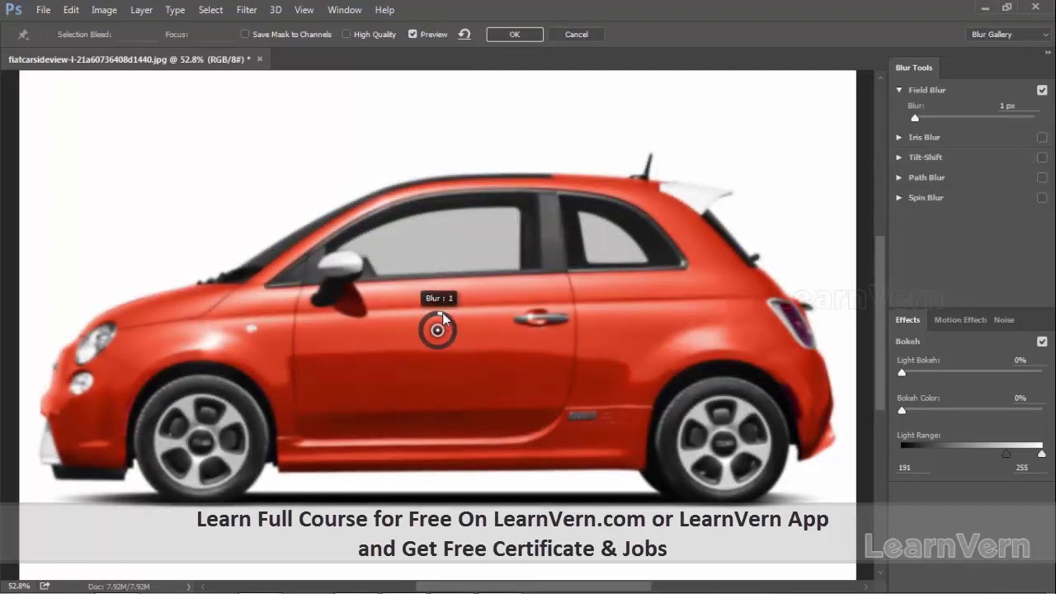
mouse_move(442, 312)
mouse_down()
mouse_move(459, 337)
mouse_move(409, 341)
mouse_move(441, 295)
mouse_move(416, 325)
mouse_move(425, 351)
mouse_move(454, 346)
mouse_move(452, 311)
mouse_up()
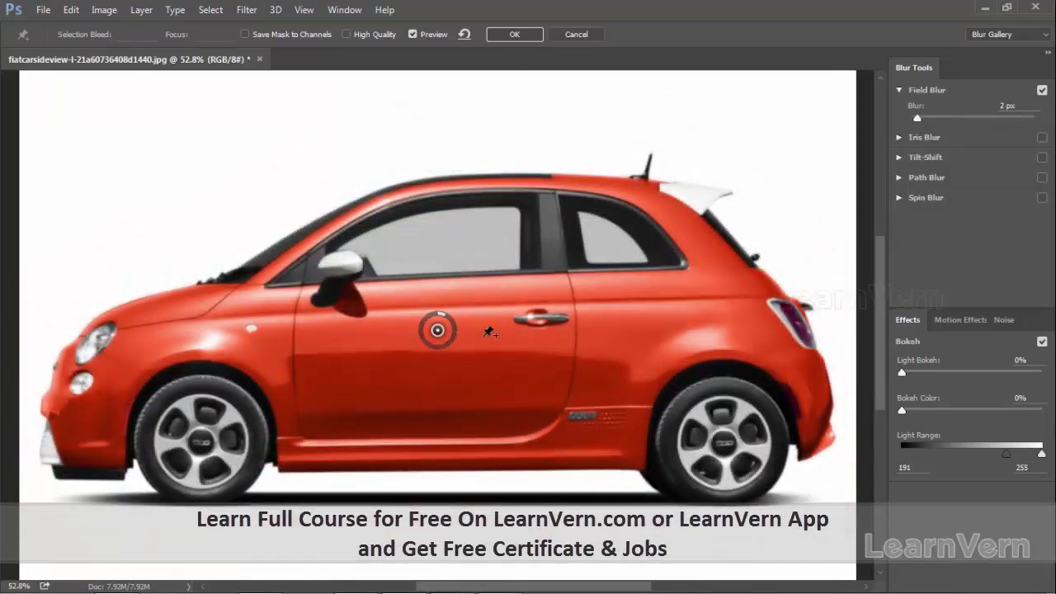
key(Return)
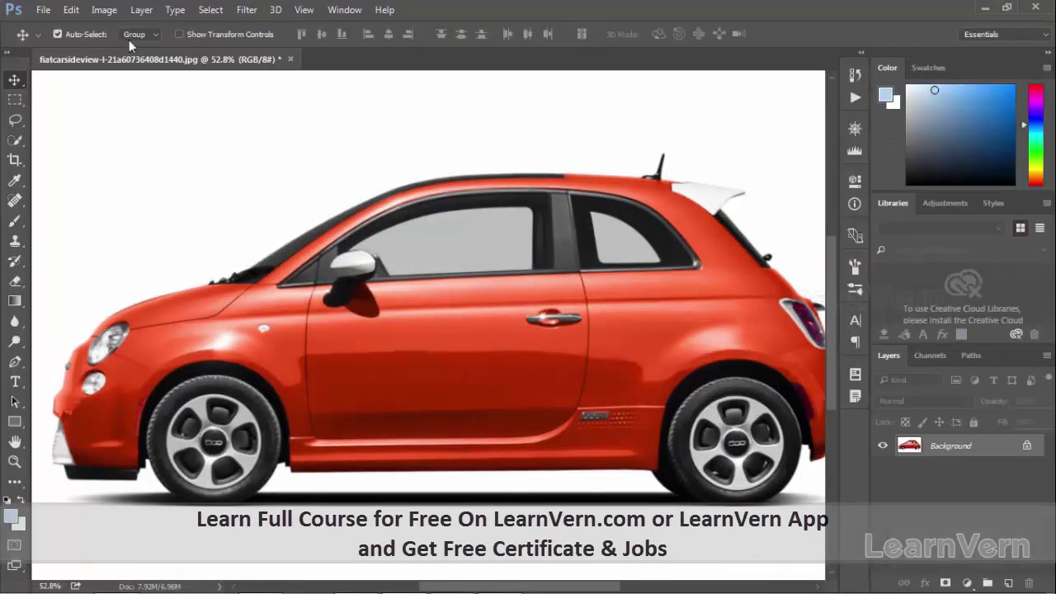
Preview an Iris Blur with its ellipse squashed, rotated and fitted around the car door, then cancel it
click(245, 9)
mouse_move(269, 196)
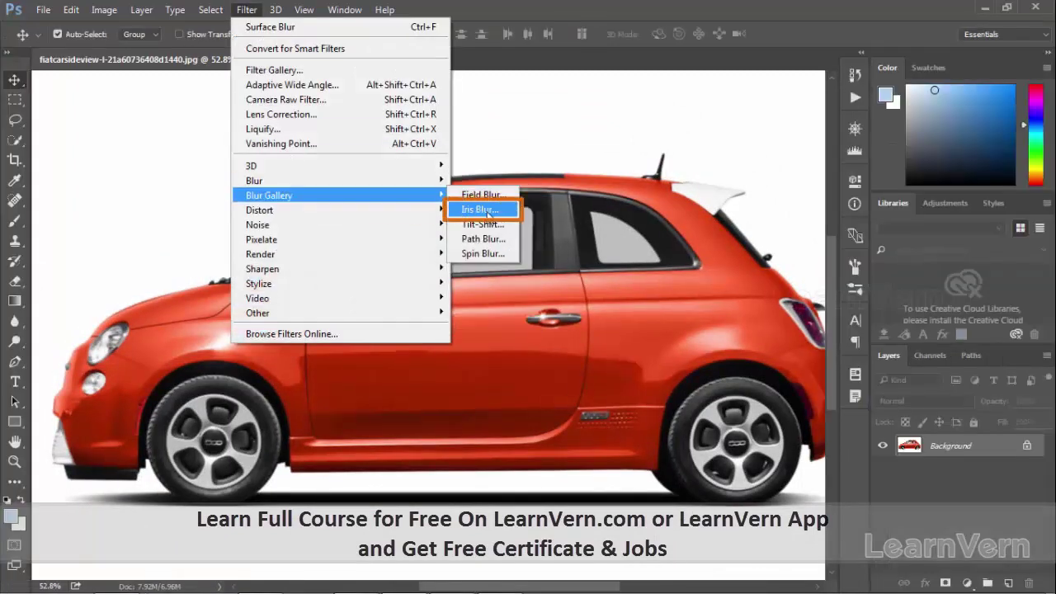
click(487, 211)
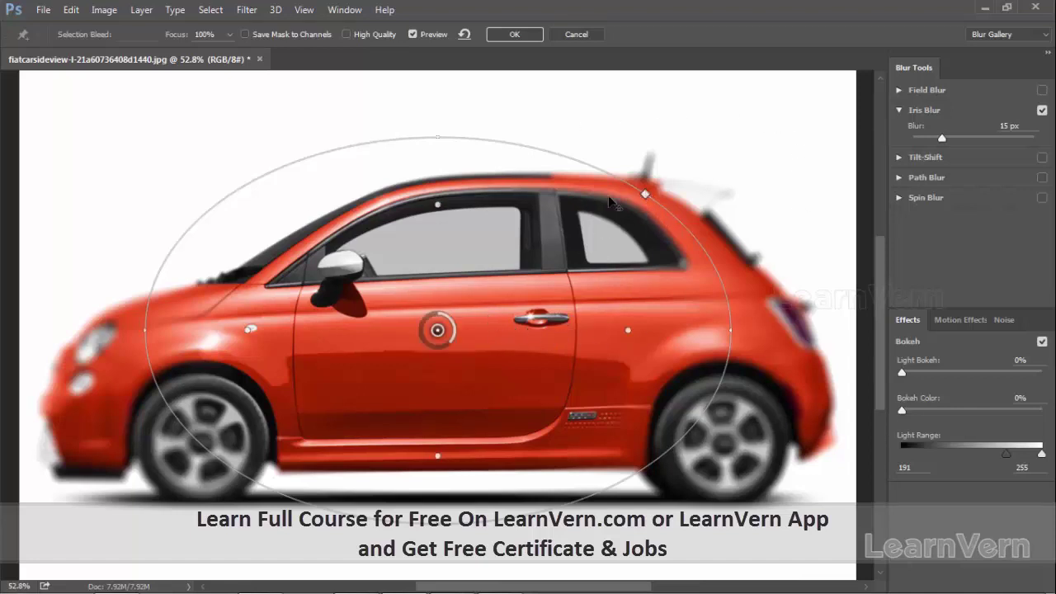
drag(439, 137, 426, 205)
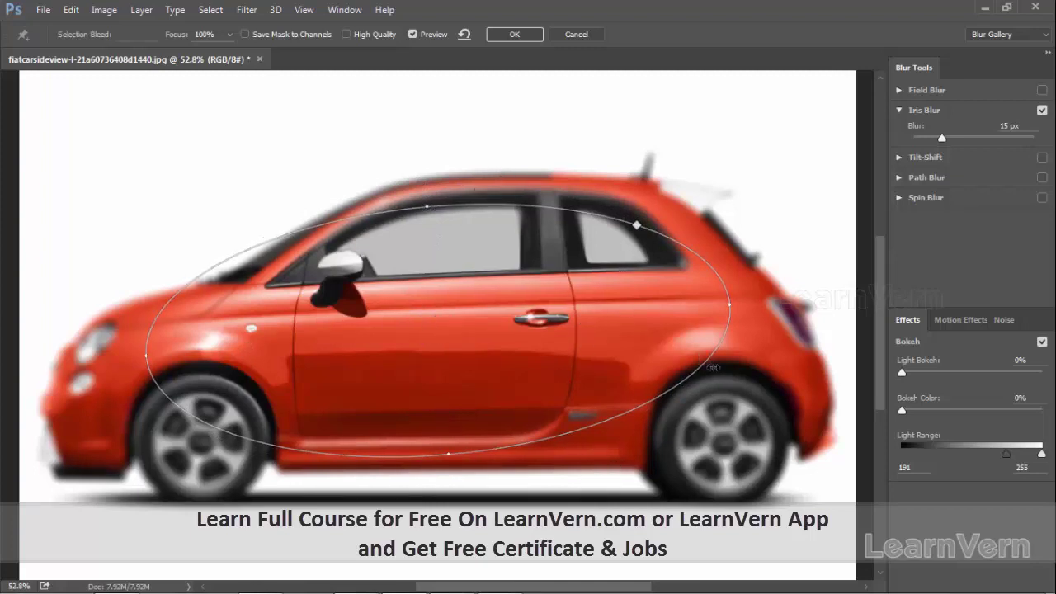
mouse_move(472, 455)
mouse_down()
mouse_move(521, 434)
mouse_move(545, 404)
mouse_up()
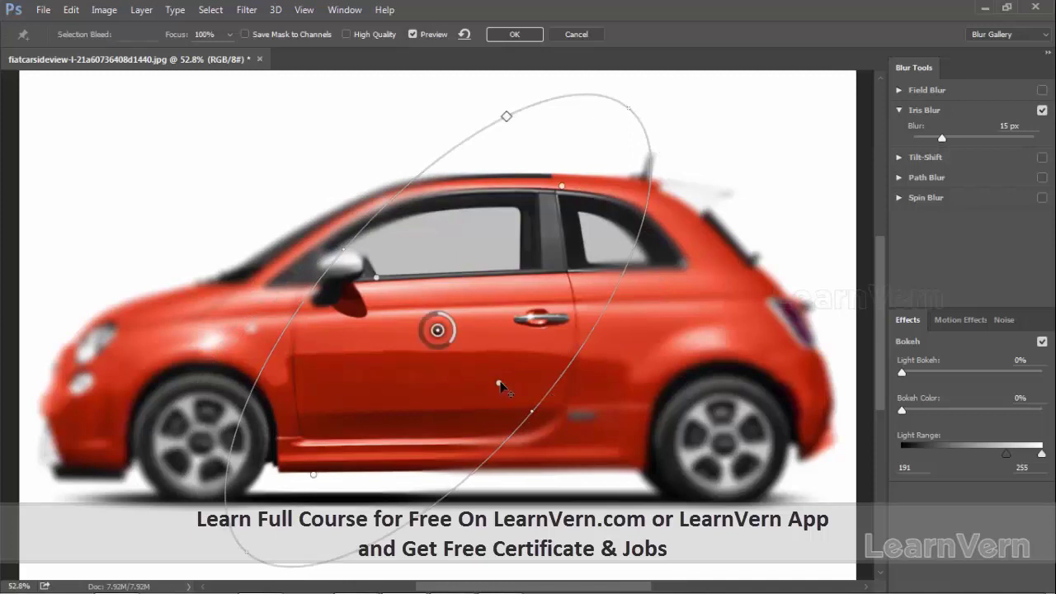
drag(496, 382, 479, 365)
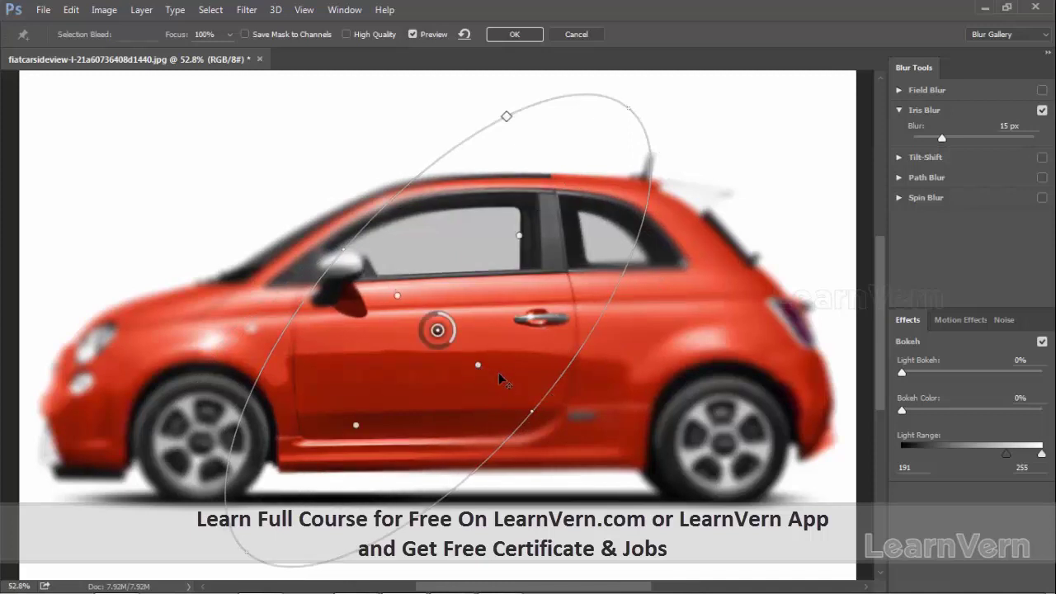
drag(477, 365, 467, 357)
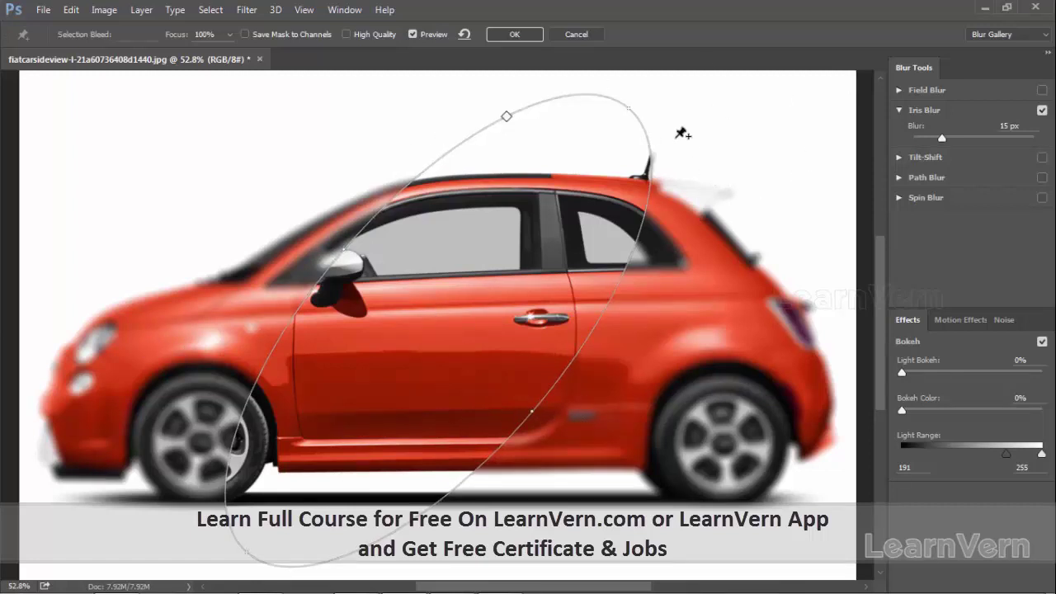
drag(630, 108, 666, 221)
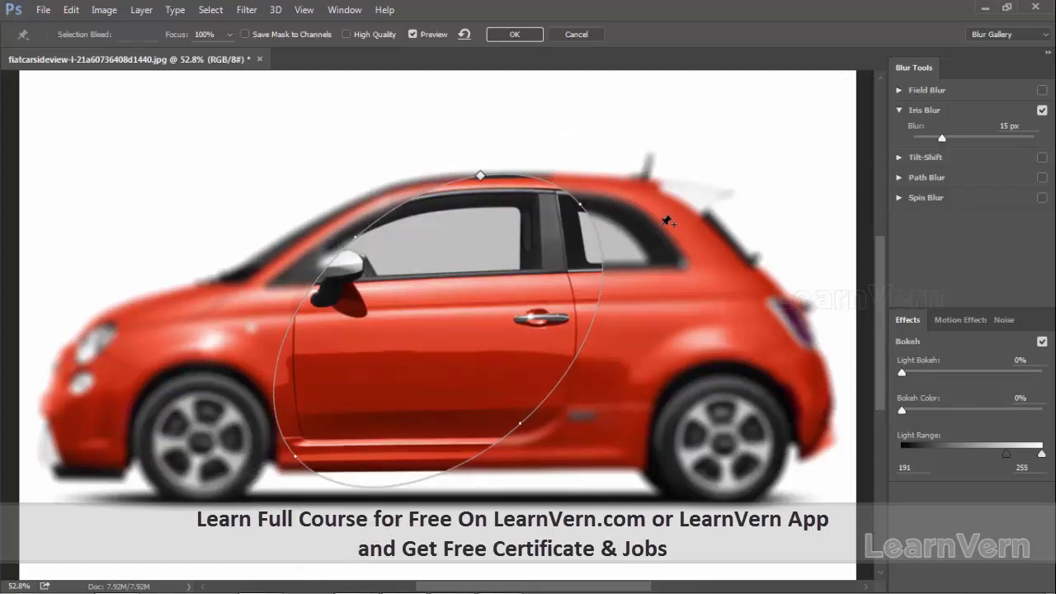
click(576, 34)
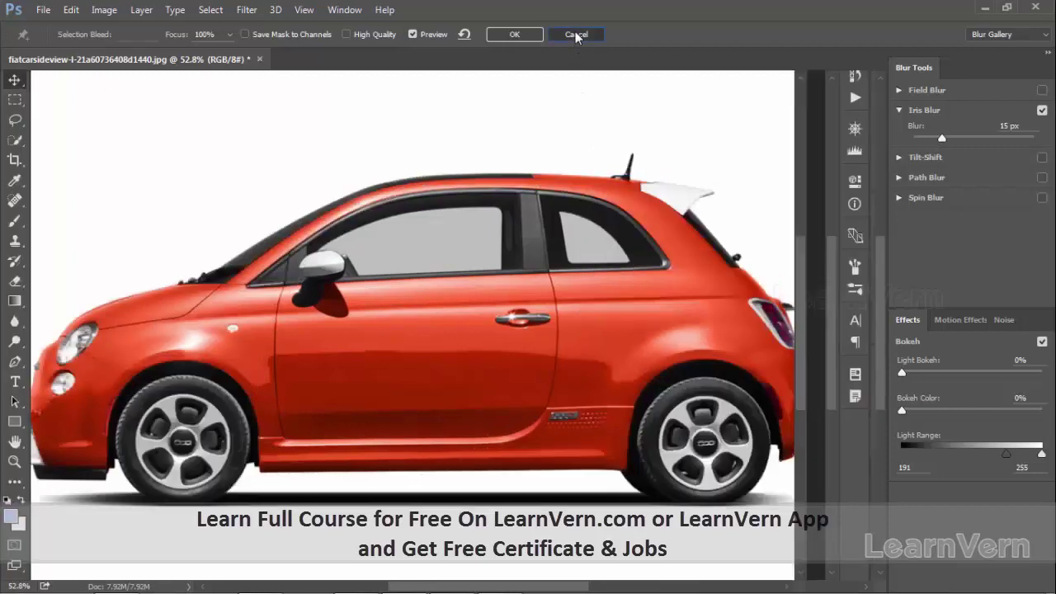
click(246, 9)
mouse_move(269, 195)
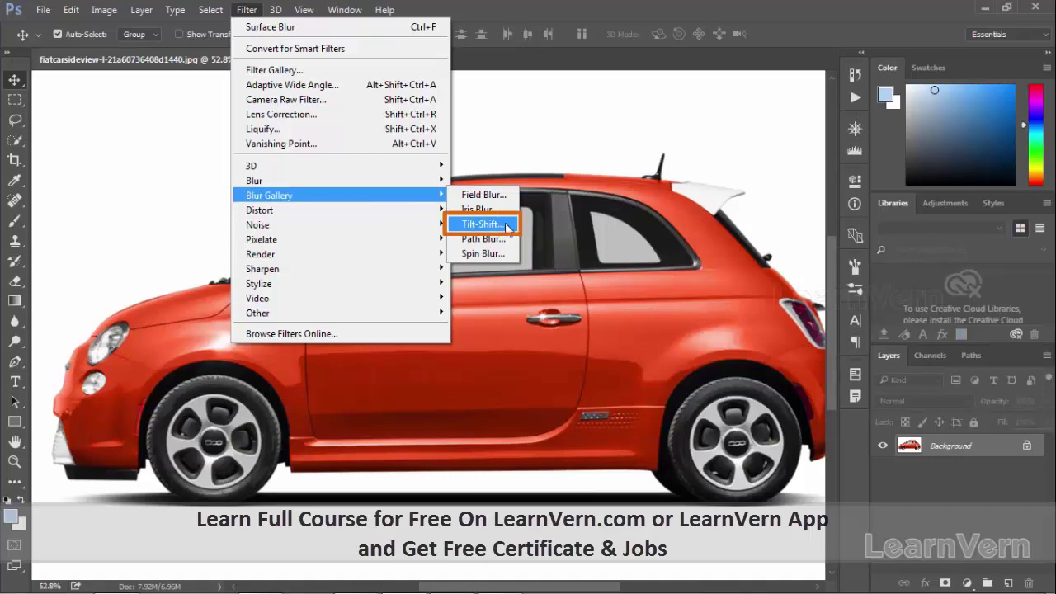
Preview a Tilt-Shift blur with the band rotated to a steep diagonal, then cancel it
click(507, 226)
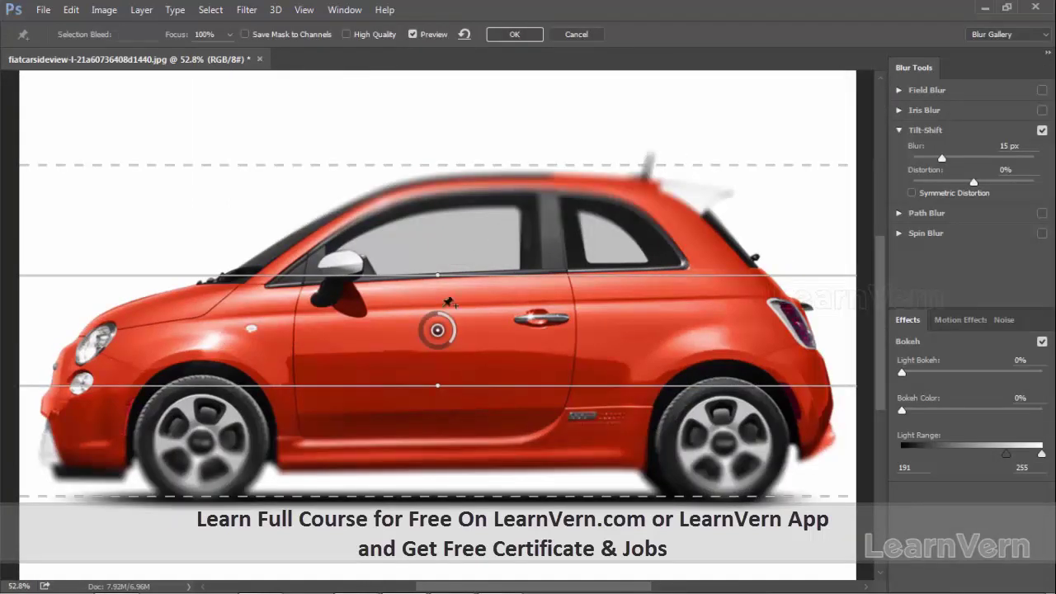
drag(437, 274, 485, 265)
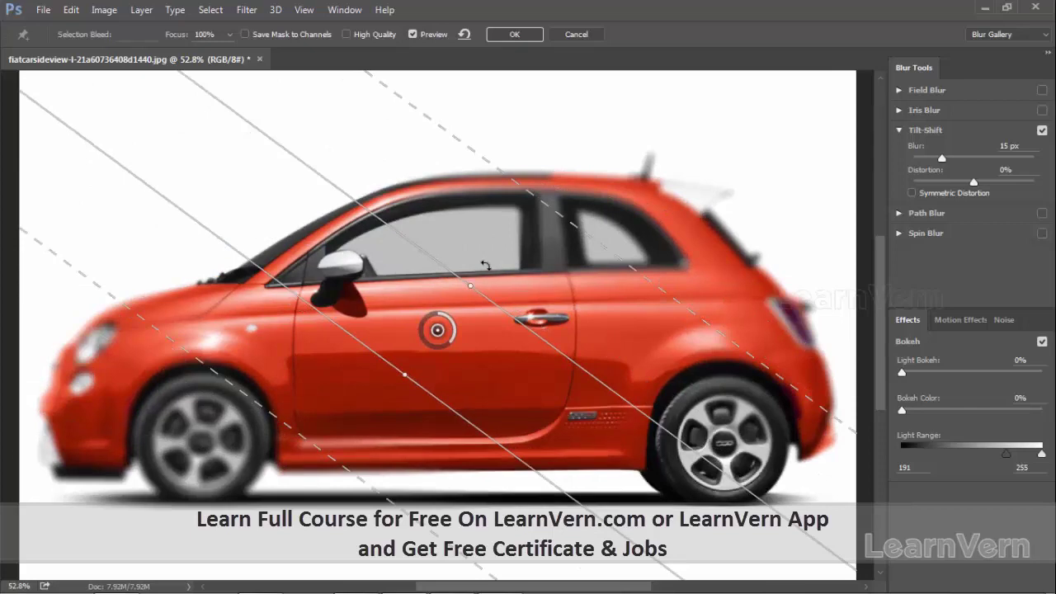
click(577, 34)
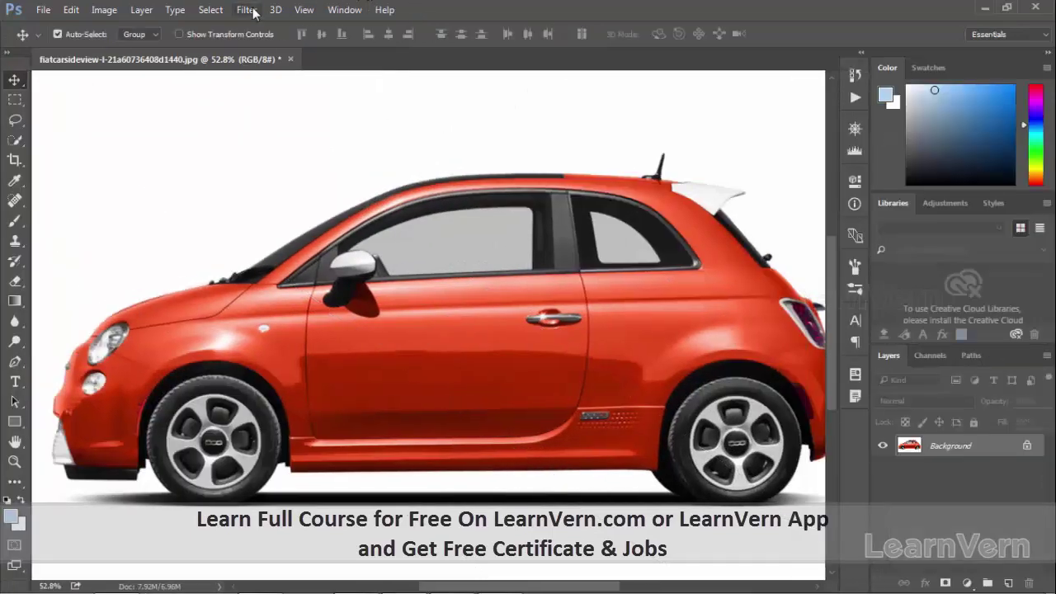
Preview a Path Blur with the path dragged across the car, then cancel it
click(247, 10)
mouse_move(268, 195)
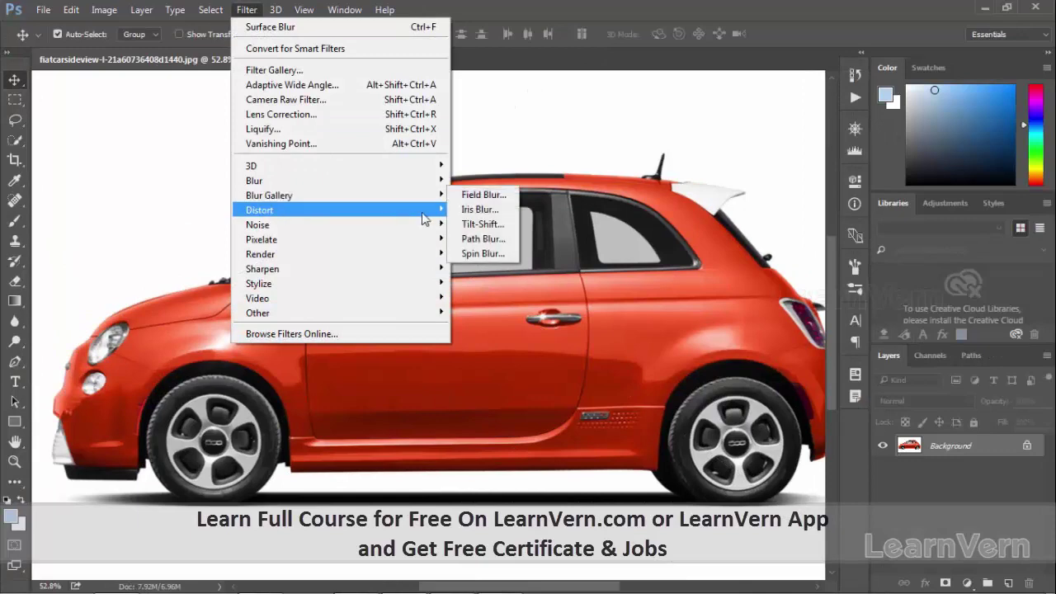
click(486, 239)
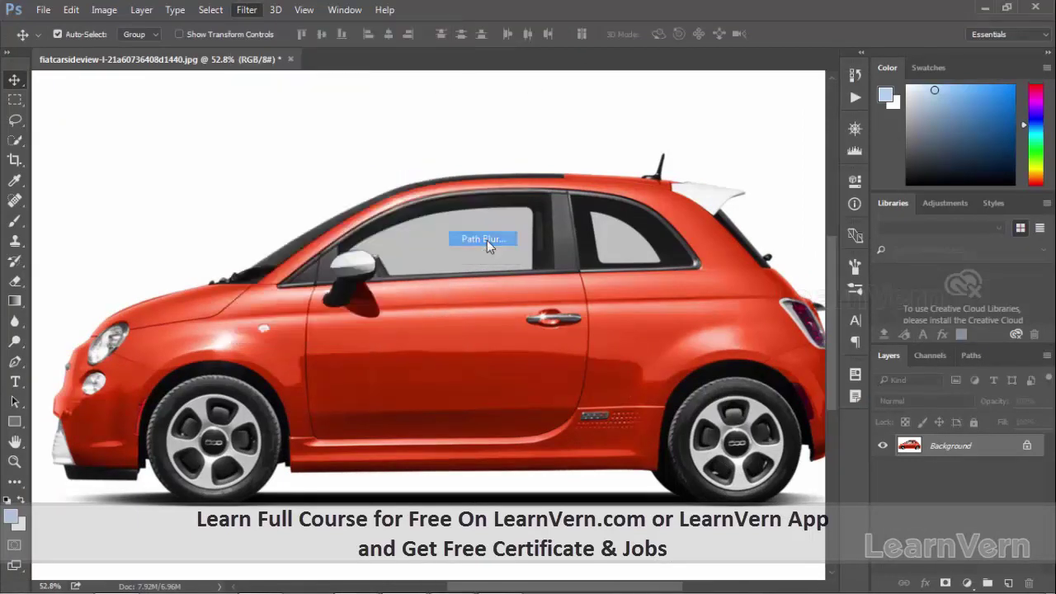
drag(504, 329, 584, 352)
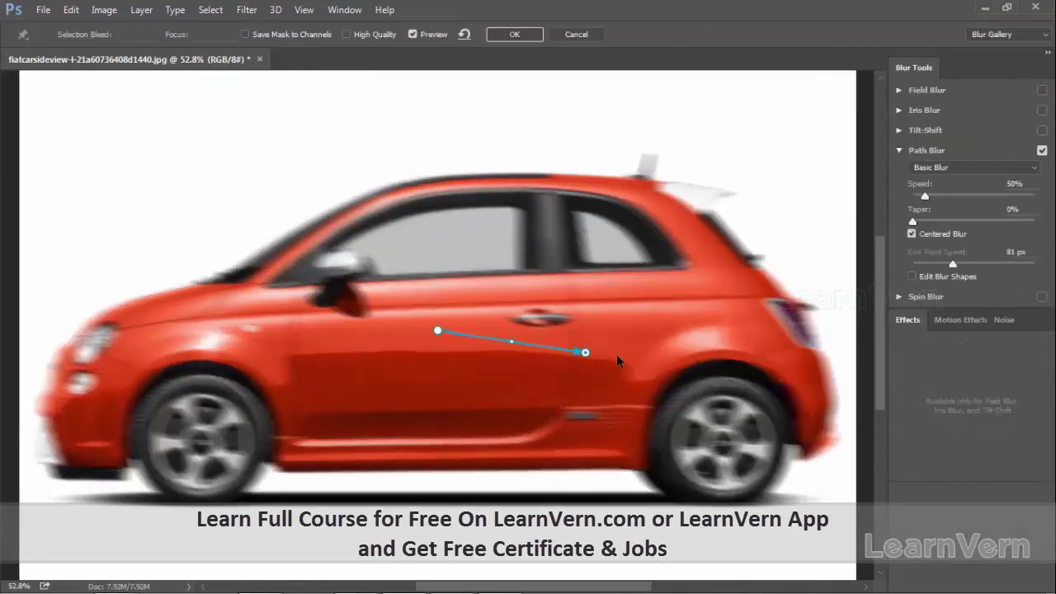
mouse_move(665, 360)
mouse_down()
mouse_move(328, 356)
mouse_move(171, 204)
mouse_up()
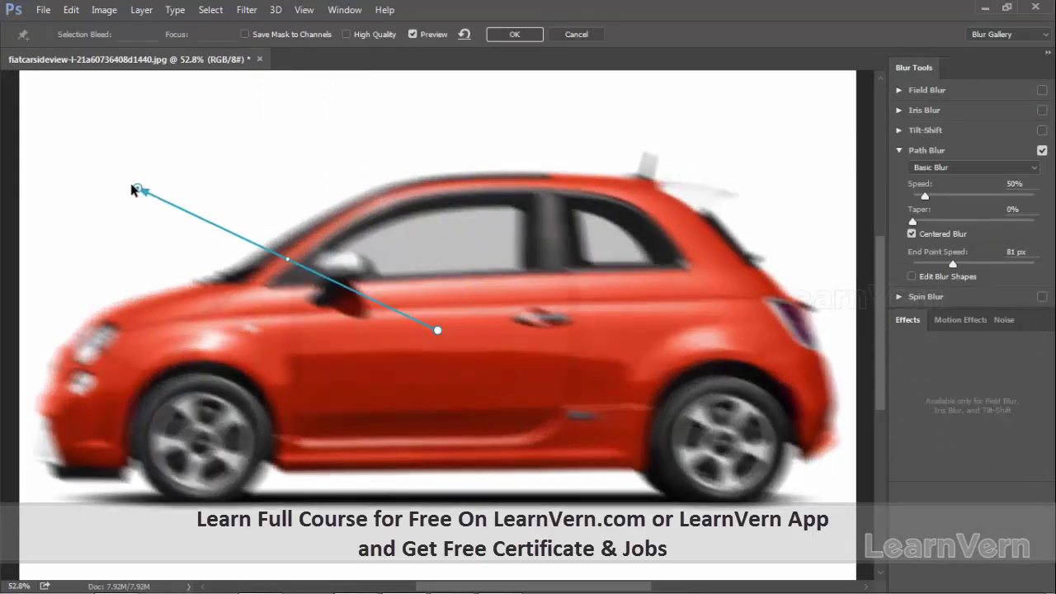
drag(120, 180, 85, 157)
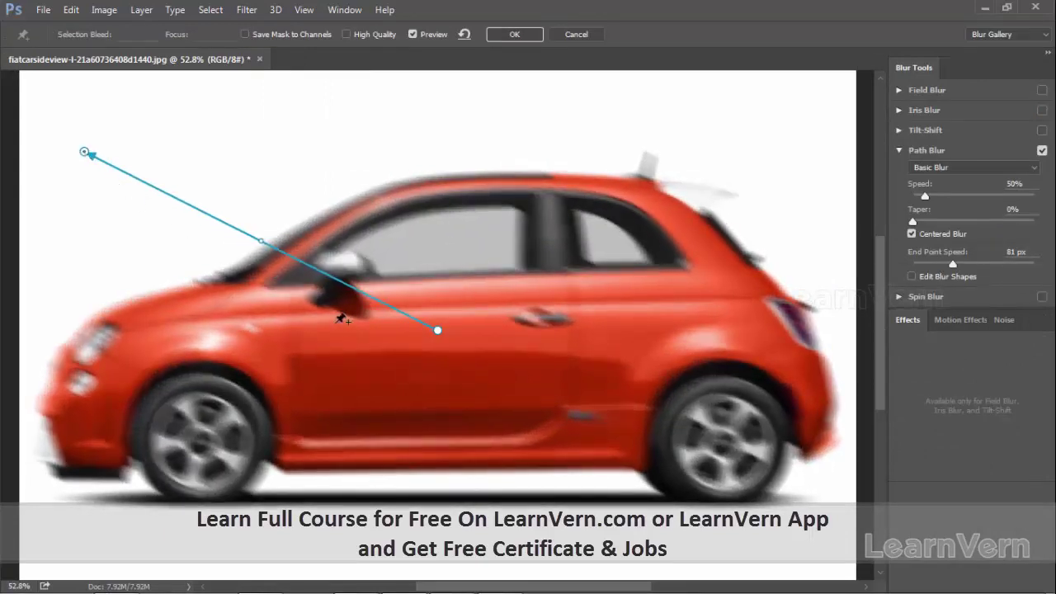
mouse_move(86, 156)
mouse_down()
mouse_move(62, 127)
mouse_move(52, 207)
mouse_move(58, 342)
mouse_move(90, 460)
mouse_move(424, 389)
mouse_move(483, 448)
mouse_move(714, 361)
mouse_move(753, 180)
mouse_up()
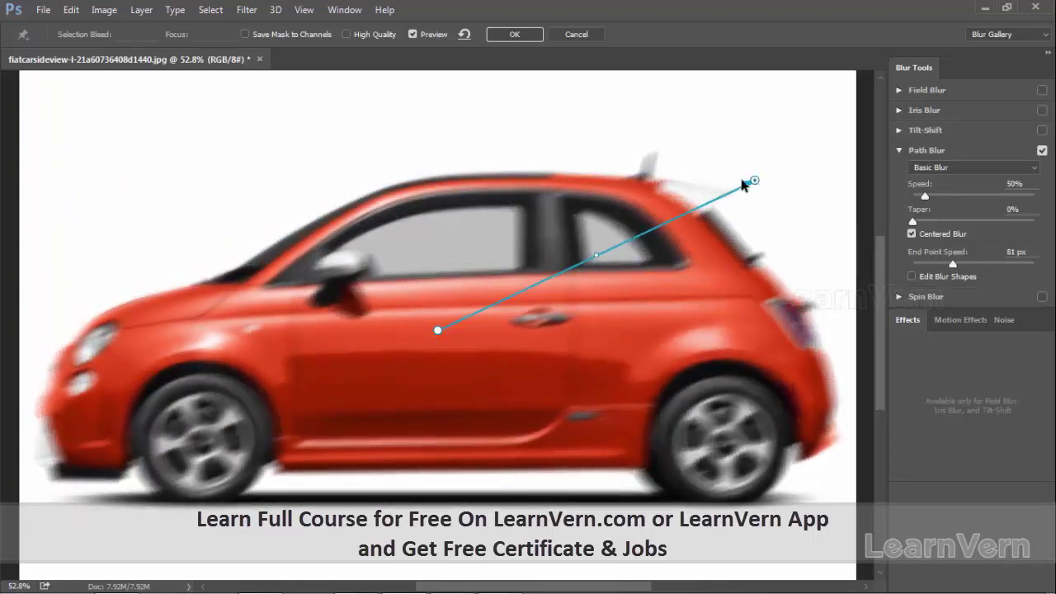
click(569, 37)
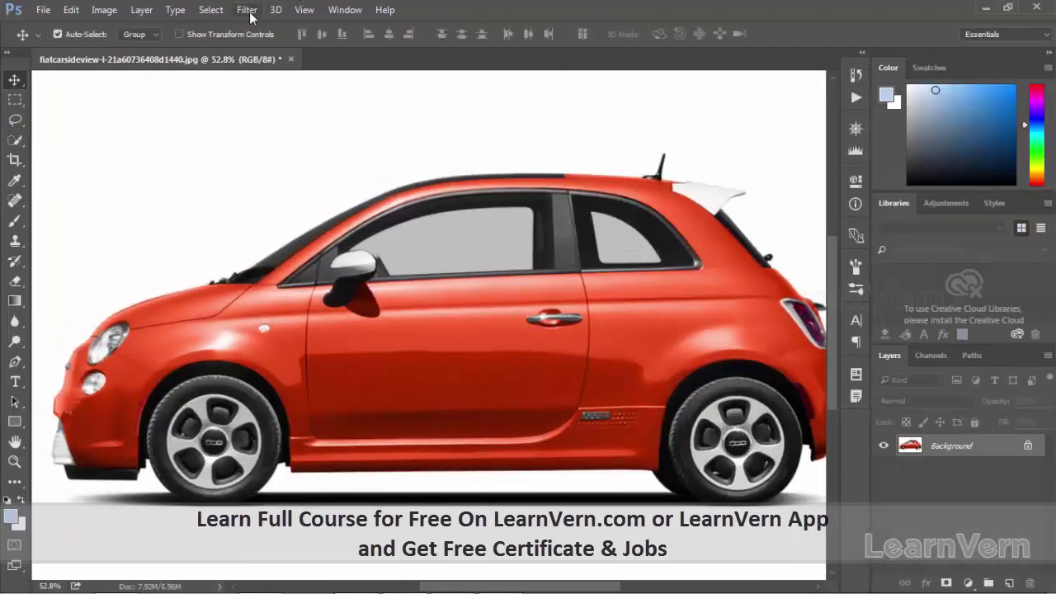
click(249, 12)
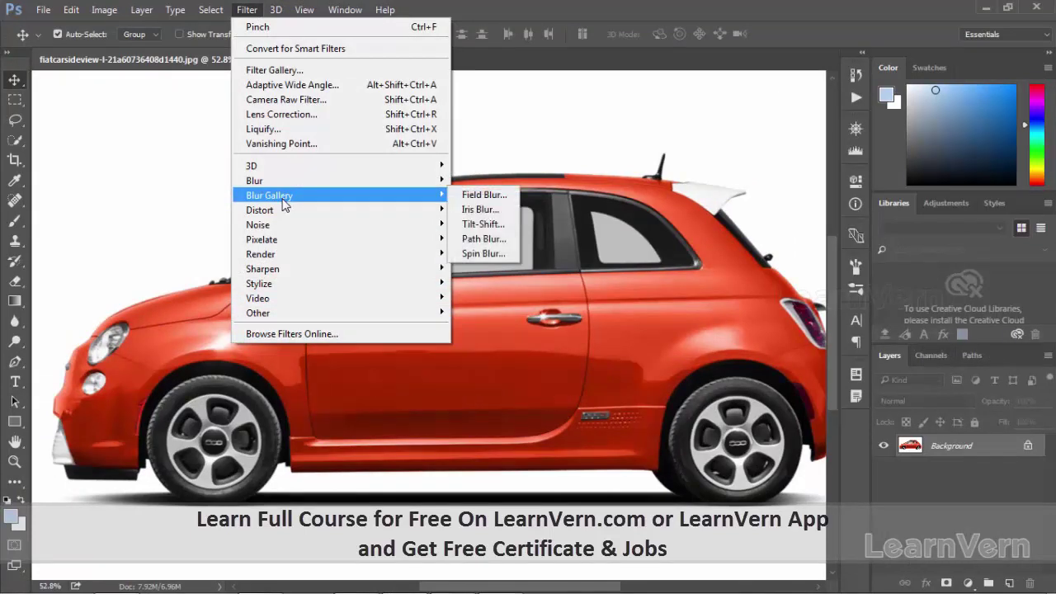
mouse_move(260, 210)
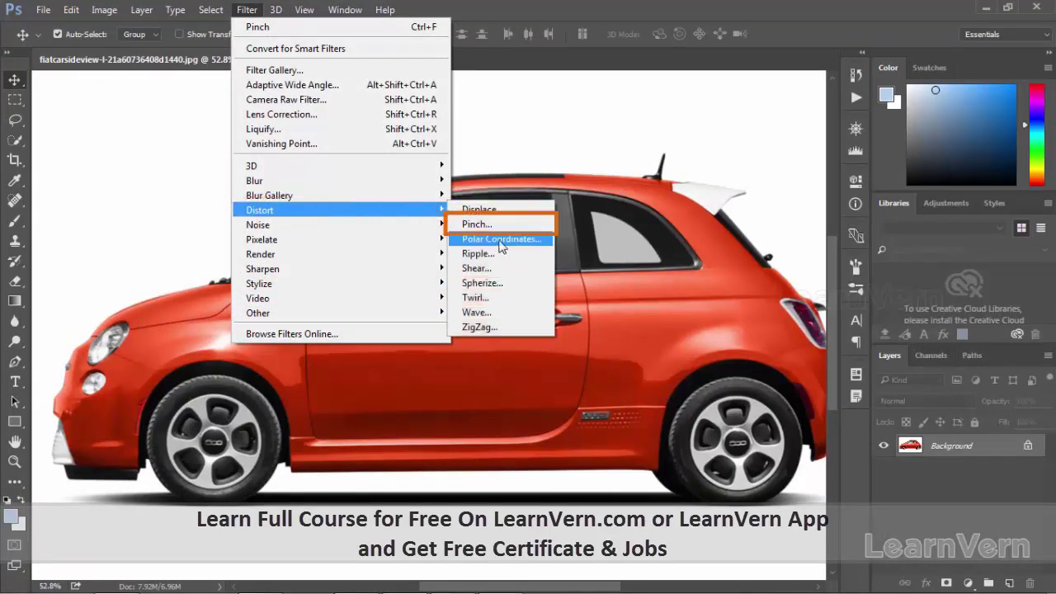
click(490, 225)
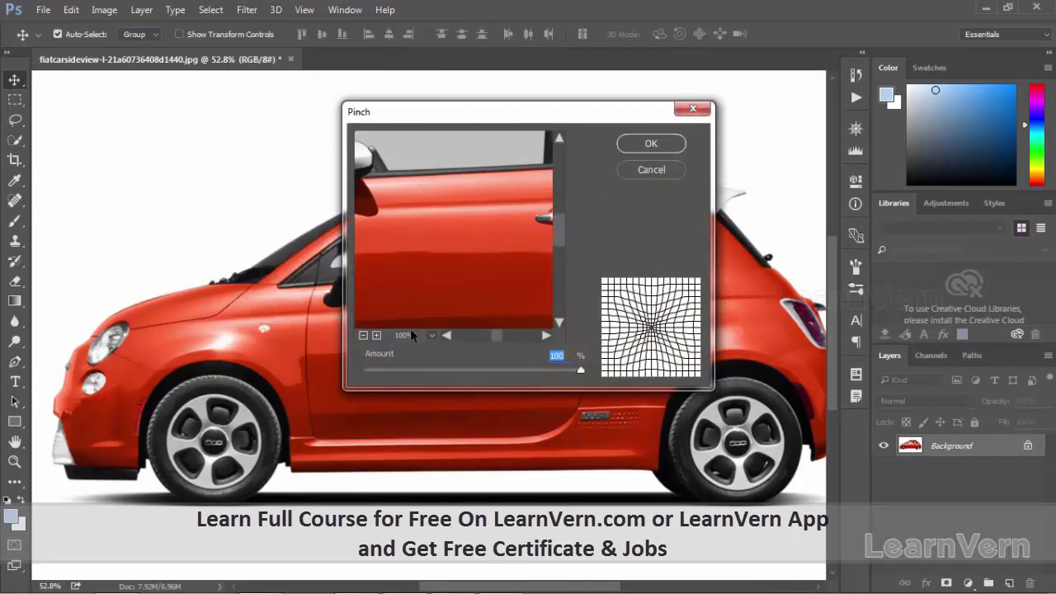
click(366, 335)
click(365, 335)
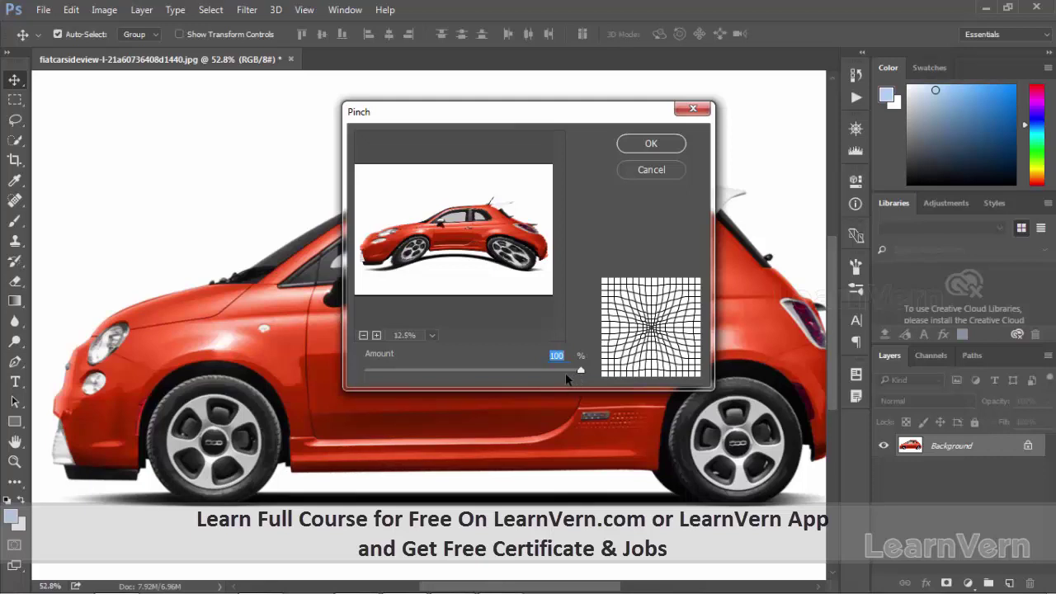
mouse_move(580, 371)
mouse_down()
mouse_move(419, 377)
mouse_move(379, 391)
mouse_up()
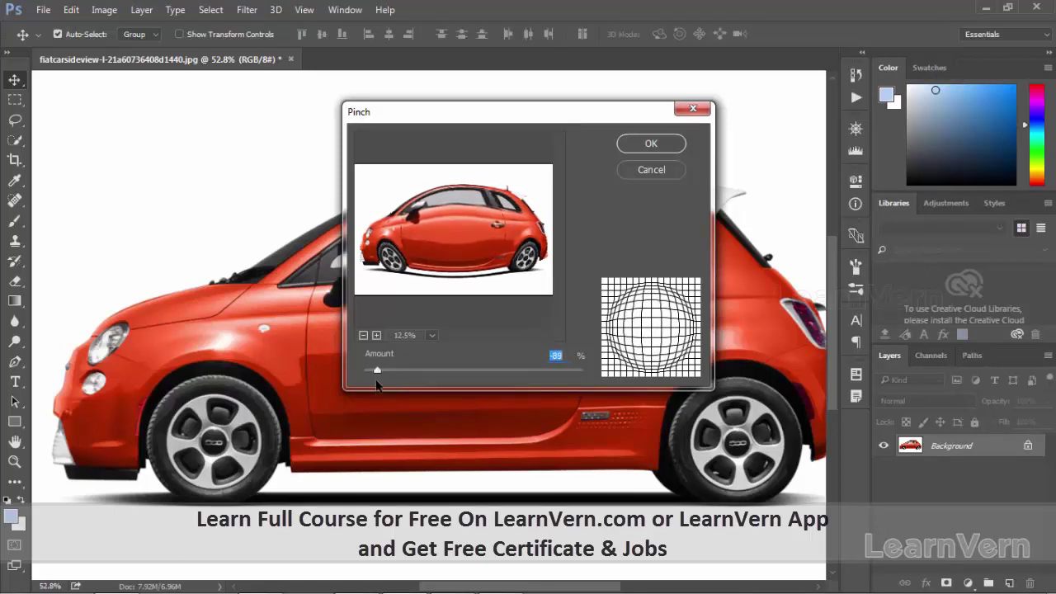
drag(375, 373, 438, 369)
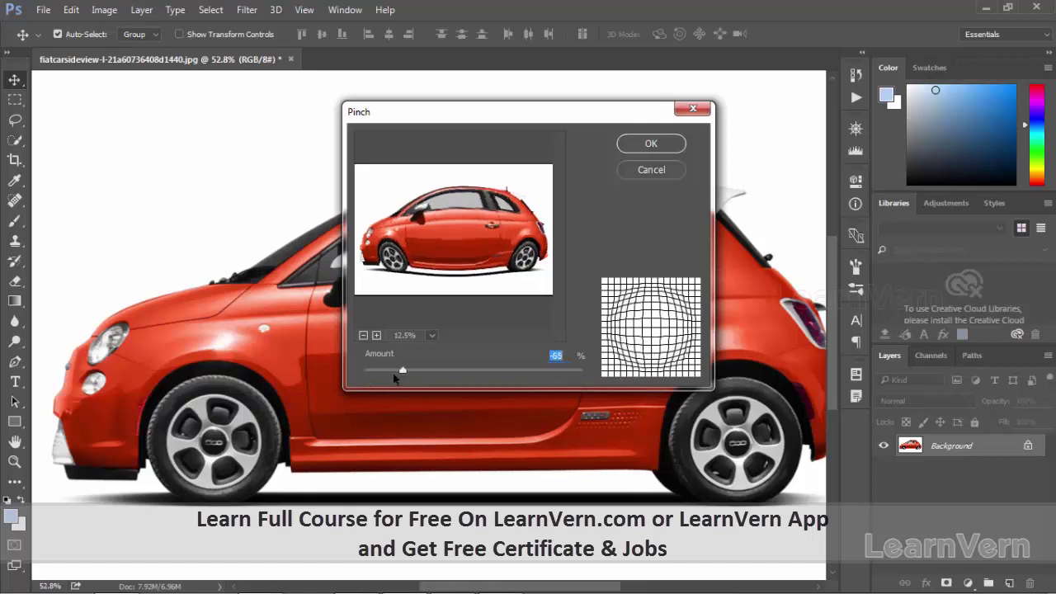
click(650, 144)
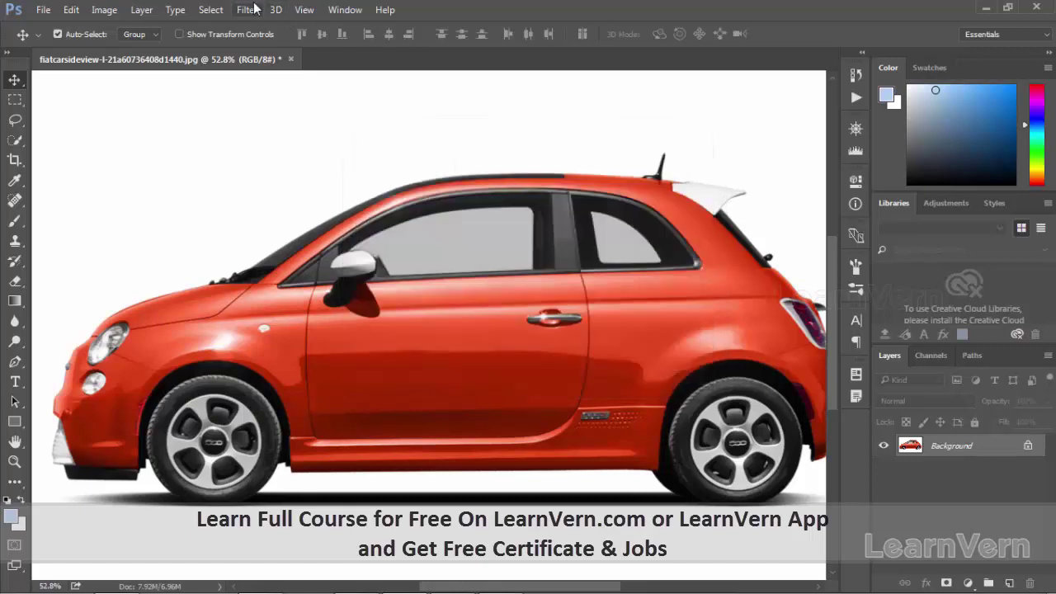
click(250, 9)
mouse_move(260, 210)
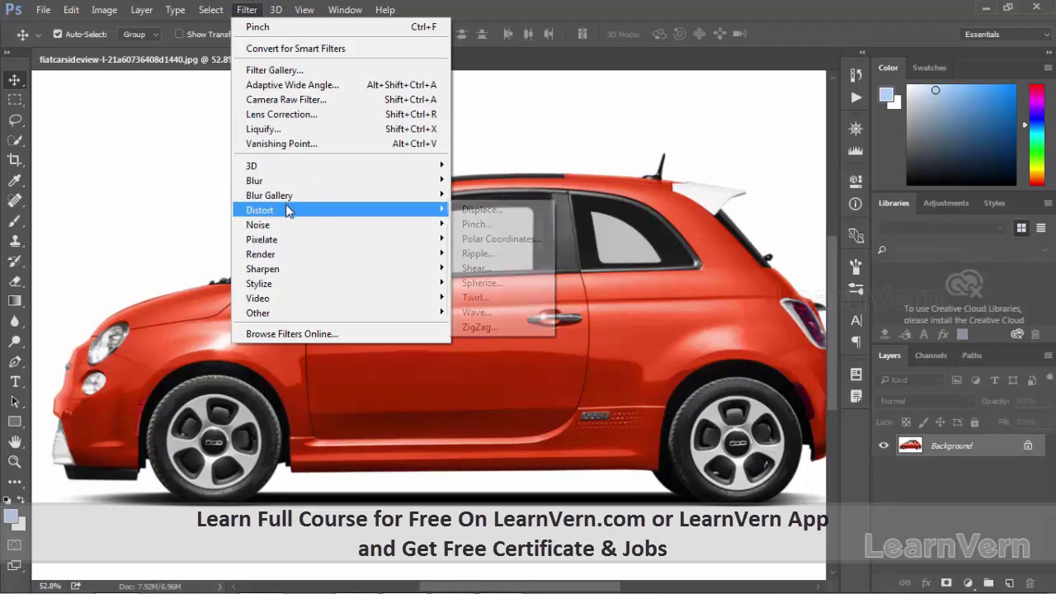
click(537, 243)
click(470, 333)
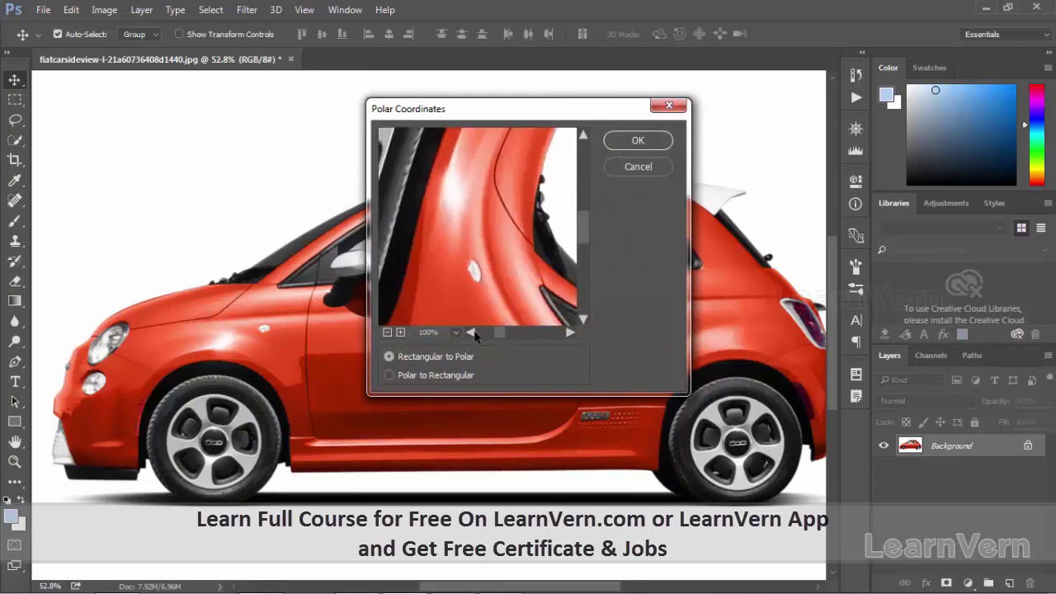
click(388, 332)
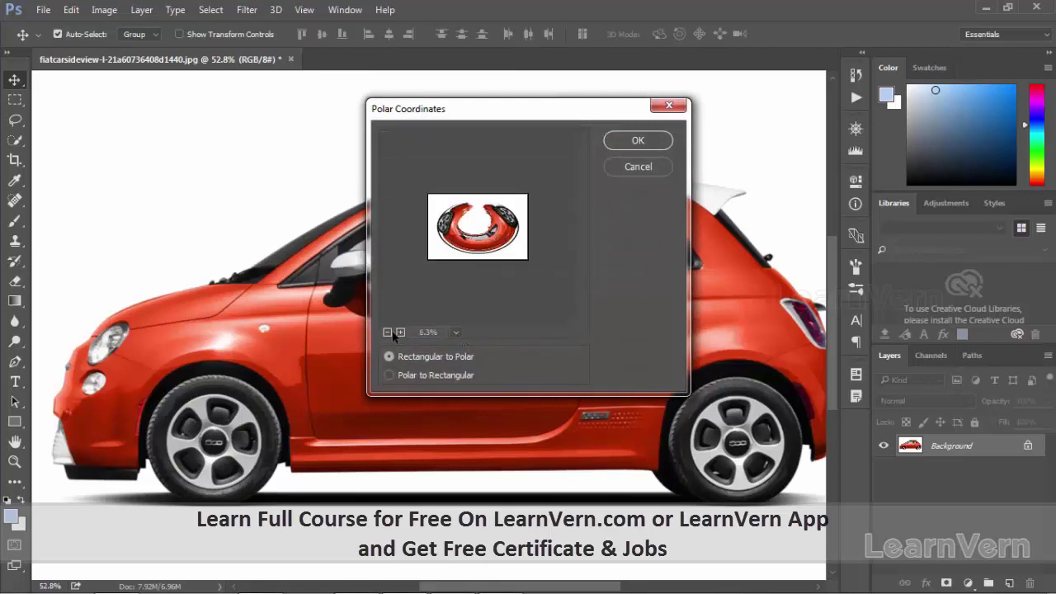
click(401, 331)
click(401, 331)
click(388, 332)
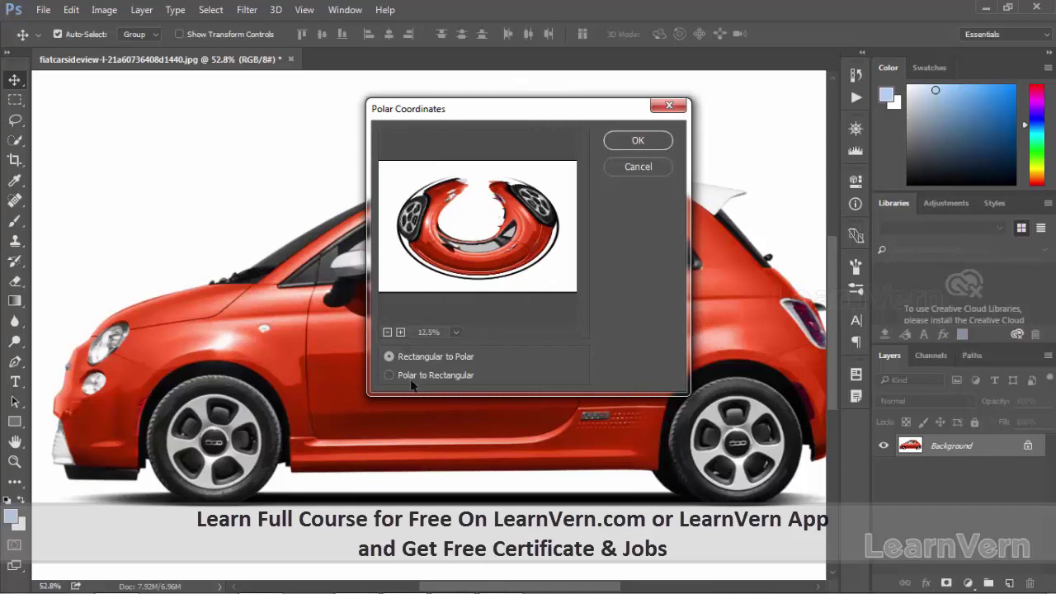
click(389, 375)
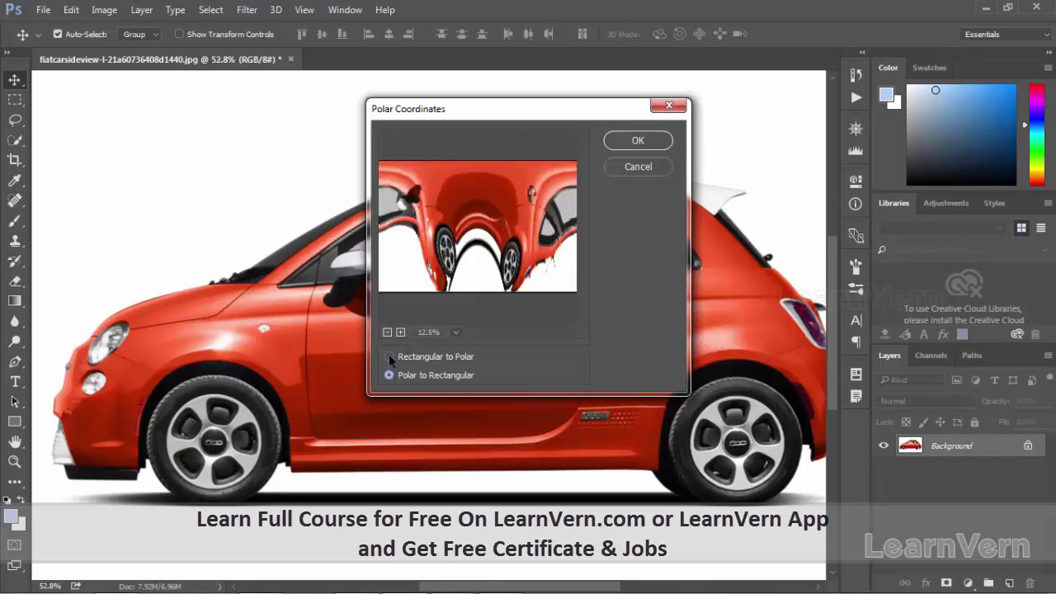
click(389, 356)
click(660, 165)
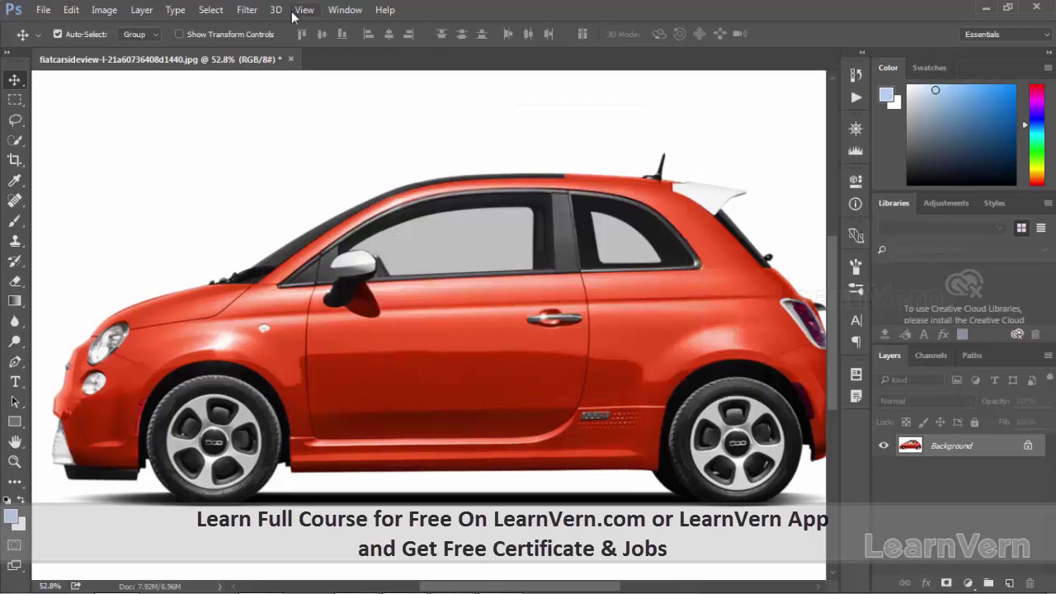
Preview a Medium Ripple distortion at up to 958% amount, then cancel it
click(247, 10)
mouse_move(260, 210)
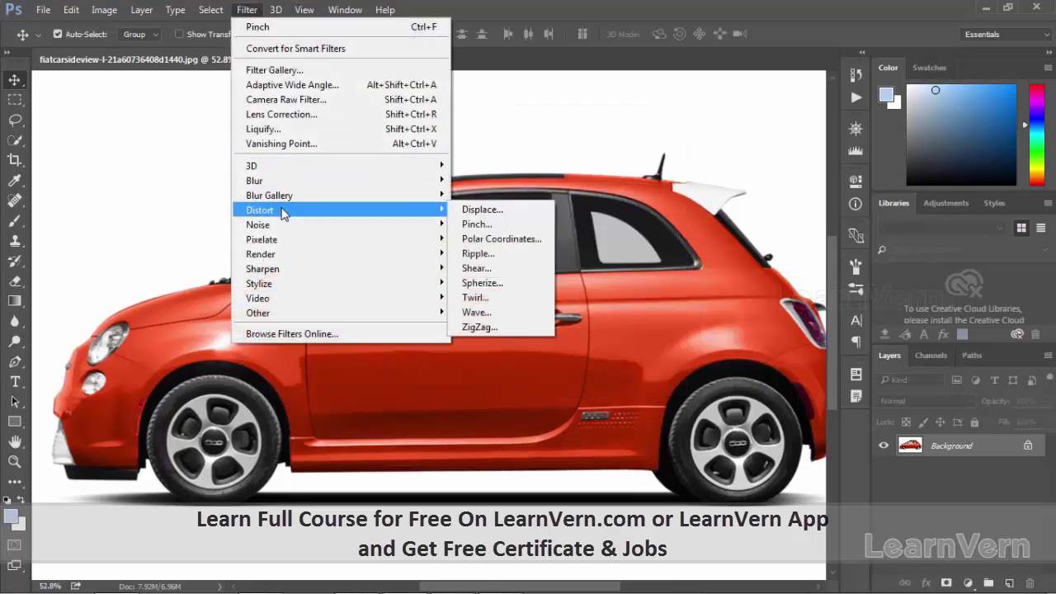
click(493, 255)
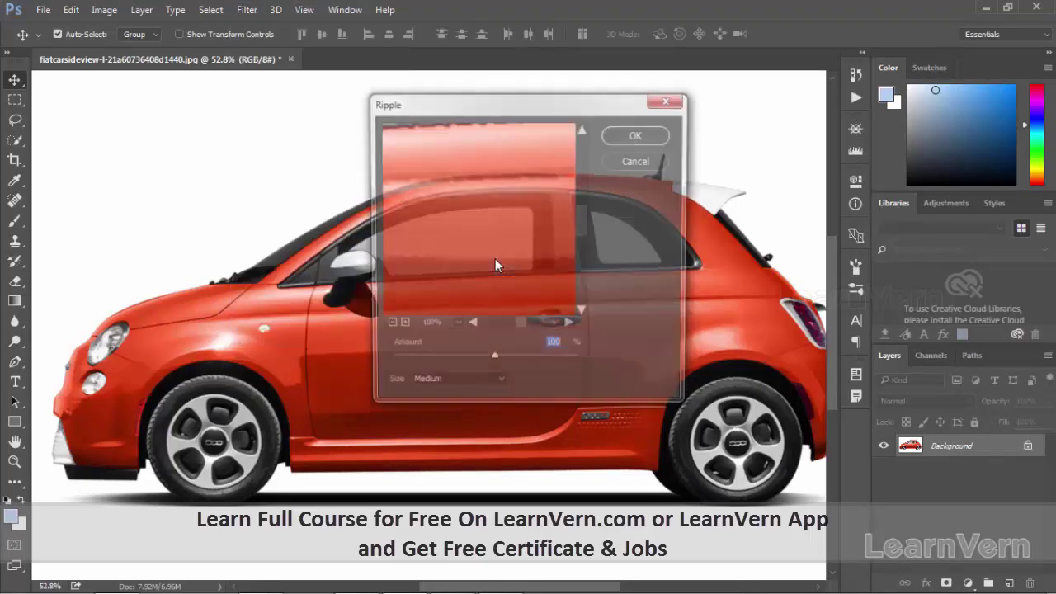
click(386, 325)
click(386, 325)
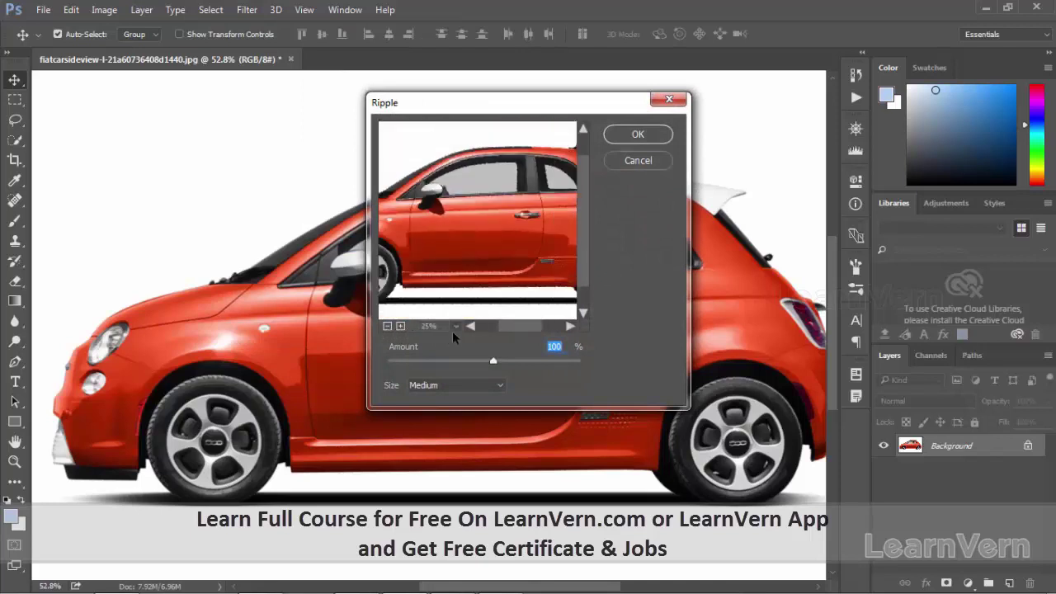
drag(494, 362, 576, 366)
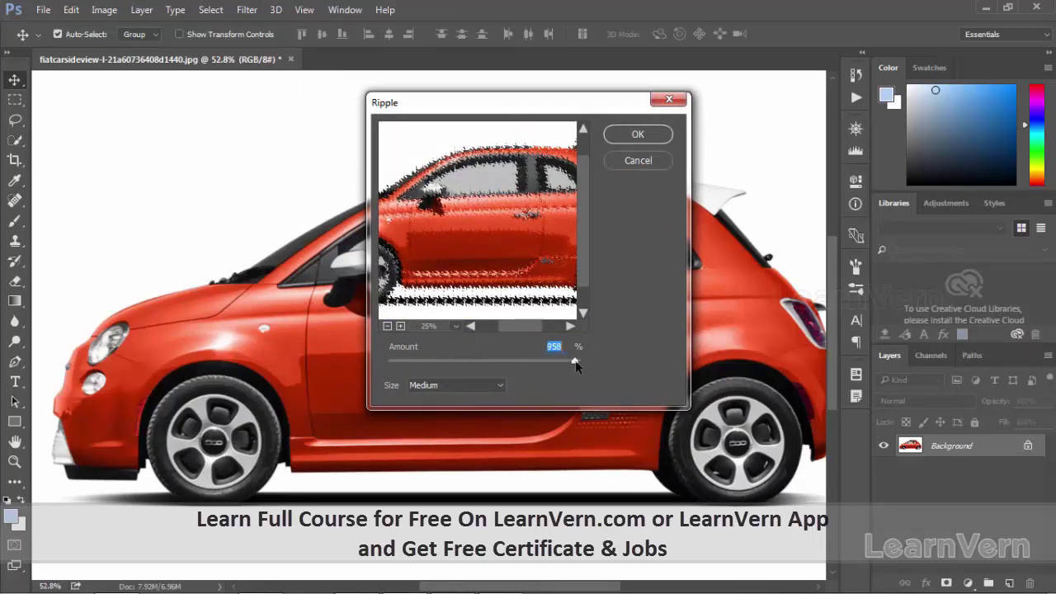
click(647, 159)
click(247, 10)
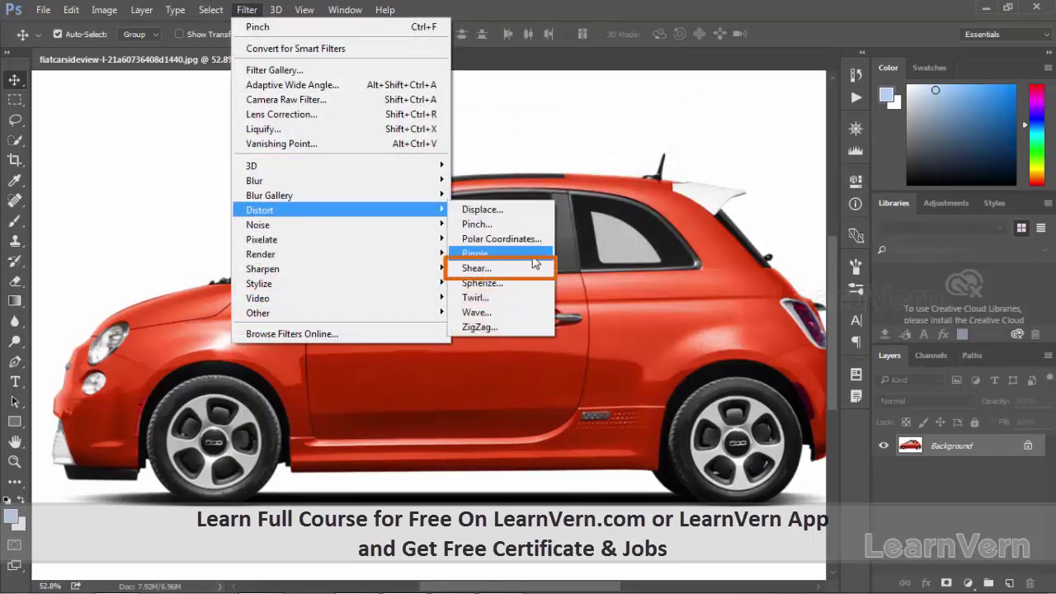
Preview a Shear slant on the car by dragging the curve into a full diagonal
click(519, 268)
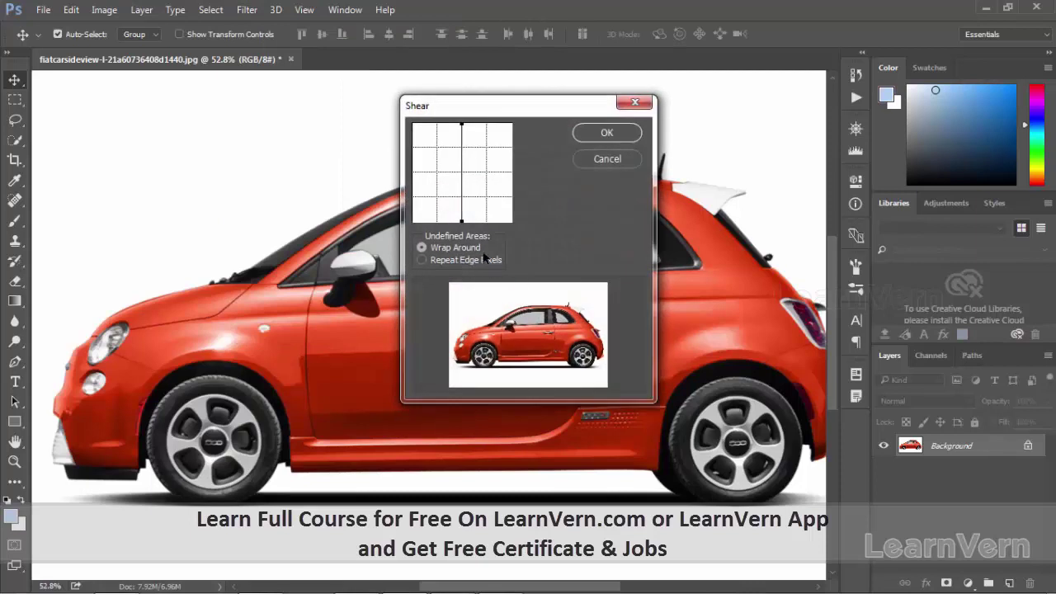
drag(462, 221, 496, 214)
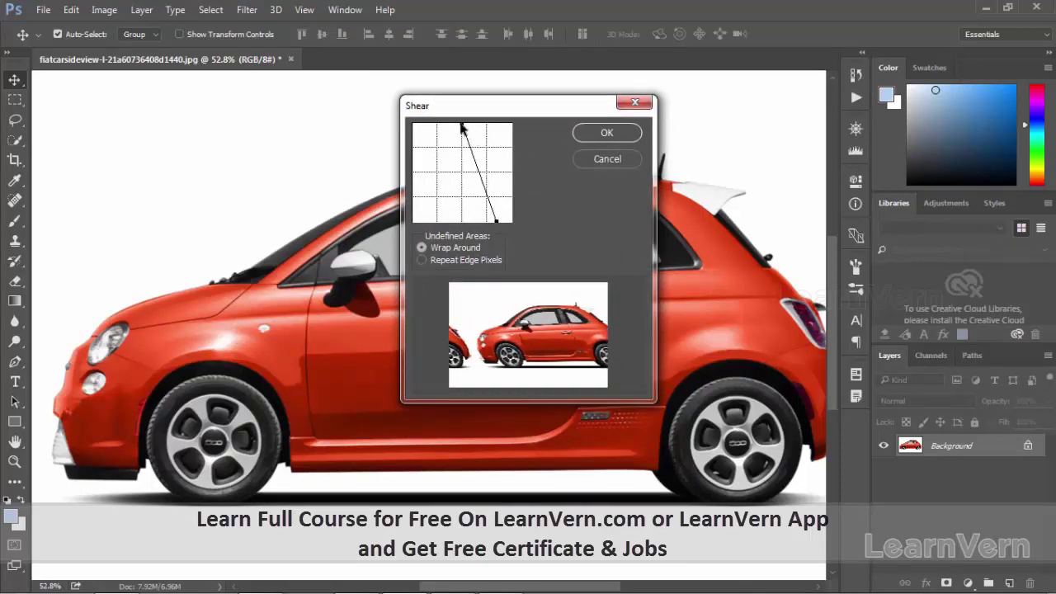
drag(462, 127, 406, 134)
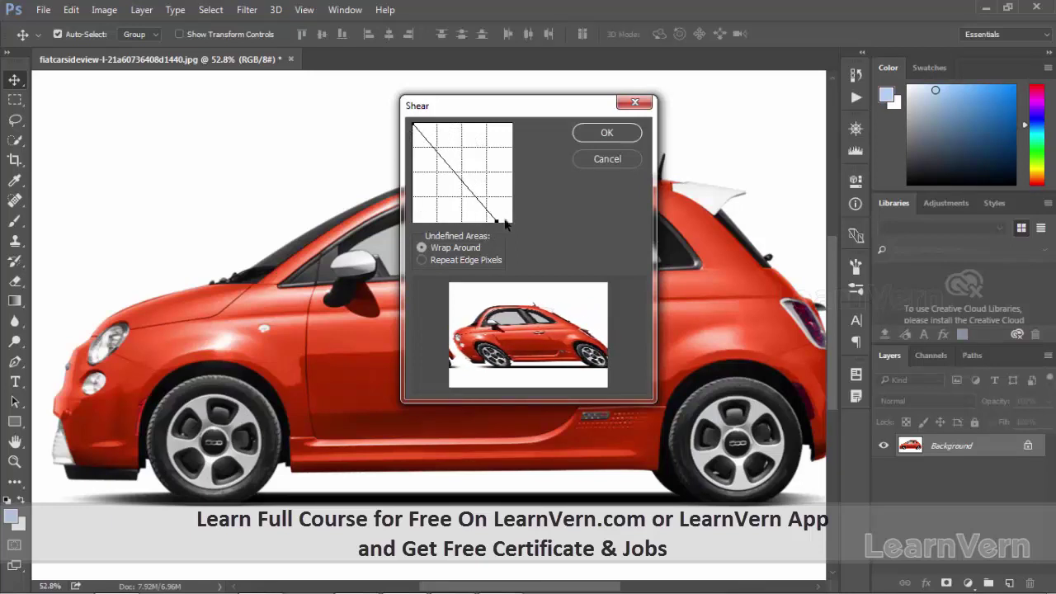
drag(497, 221, 512, 221)
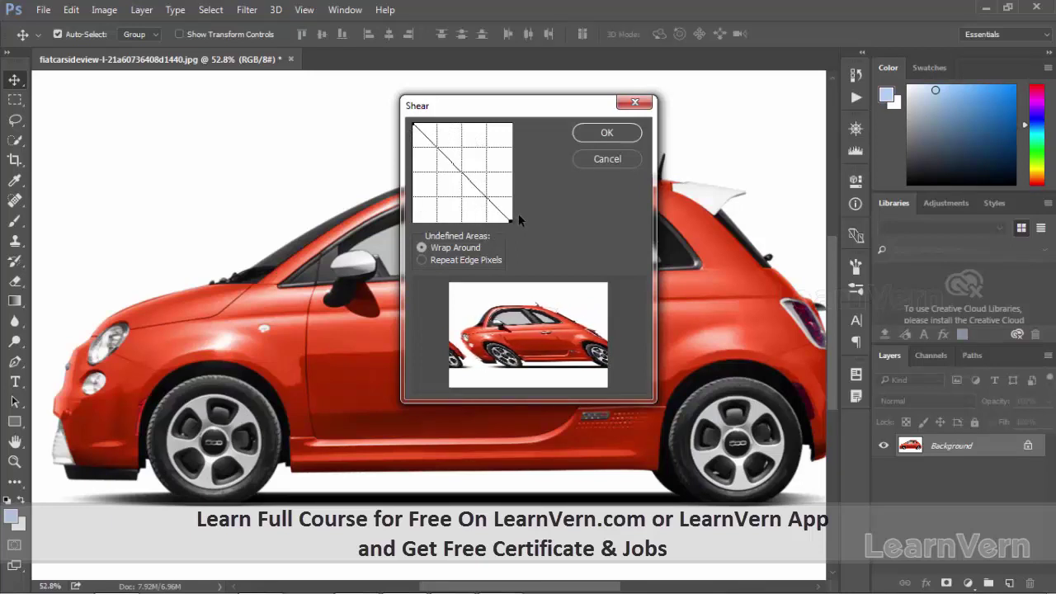
Discard the Shear preview and open Spherize with its preview zoomed out to 12.5%
click(603, 162)
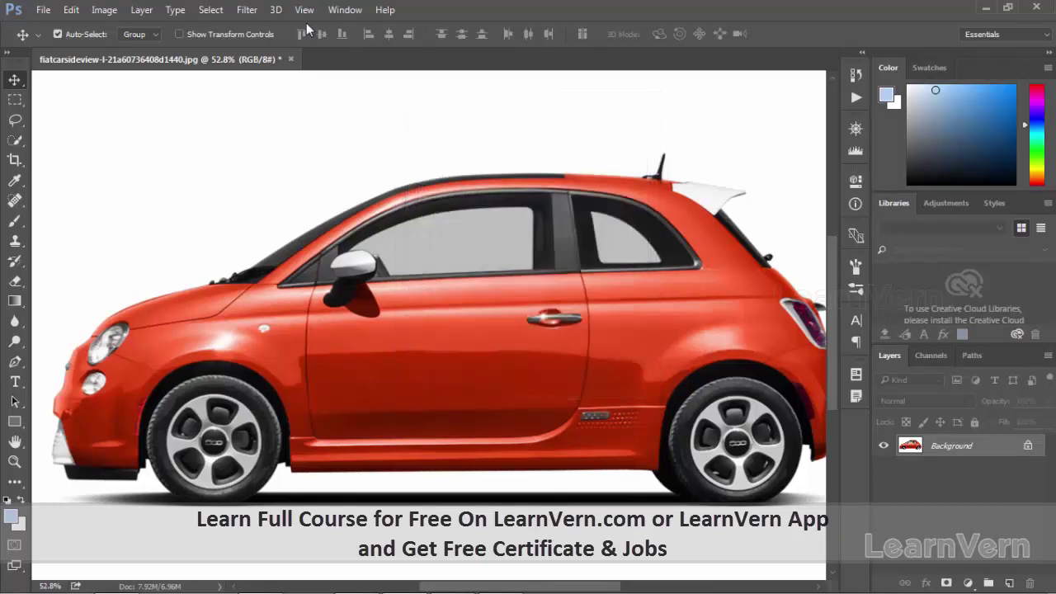
click(247, 12)
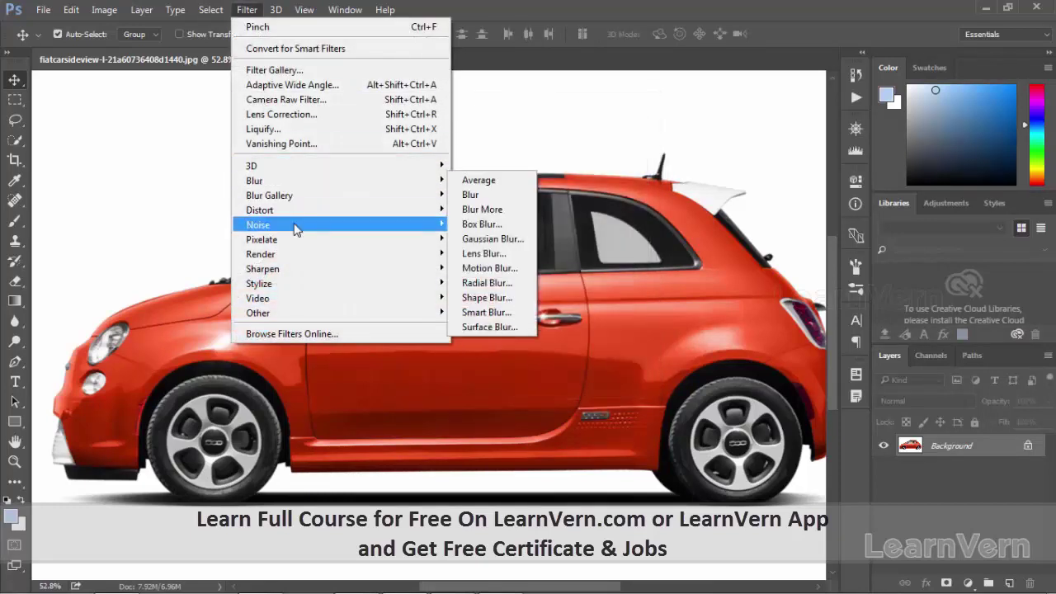
mouse_move(260, 210)
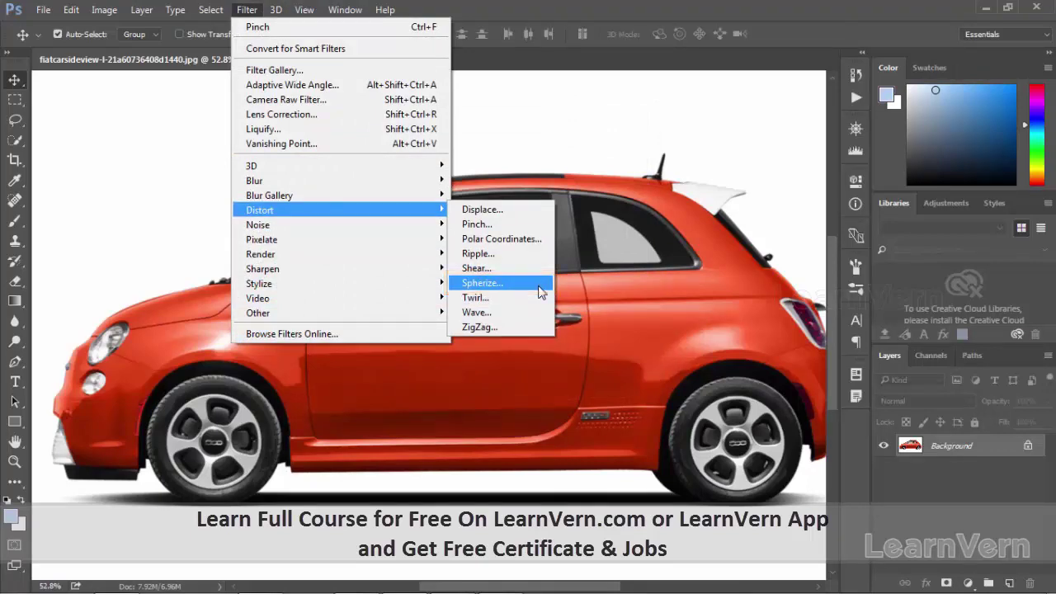
click(482, 283)
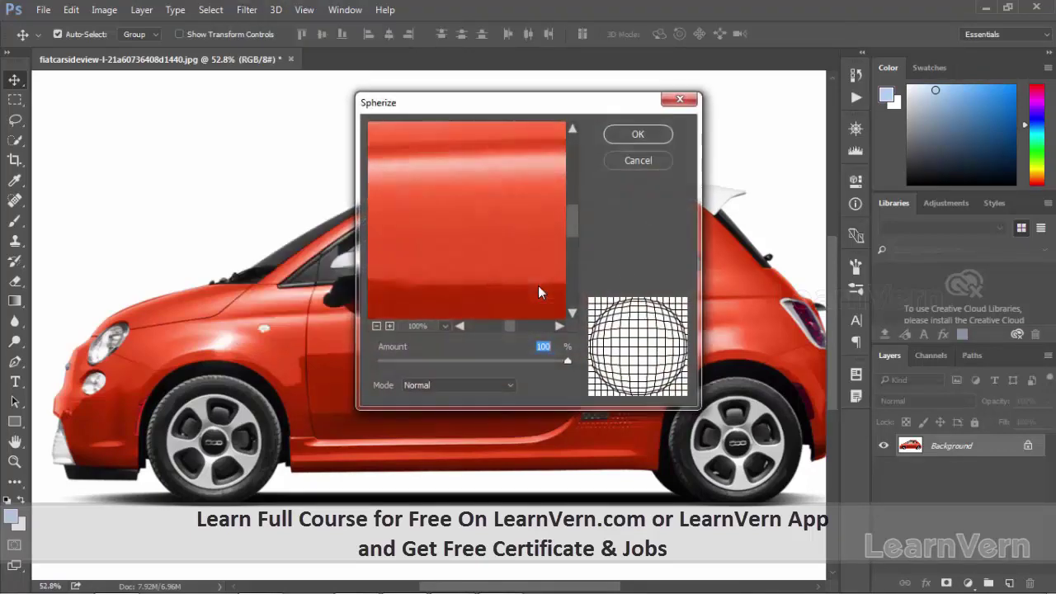
click(376, 326)
click(376, 326)
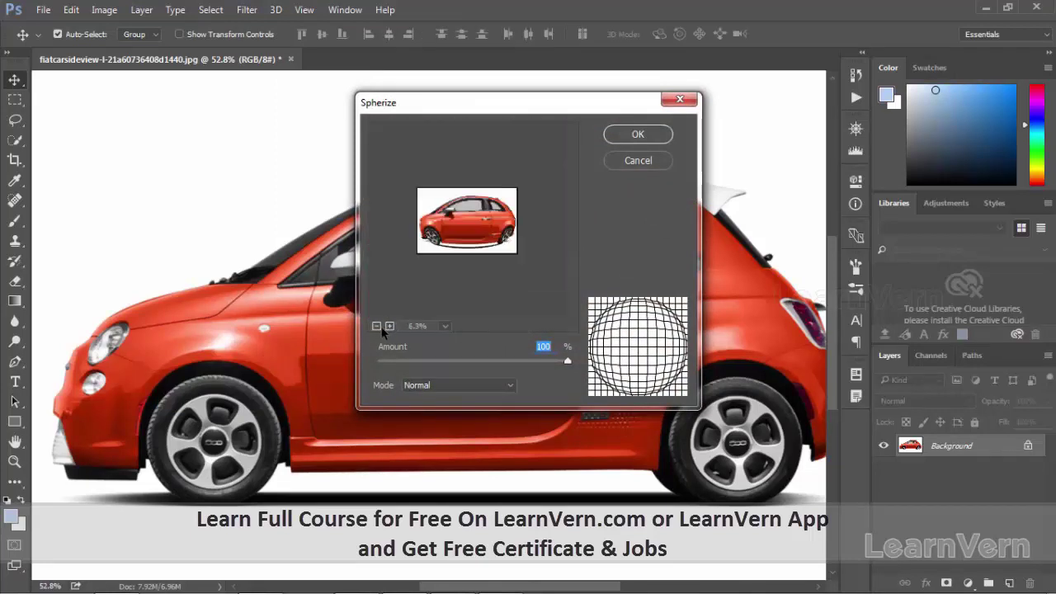
click(443, 327)
click(443, 329)
click(390, 326)
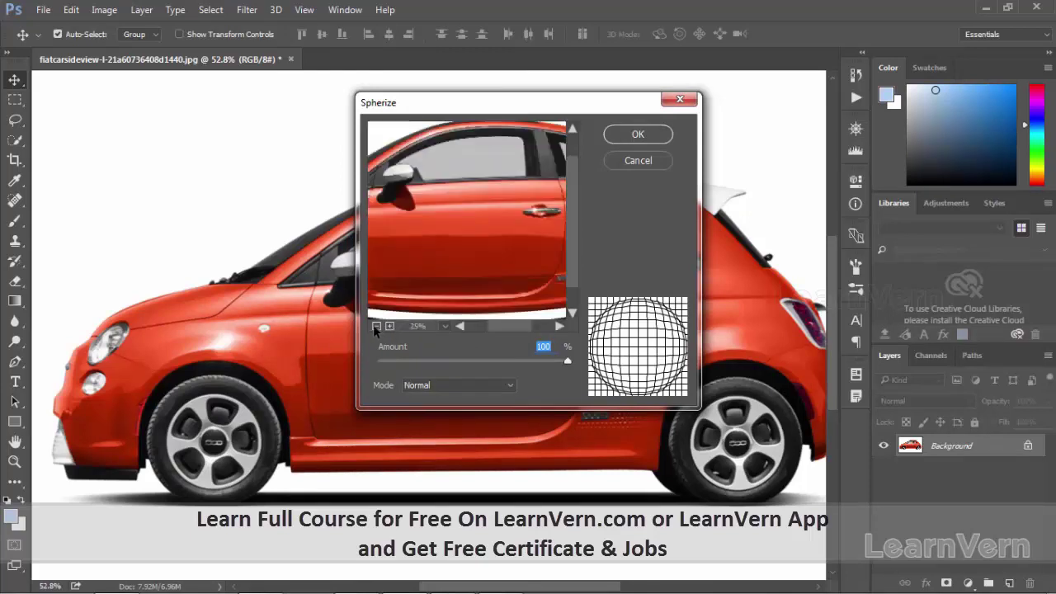
click(376, 326)
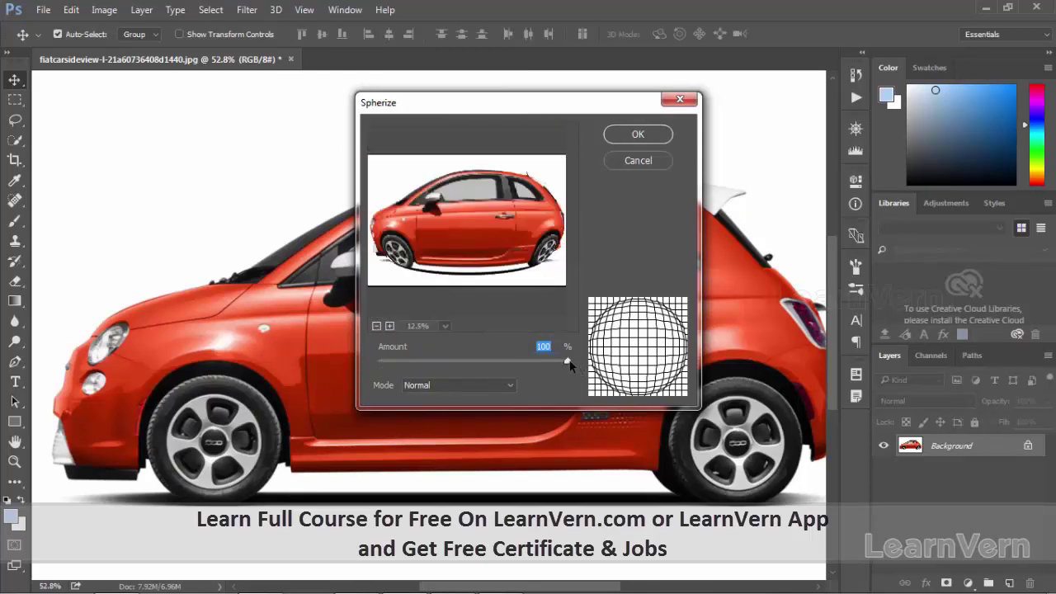
Preview Spherize as a slight pinch on the car, then cancel it
mouse_move(567, 361)
mouse_down()
mouse_move(412, 363)
mouse_move(559, 363)
mouse_move(582, 373)
mouse_up()
click(635, 160)
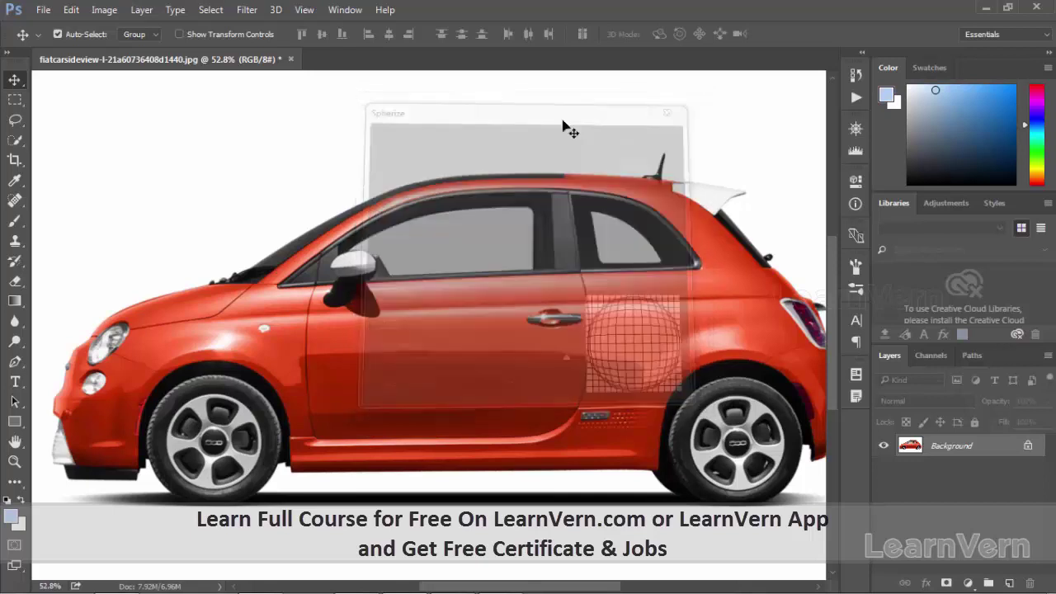
click(246, 9)
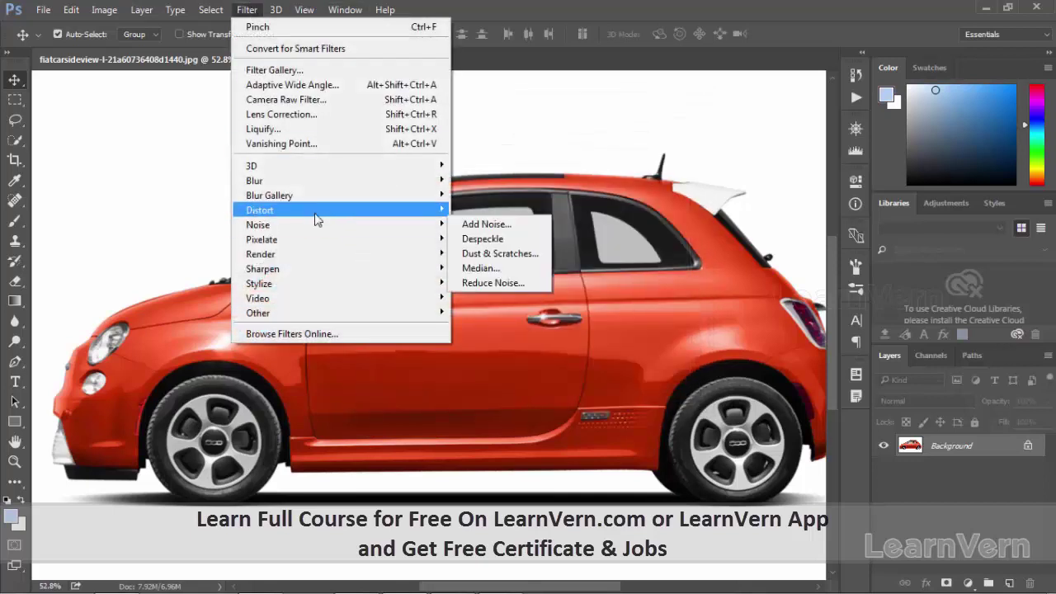
mouse_move(260, 210)
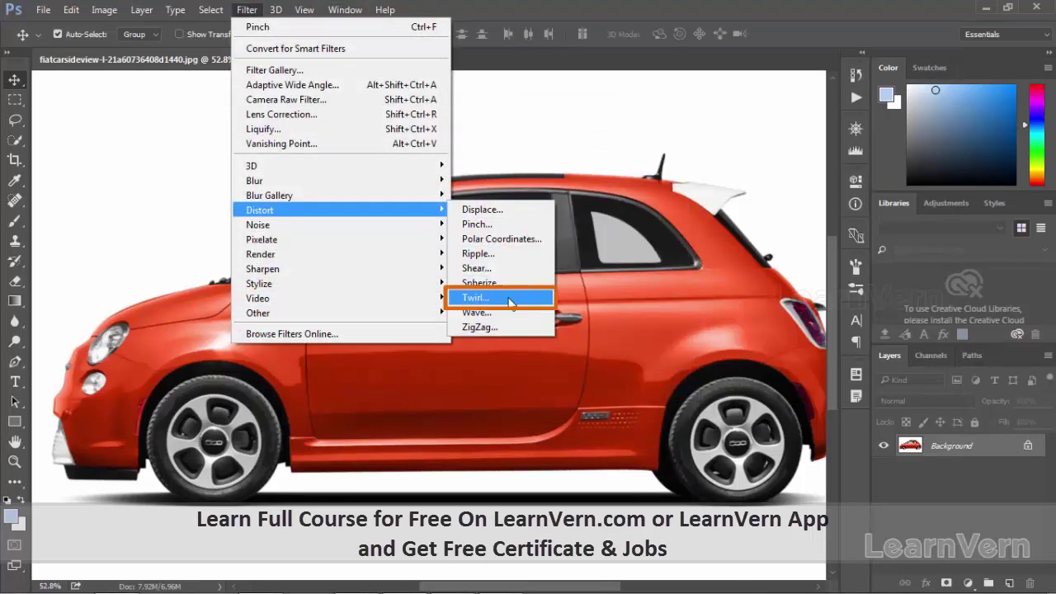
Preview a strong Twirl at angle 279 with the whole car visible, then cancel it
click(511, 299)
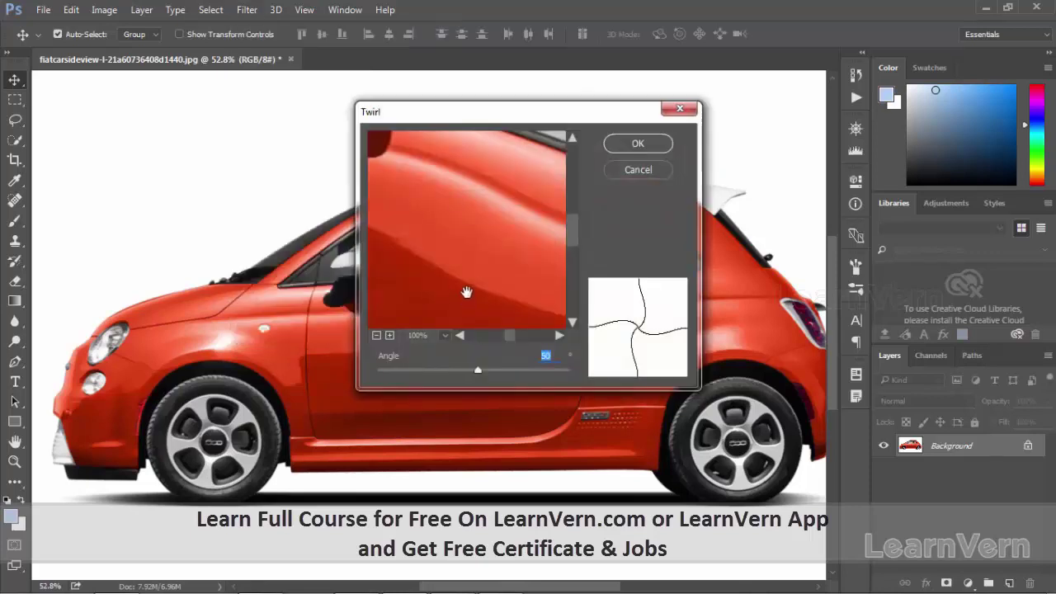
click(376, 335)
click(376, 335)
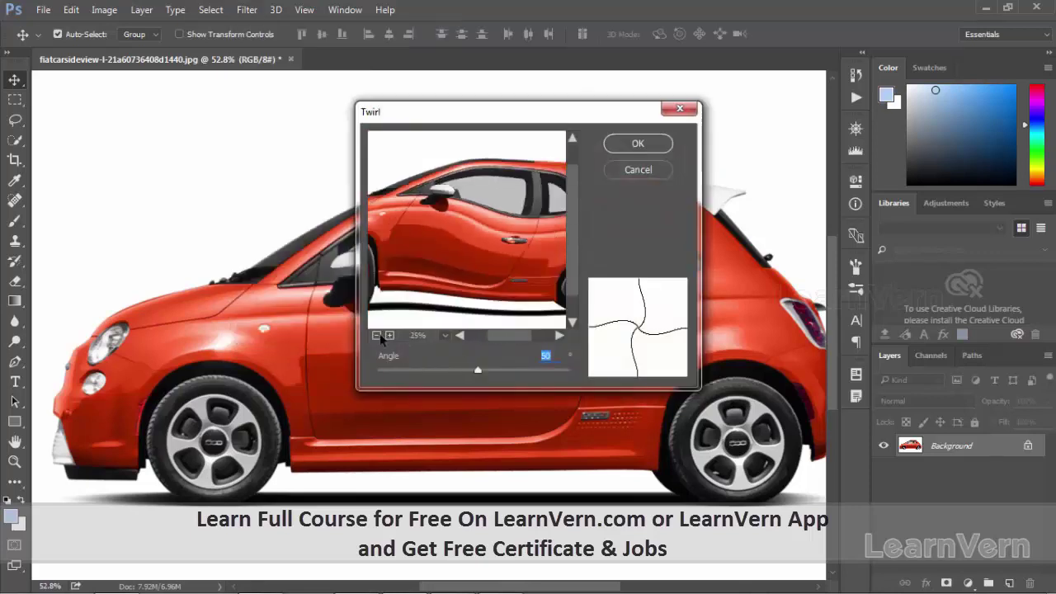
click(376, 335)
click(376, 335)
mouse_move(478, 371)
mouse_down()
mouse_move(491, 371)
mouse_move(382, 376)
mouse_move(510, 384)
mouse_up()
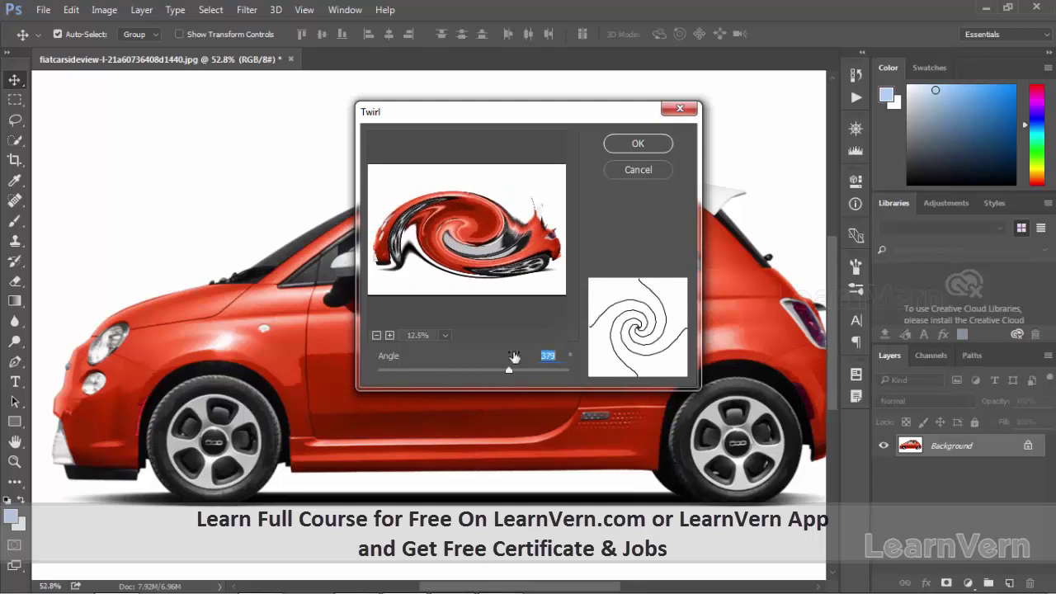
click(633, 171)
click(246, 10)
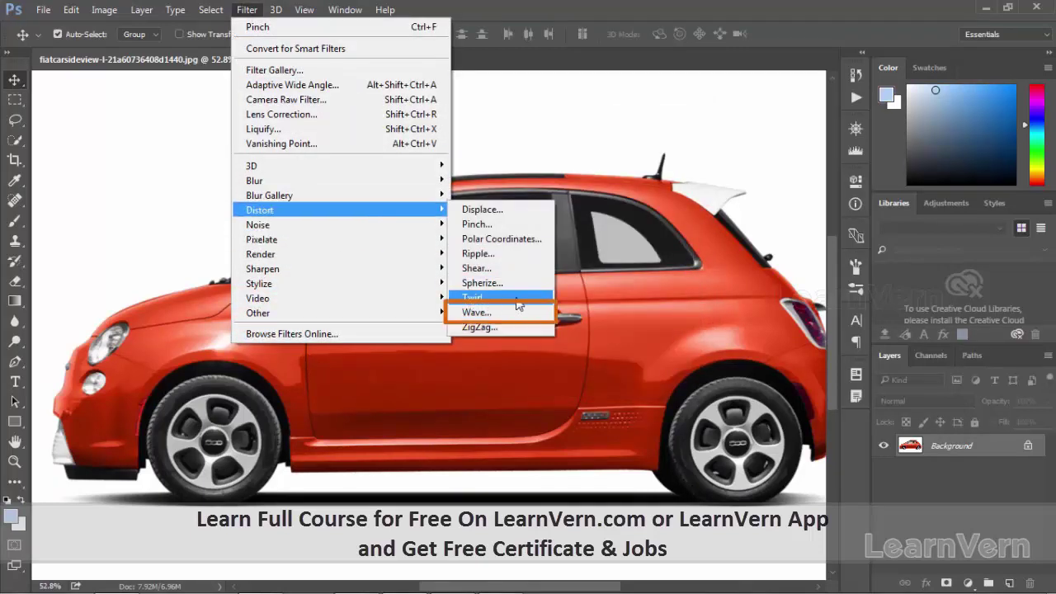
Preview Wave with 1 generator and raised wavelength and amplitude, then cancel it
click(513, 314)
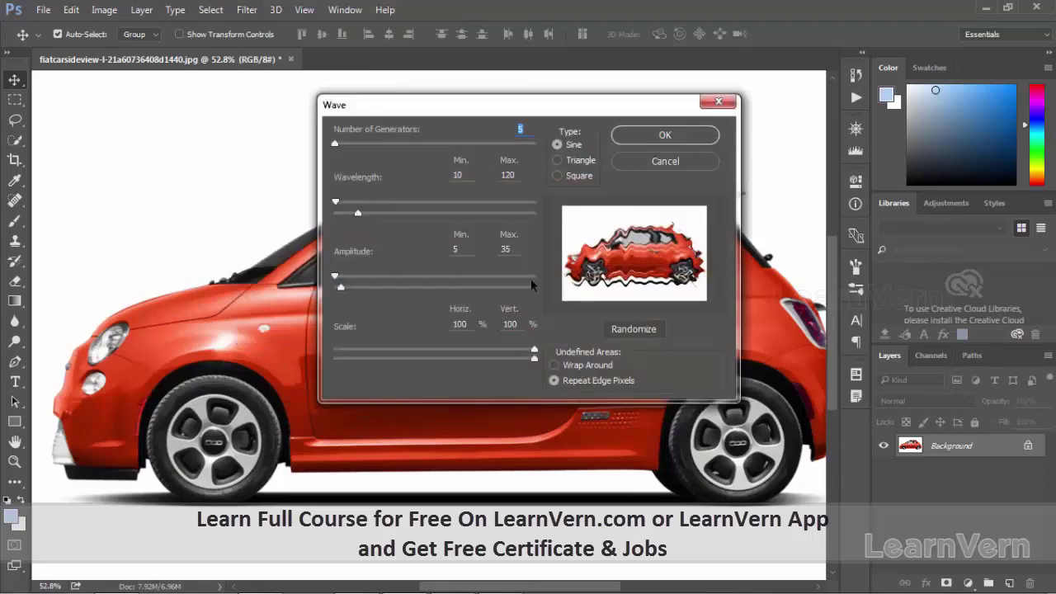
drag(338, 148, 322, 155)
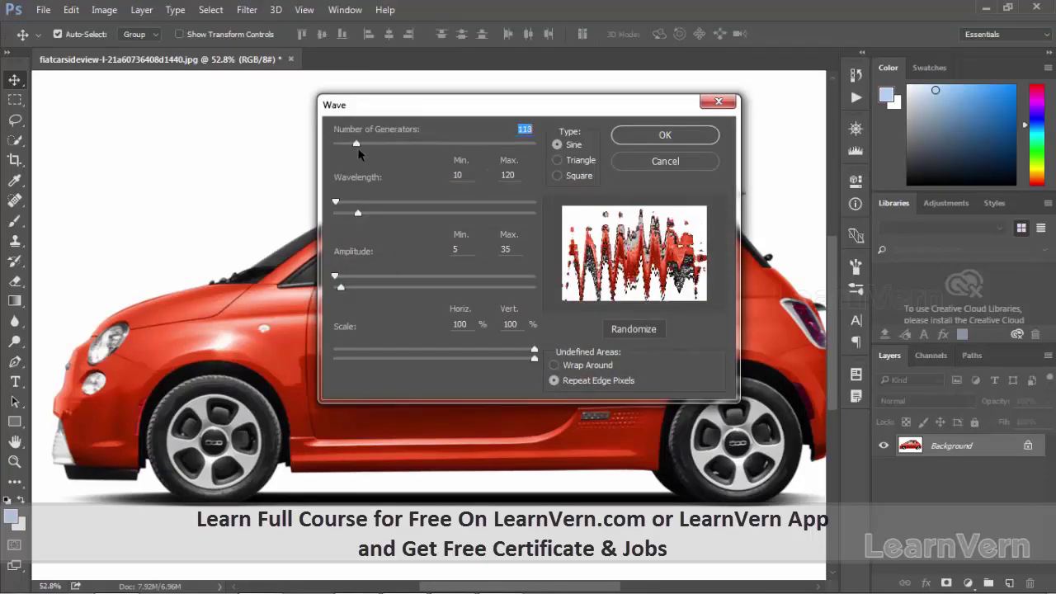
drag(344, 203, 373, 213)
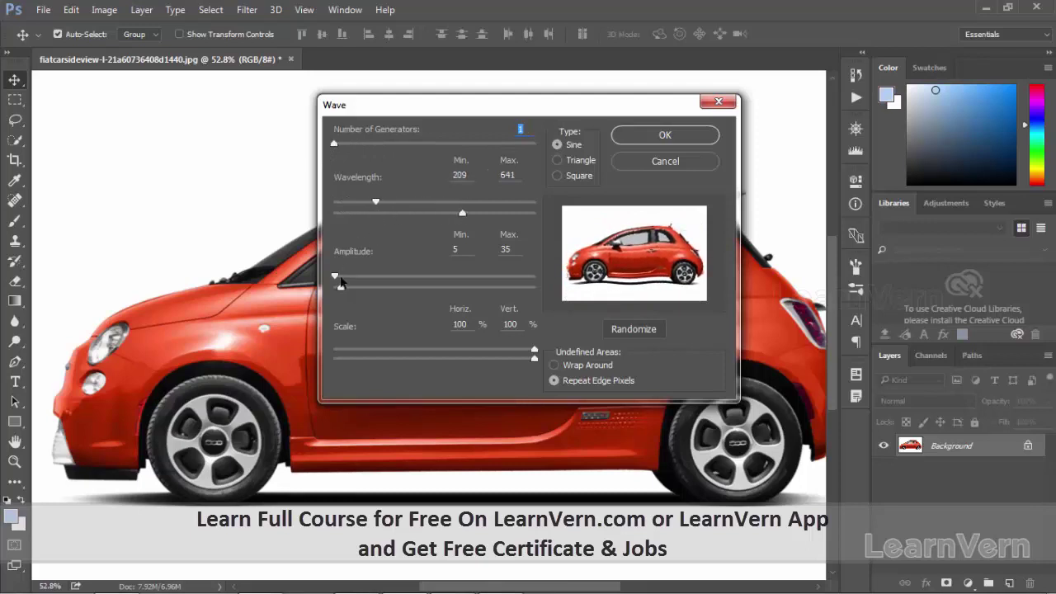
mouse_move(334, 278)
mouse_down()
mouse_move(410, 277)
mouse_move(340, 279)
mouse_up()
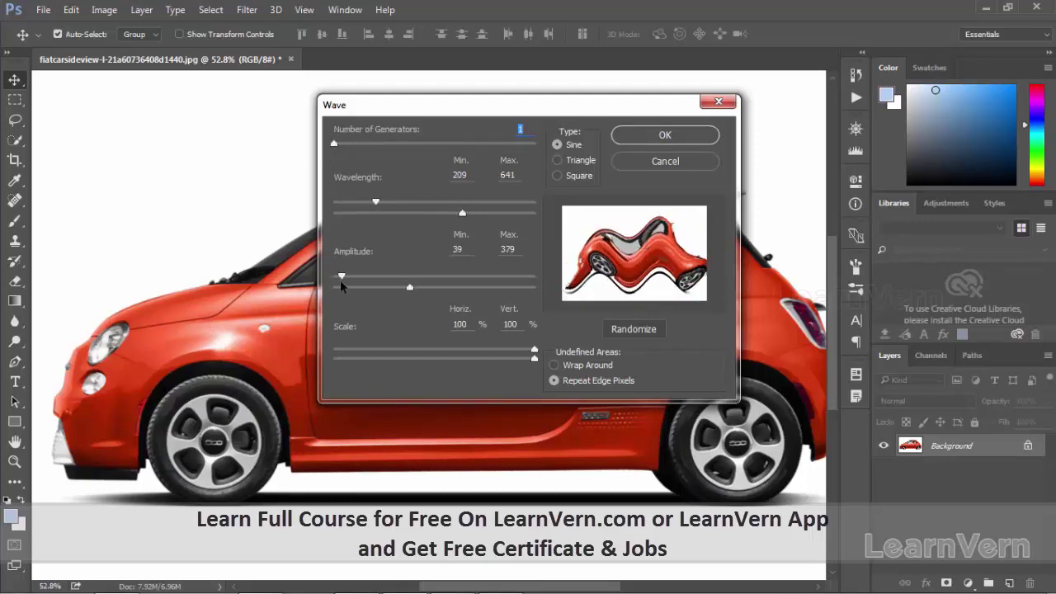
drag(409, 289, 469, 289)
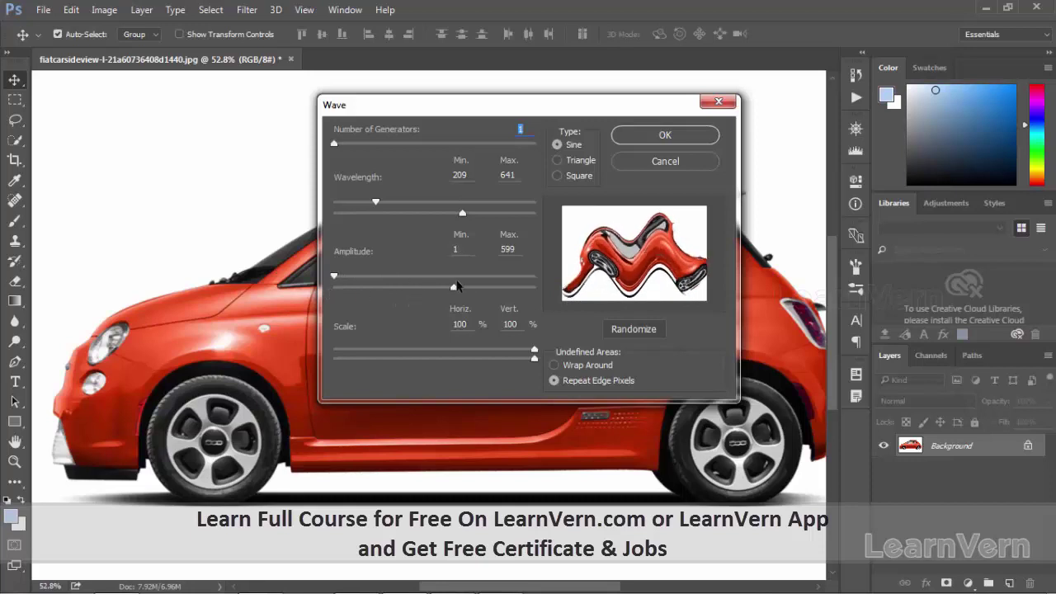
click(629, 166)
click(246, 10)
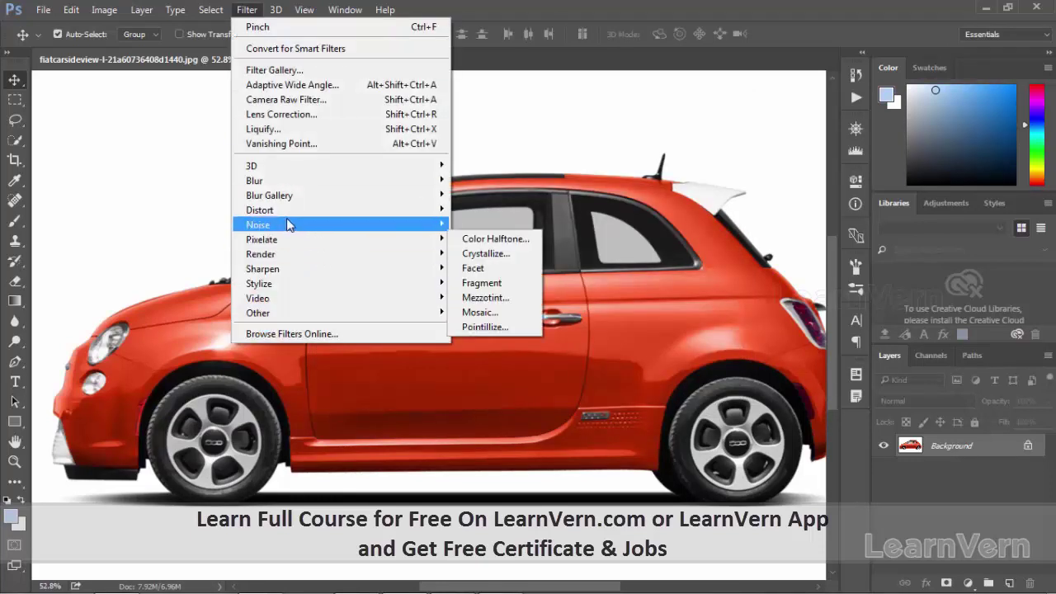
mouse_move(259, 209)
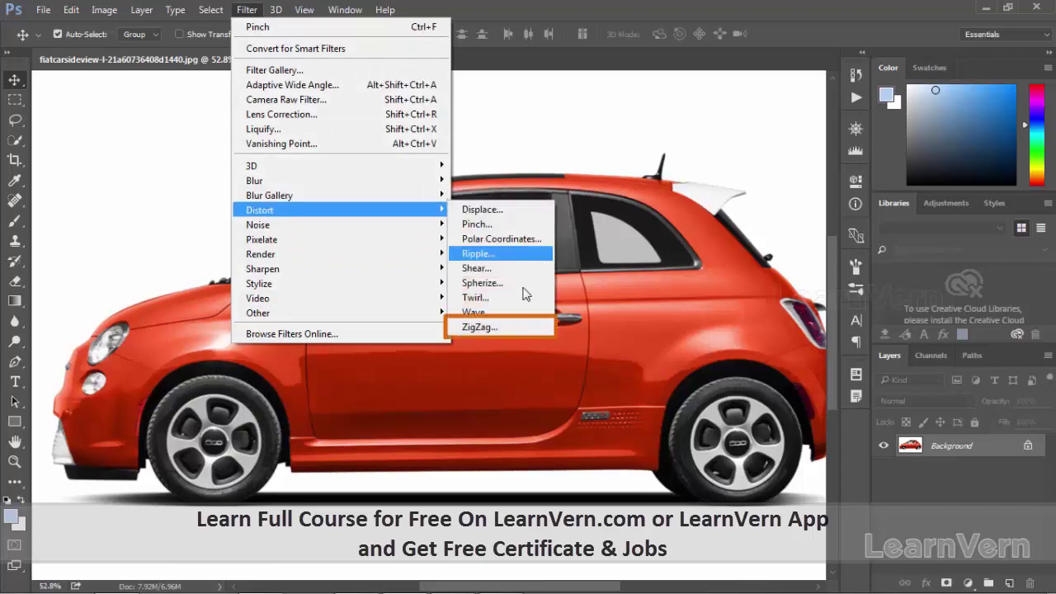
Preview Pond Ripples ZigZag at amount 24, trying ridges from 5 to 15
click(499, 326)
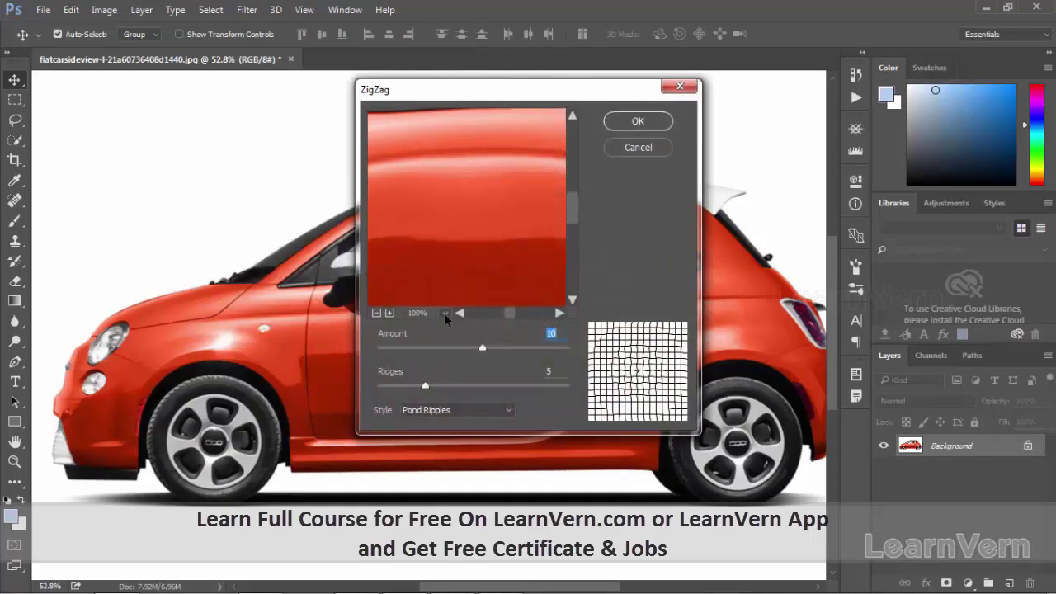
click(376, 313)
click(376, 314)
click(376, 313)
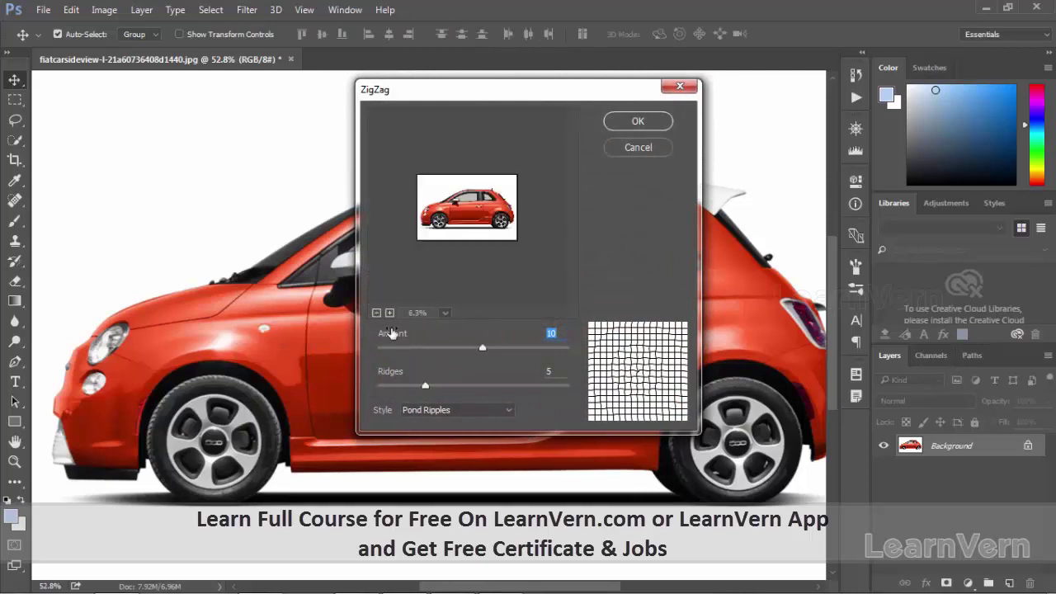
drag(483, 353, 509, 350)
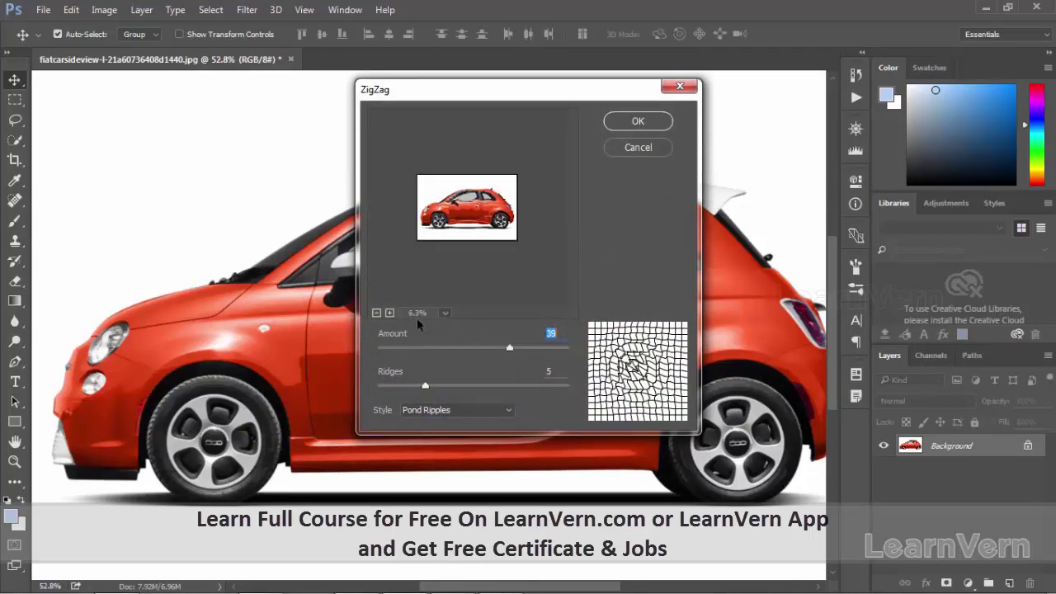
click(389, 314)
click(389, 313)
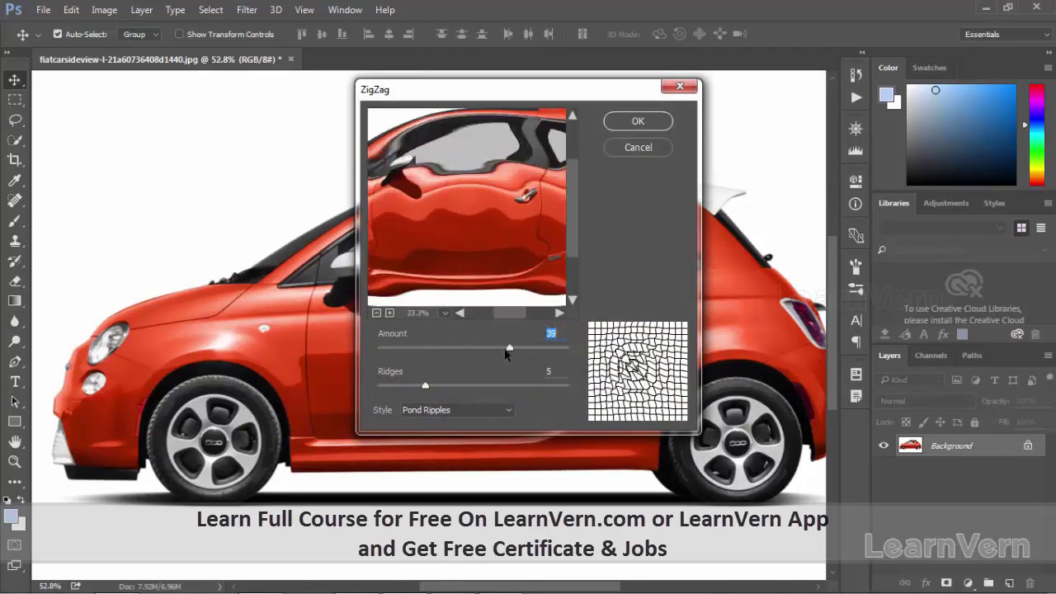
mouse_move(511, 351)
mouse_down()
mouse_move(477, 350)
mouse_move(495, 347)
mouse_up()
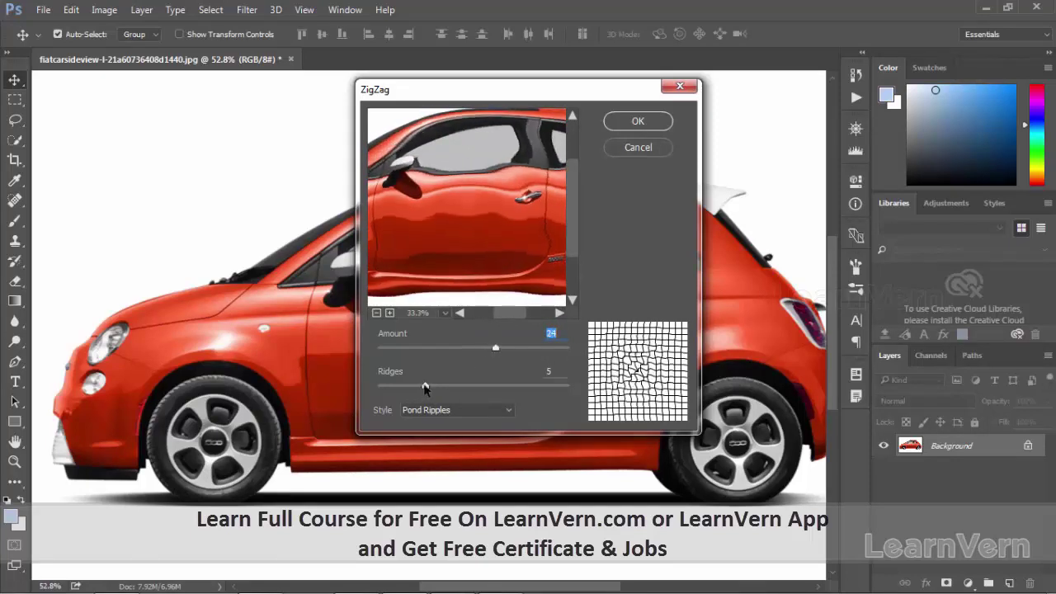
mouse_move(424, 386)
mouse_down()
mouse_move(478, 386)
mouse_move(440, 386)
mouse_move(462, 385)
mouse_up()
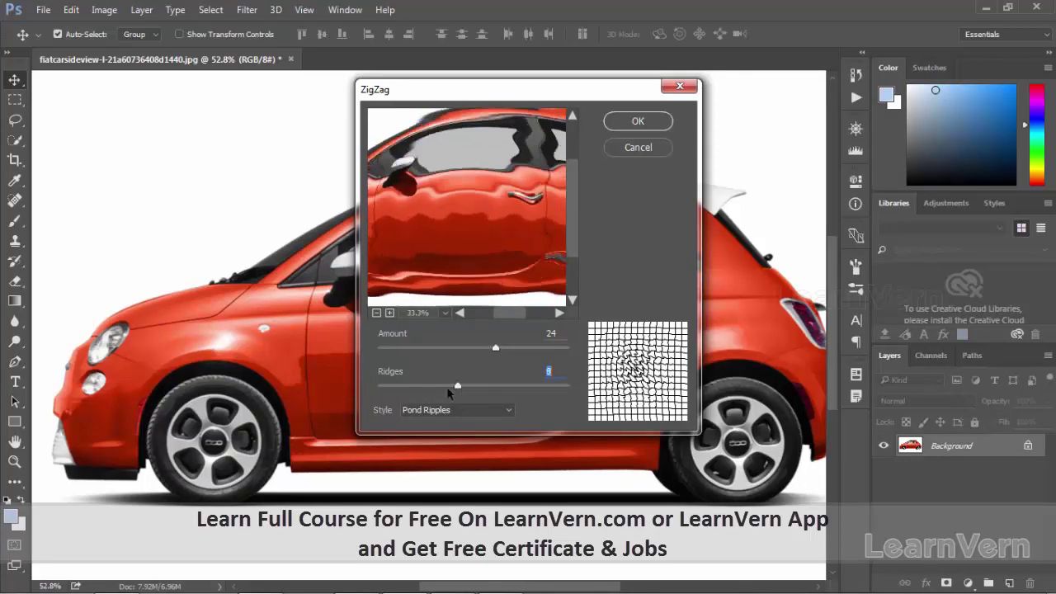
drag(462, 385, 445, 381)
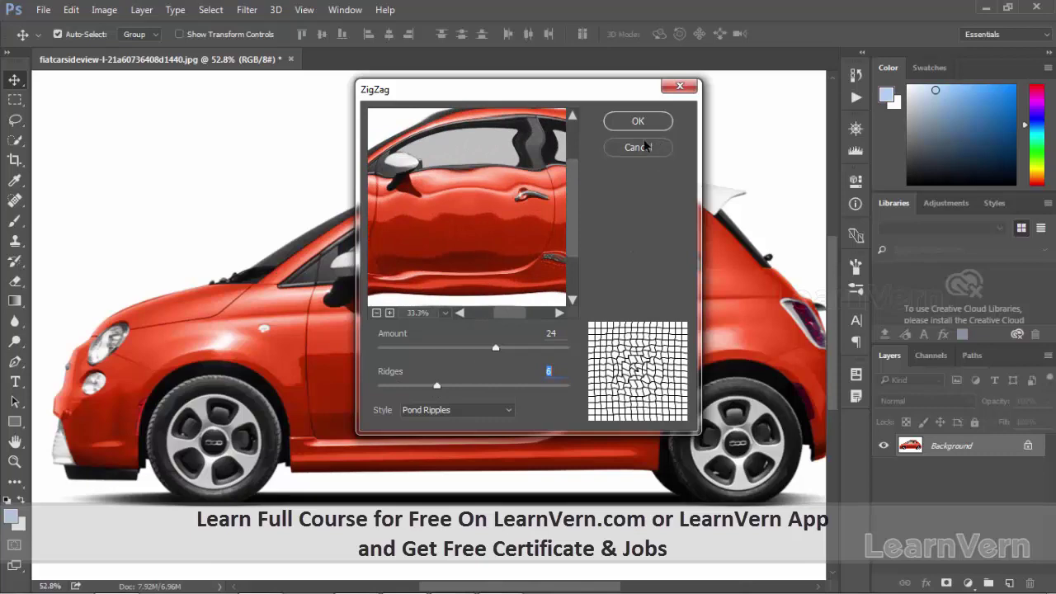
mouse_move(437, 386)
mouse_down()
mouse_move(545, 386)
mouse_move(425, 382)
mouse_up()
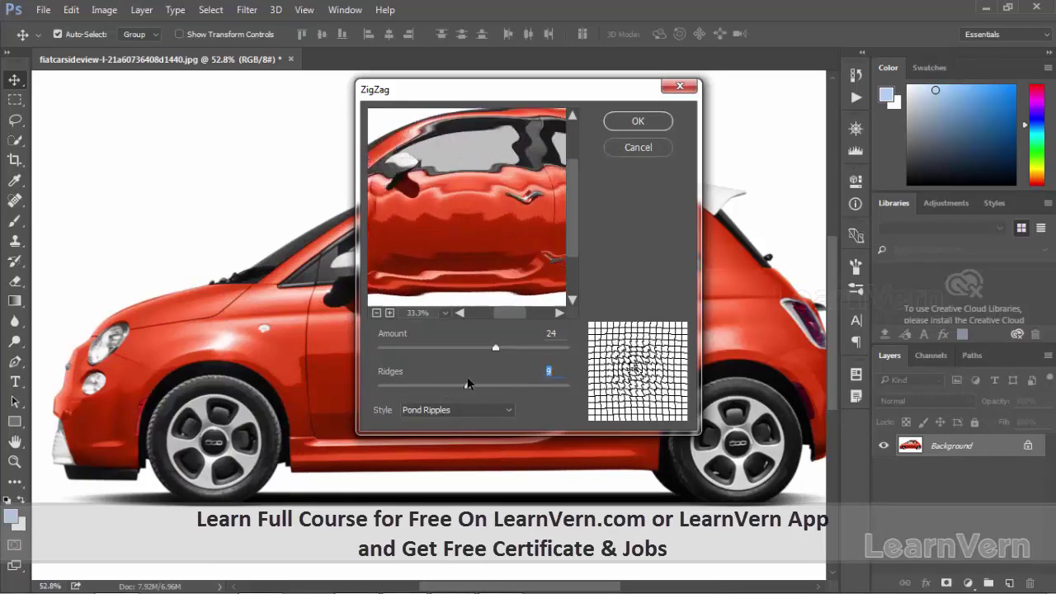
Discard the ZigZag preview and preview Add Noise around the side mirror
click(626, 149)
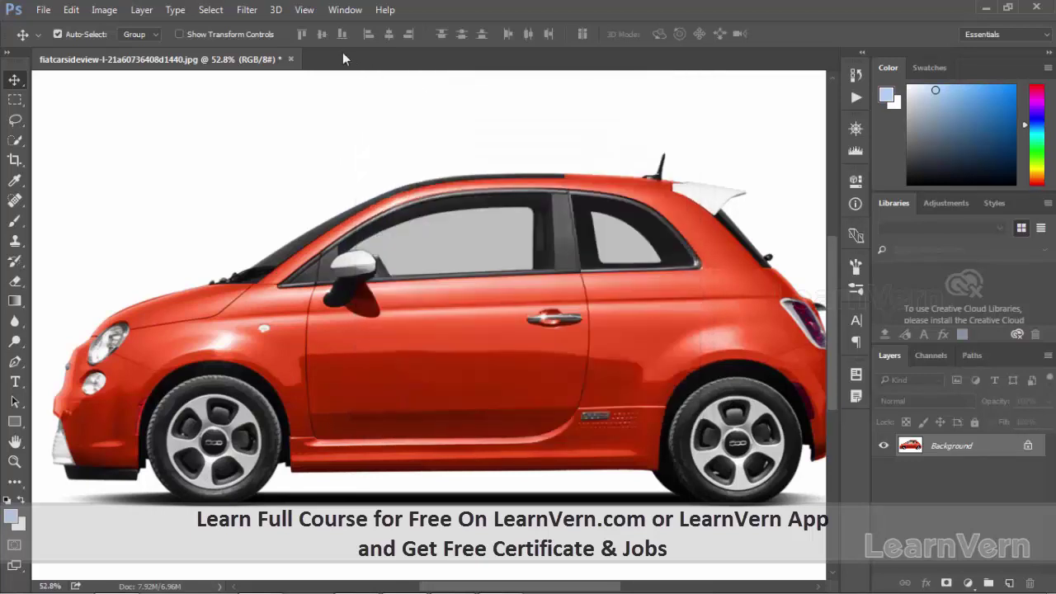
click(247, 10)
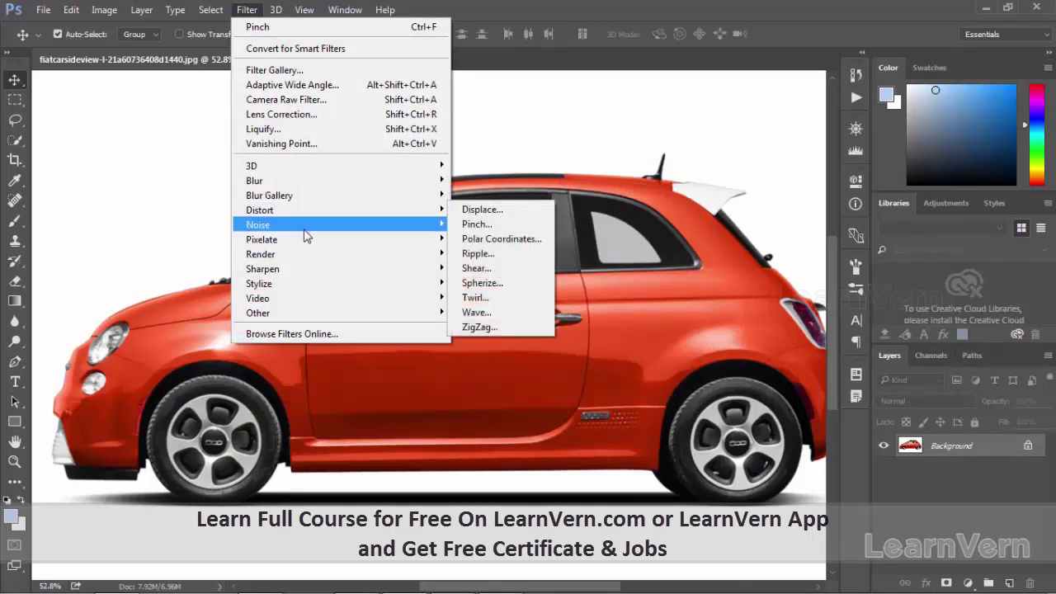
mouse_move(257, 224)
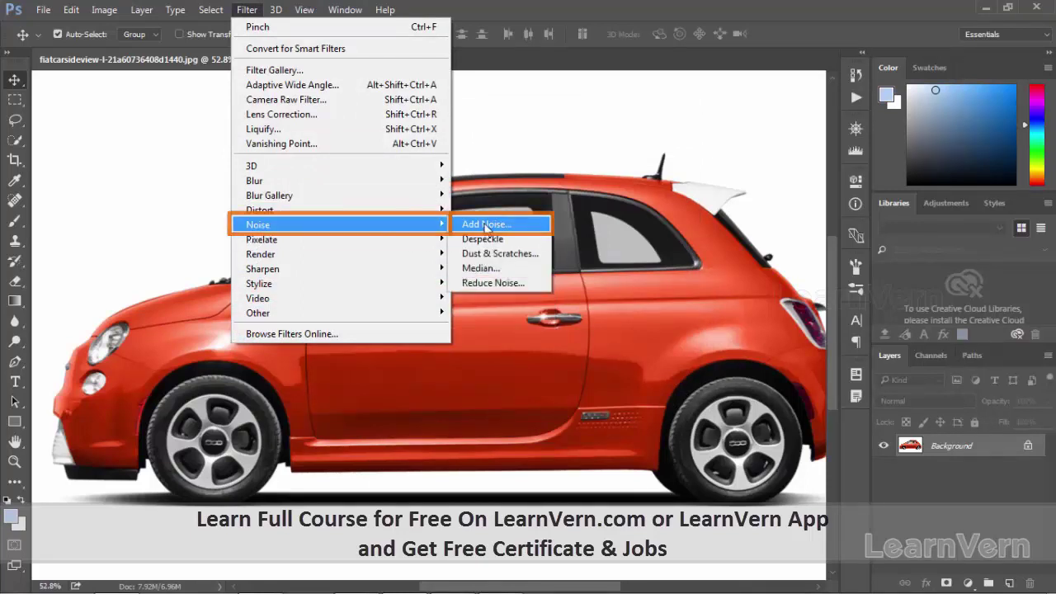
click(486, 225)
drag(469, 190, 476, 200)
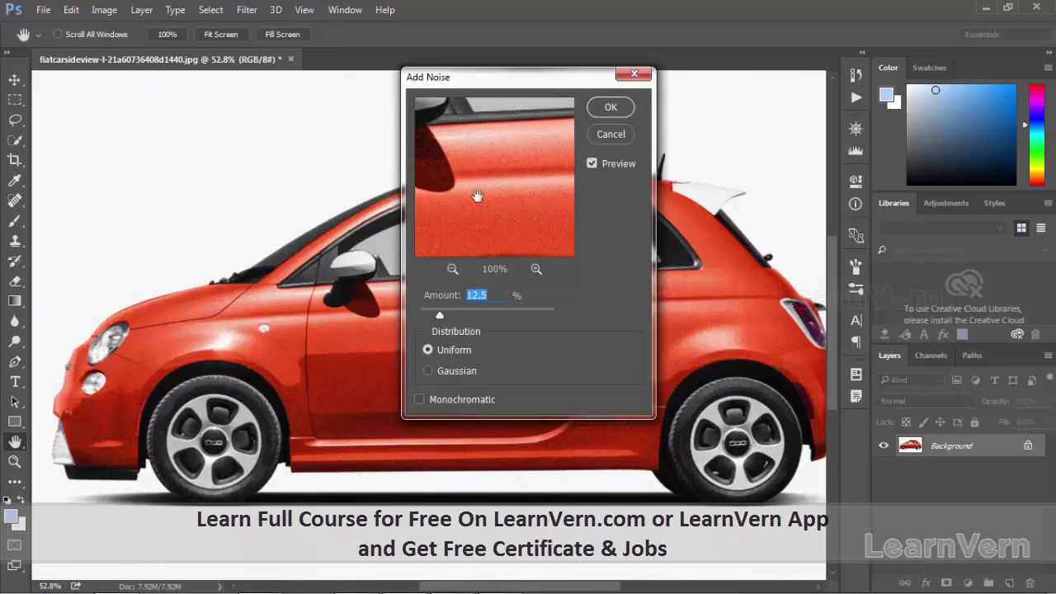
mouse_move(439, 319)
mouse_down()
mouse_move(480, 318)
mouse_move(445, 319)
mouse_up()
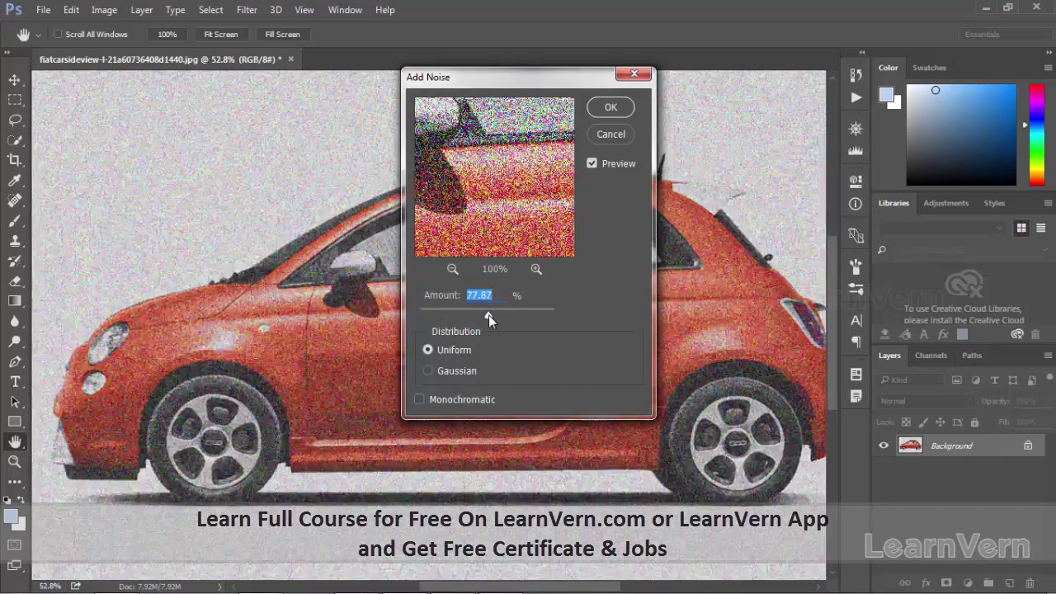
Try Gaussian and Uniform noise, lower Amount to 15.36%, then cancel Add Noise
click(428, 371)
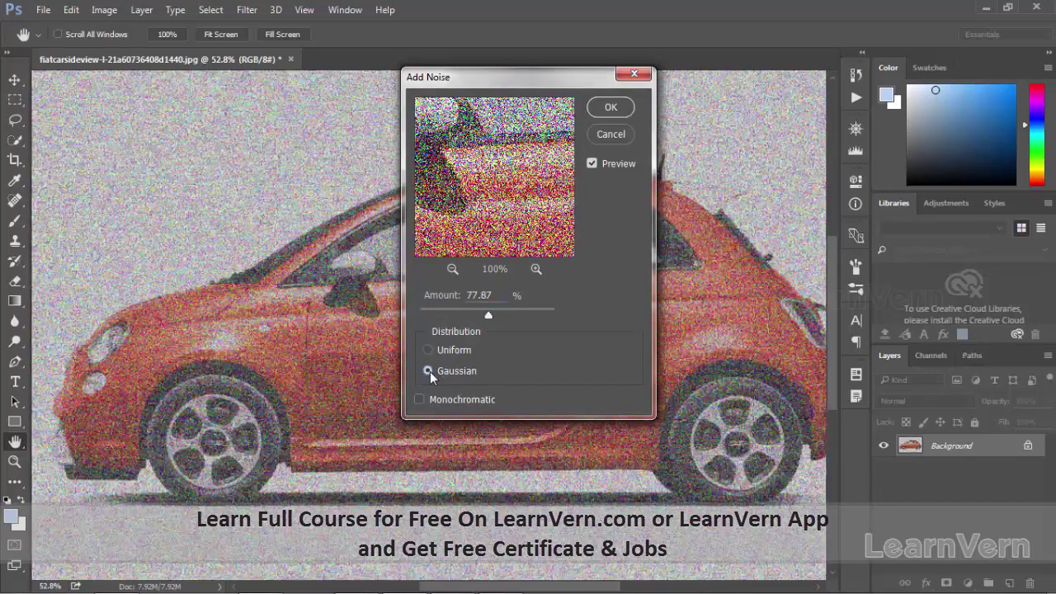
mouse_move(487, 314)
mouse_down()
mouse_move(537, 315)
mouse_move(485, 312)
mouse_up()
click(435, 347)
drag(483, 314, 445, 314)
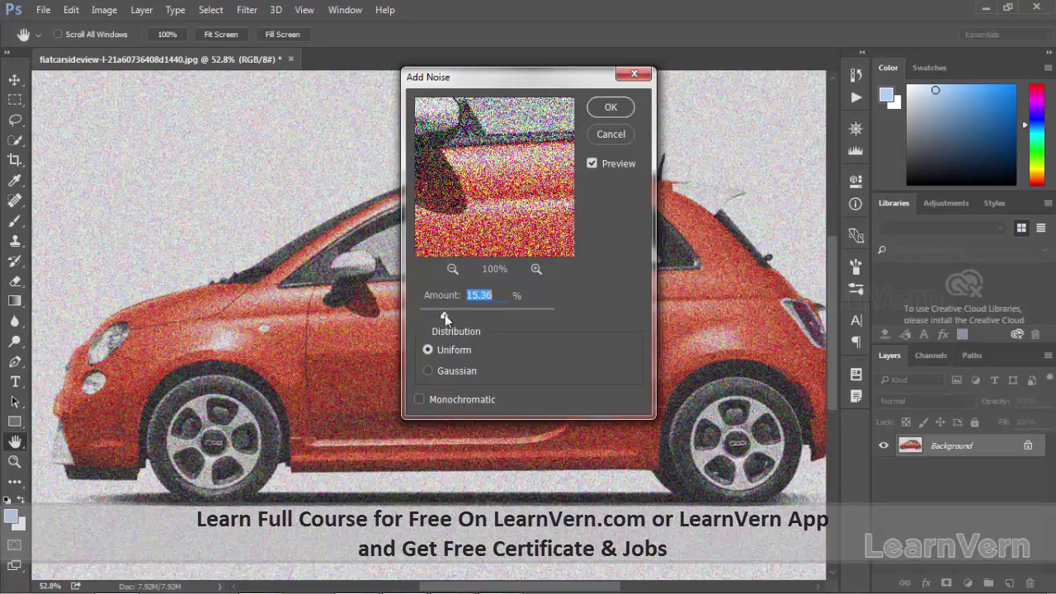
click(610, 106)
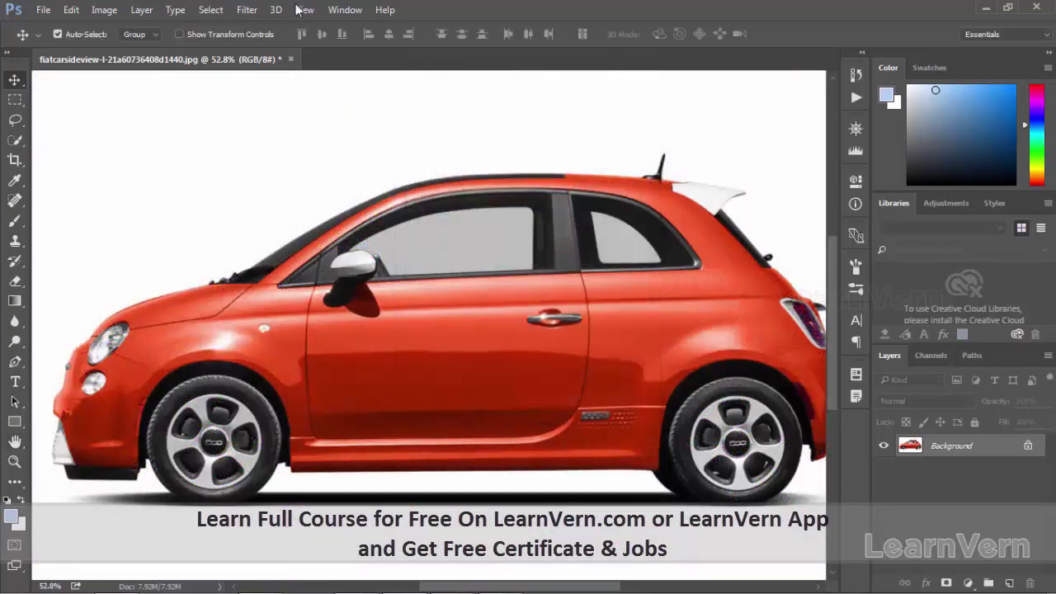